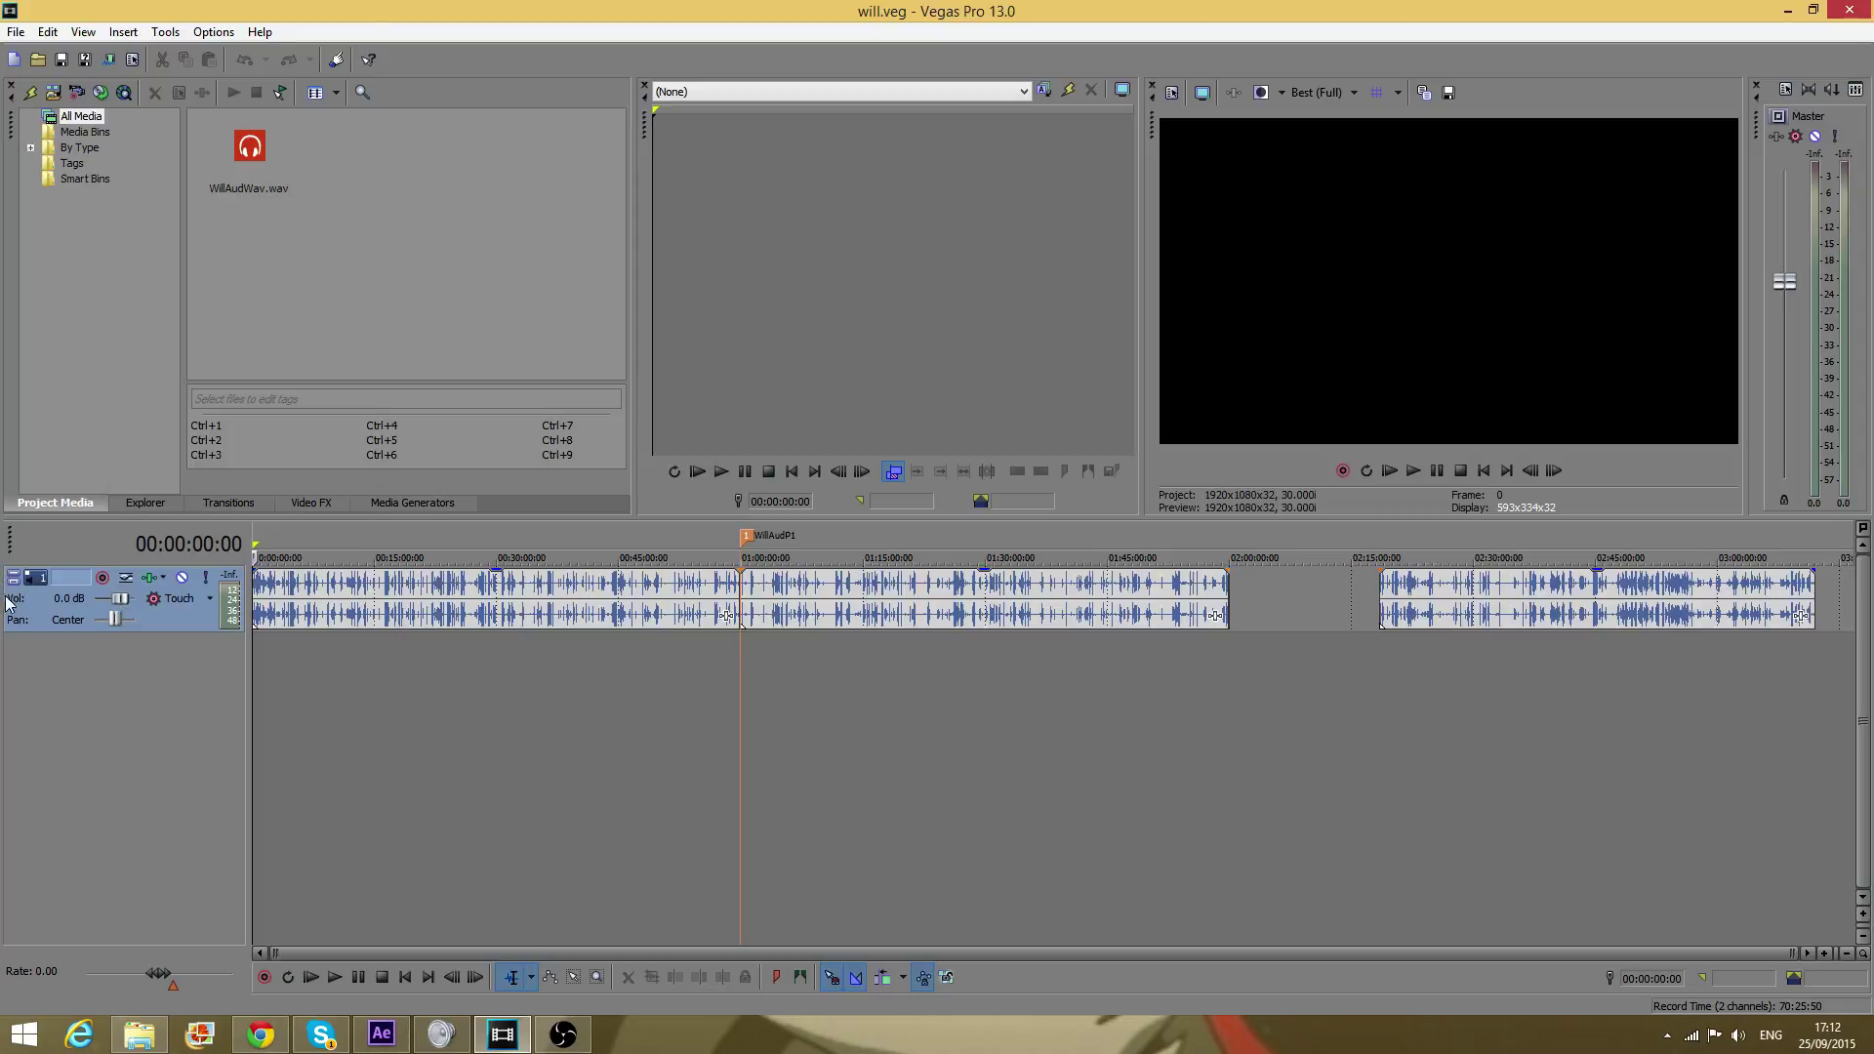
Step: Delete the audio track from the timeline and remove WillAudWav.wav from the project media
{"action": "key", "text": "Delete"}
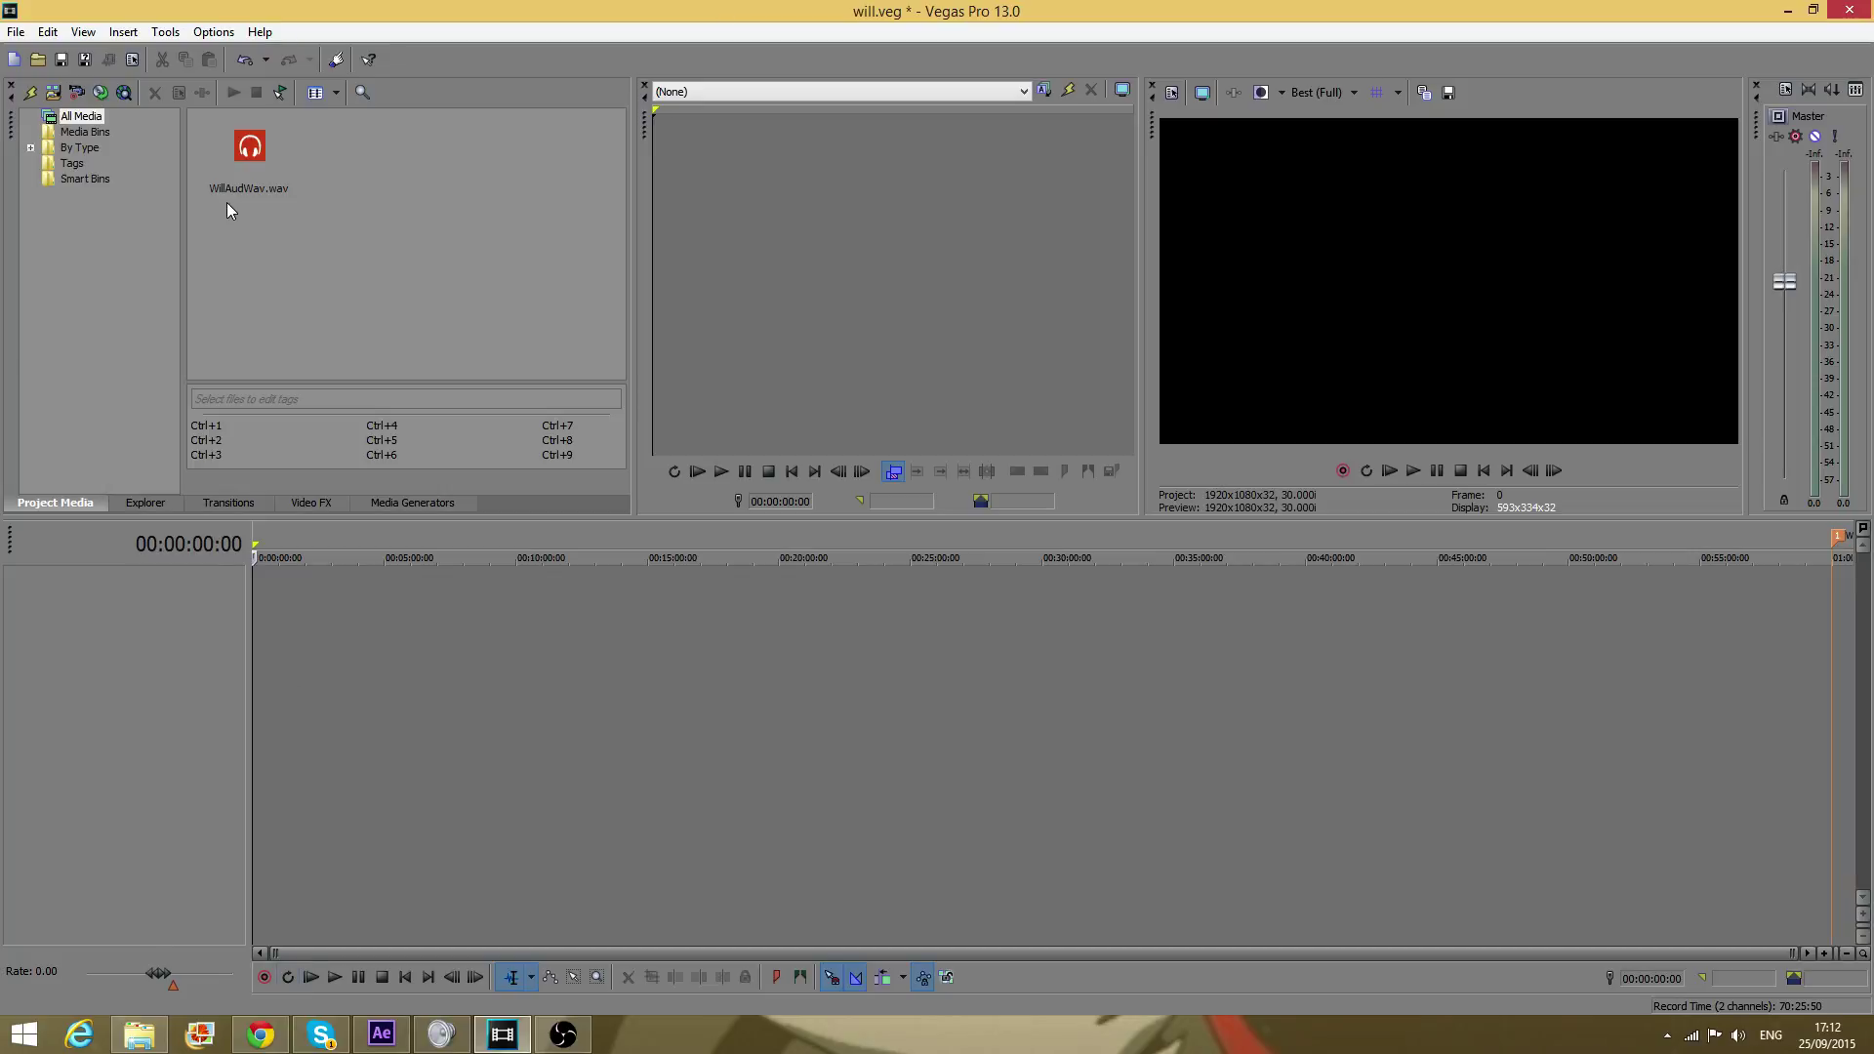
{"action": "left_click", "coordinate": [224, 172]}
{"action": "key", "text": "Delete"}
Step: Create a new project with the HD 1080-60i (1920x1080, 29.970 fps) template, discarding the changes to will.veg
{"action": "left_click", "coordinate": [19, 34]}
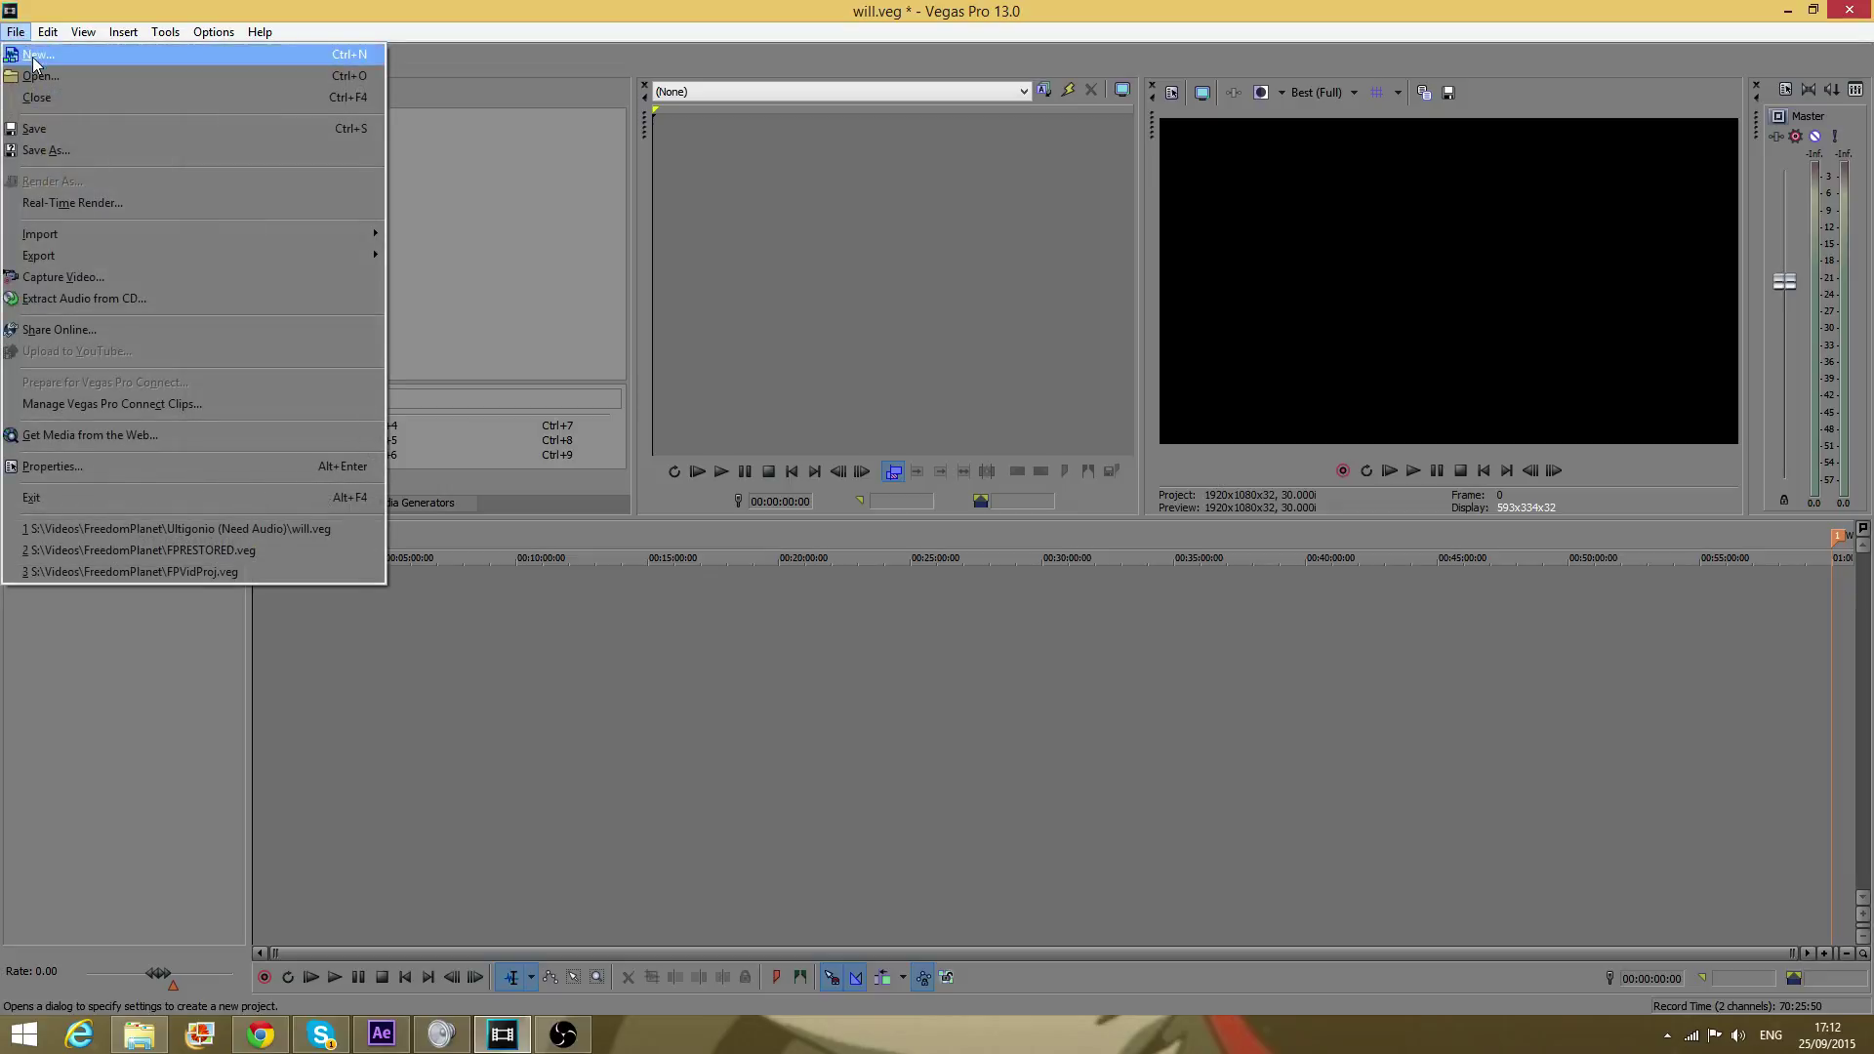
{"action": "left_click", "coordinate": [33, 57]}
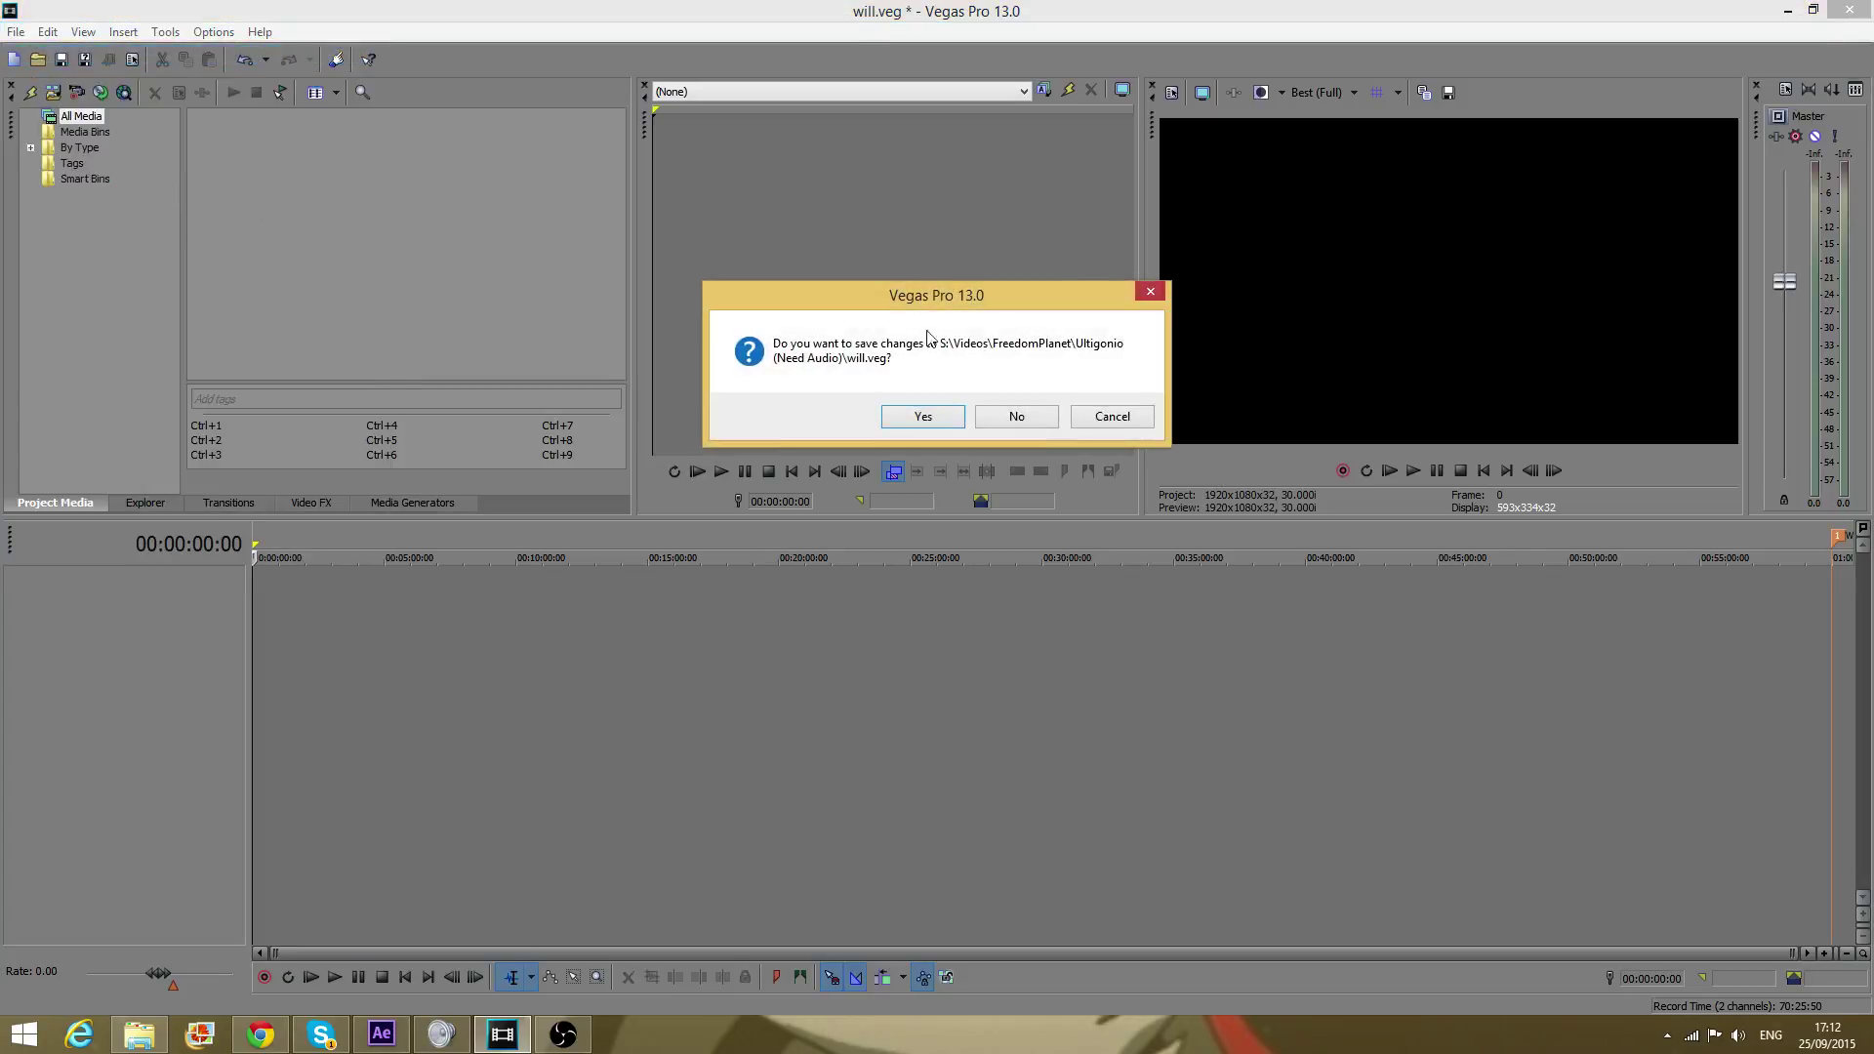
{"action": "left_click", "coordinate": [1016, 417]}
{"action": "left_click_drag", "start_coordinate": [826, 152], "coordinate": [714, 156]}
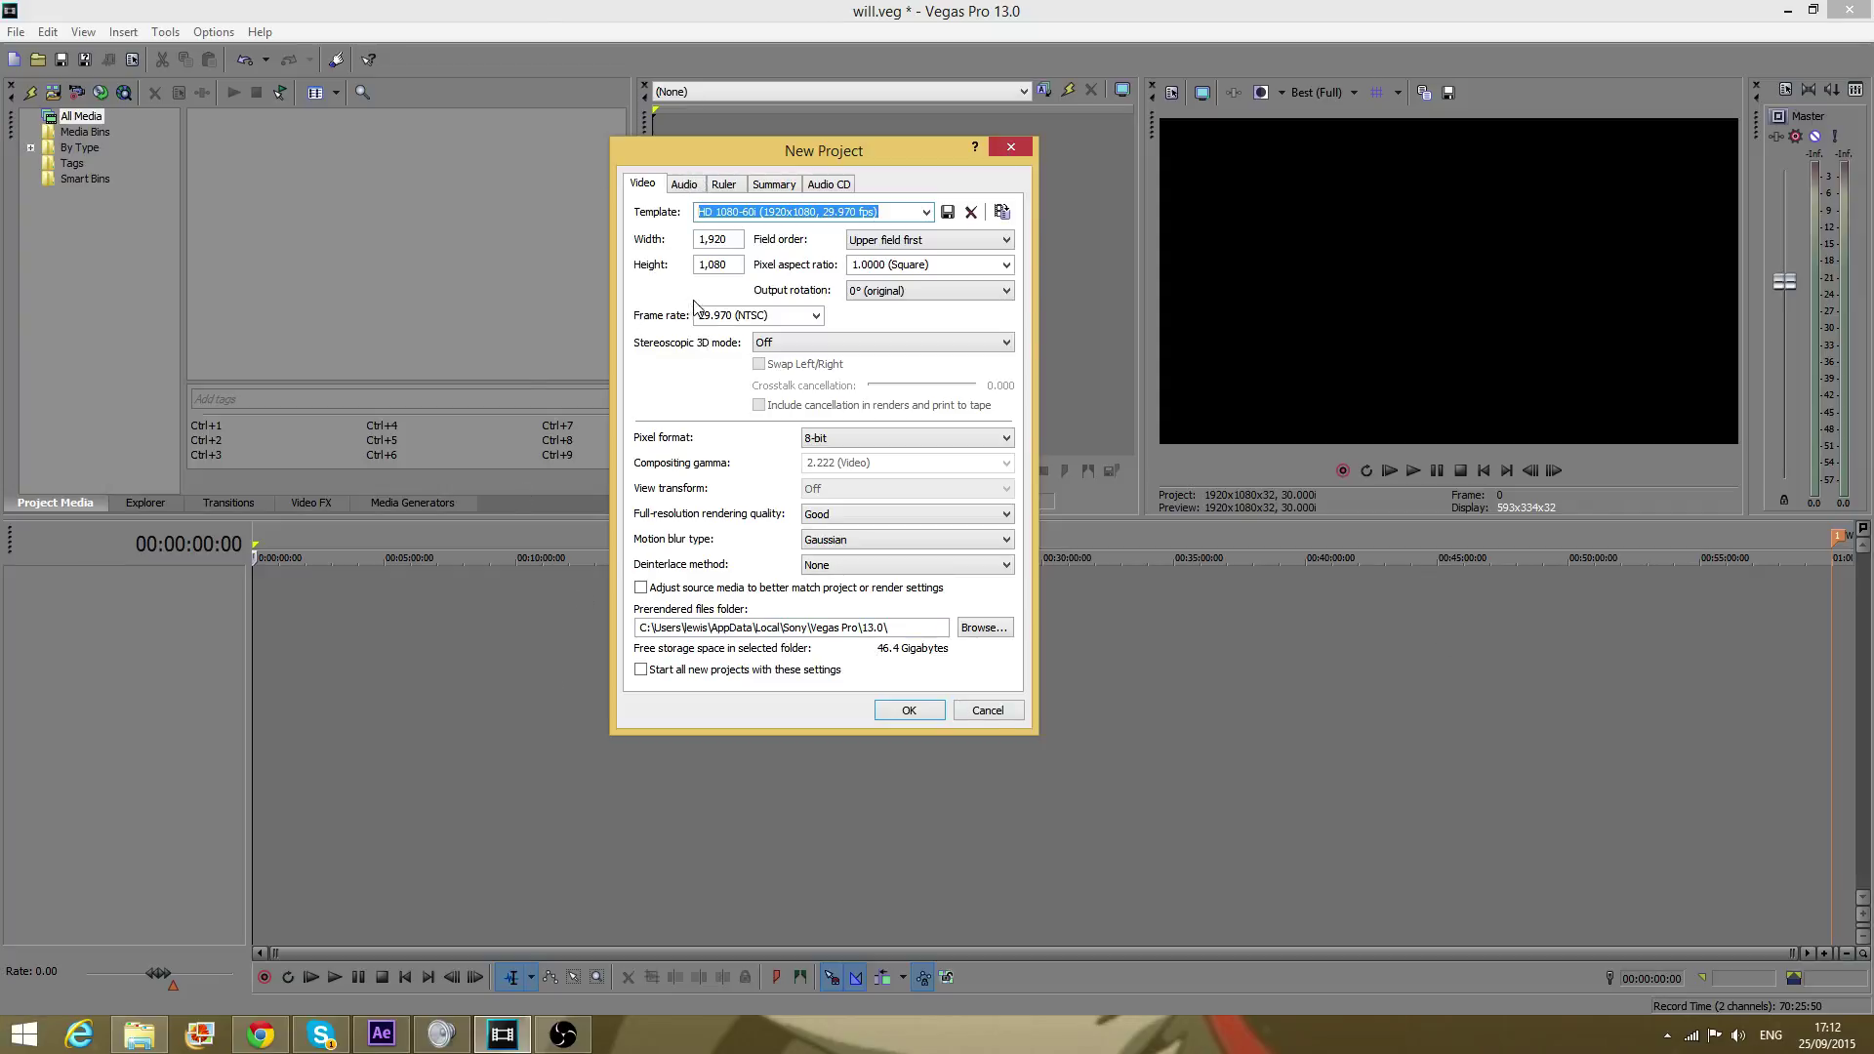
{"action": "left_click", "coordinate": [909, 711]}
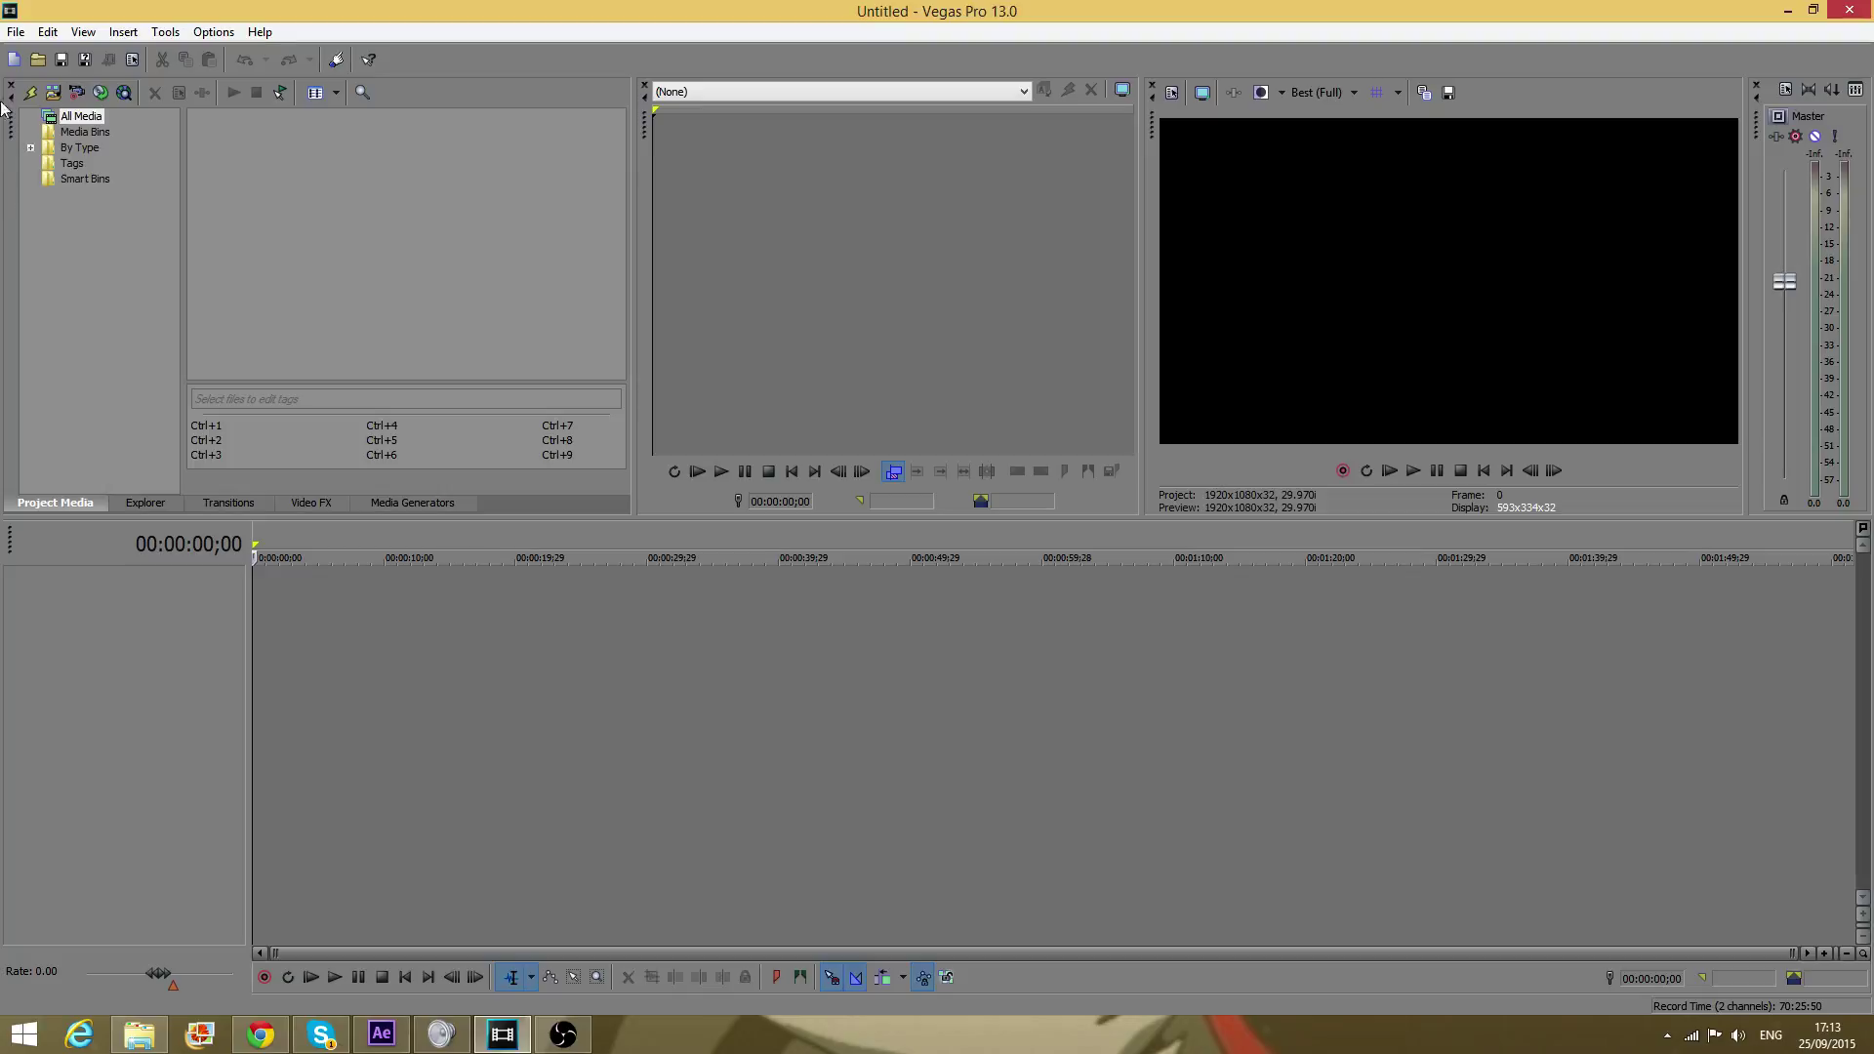
Step: Bring the Spyro 2 PB video into the project and onto the timeline, matching the project video settings to it
{"action": "left_click", "coordinate": [17, 34]}
{"action": "left_click", "coordinate": [16, 34]}
{"action": "left_click", "coordinate": [37, 60]}
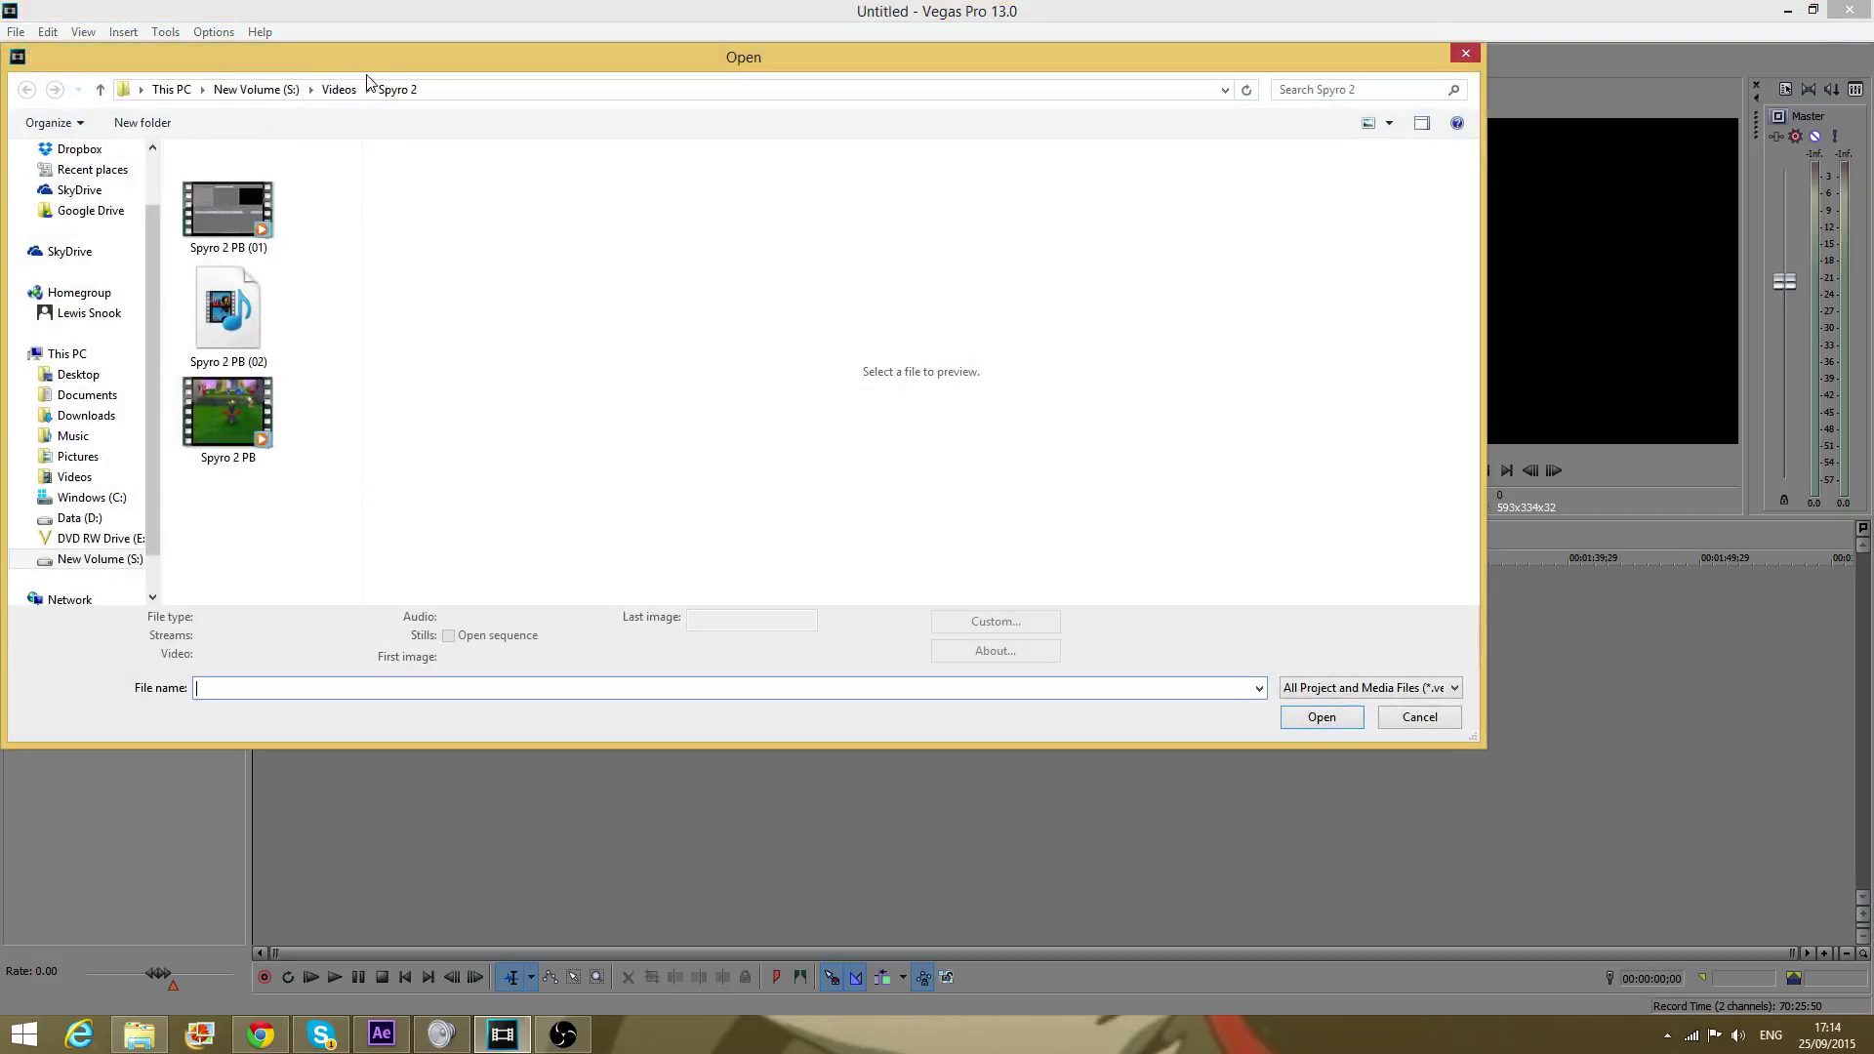
{"action": "left_click", "coordinate": [260, 445]}
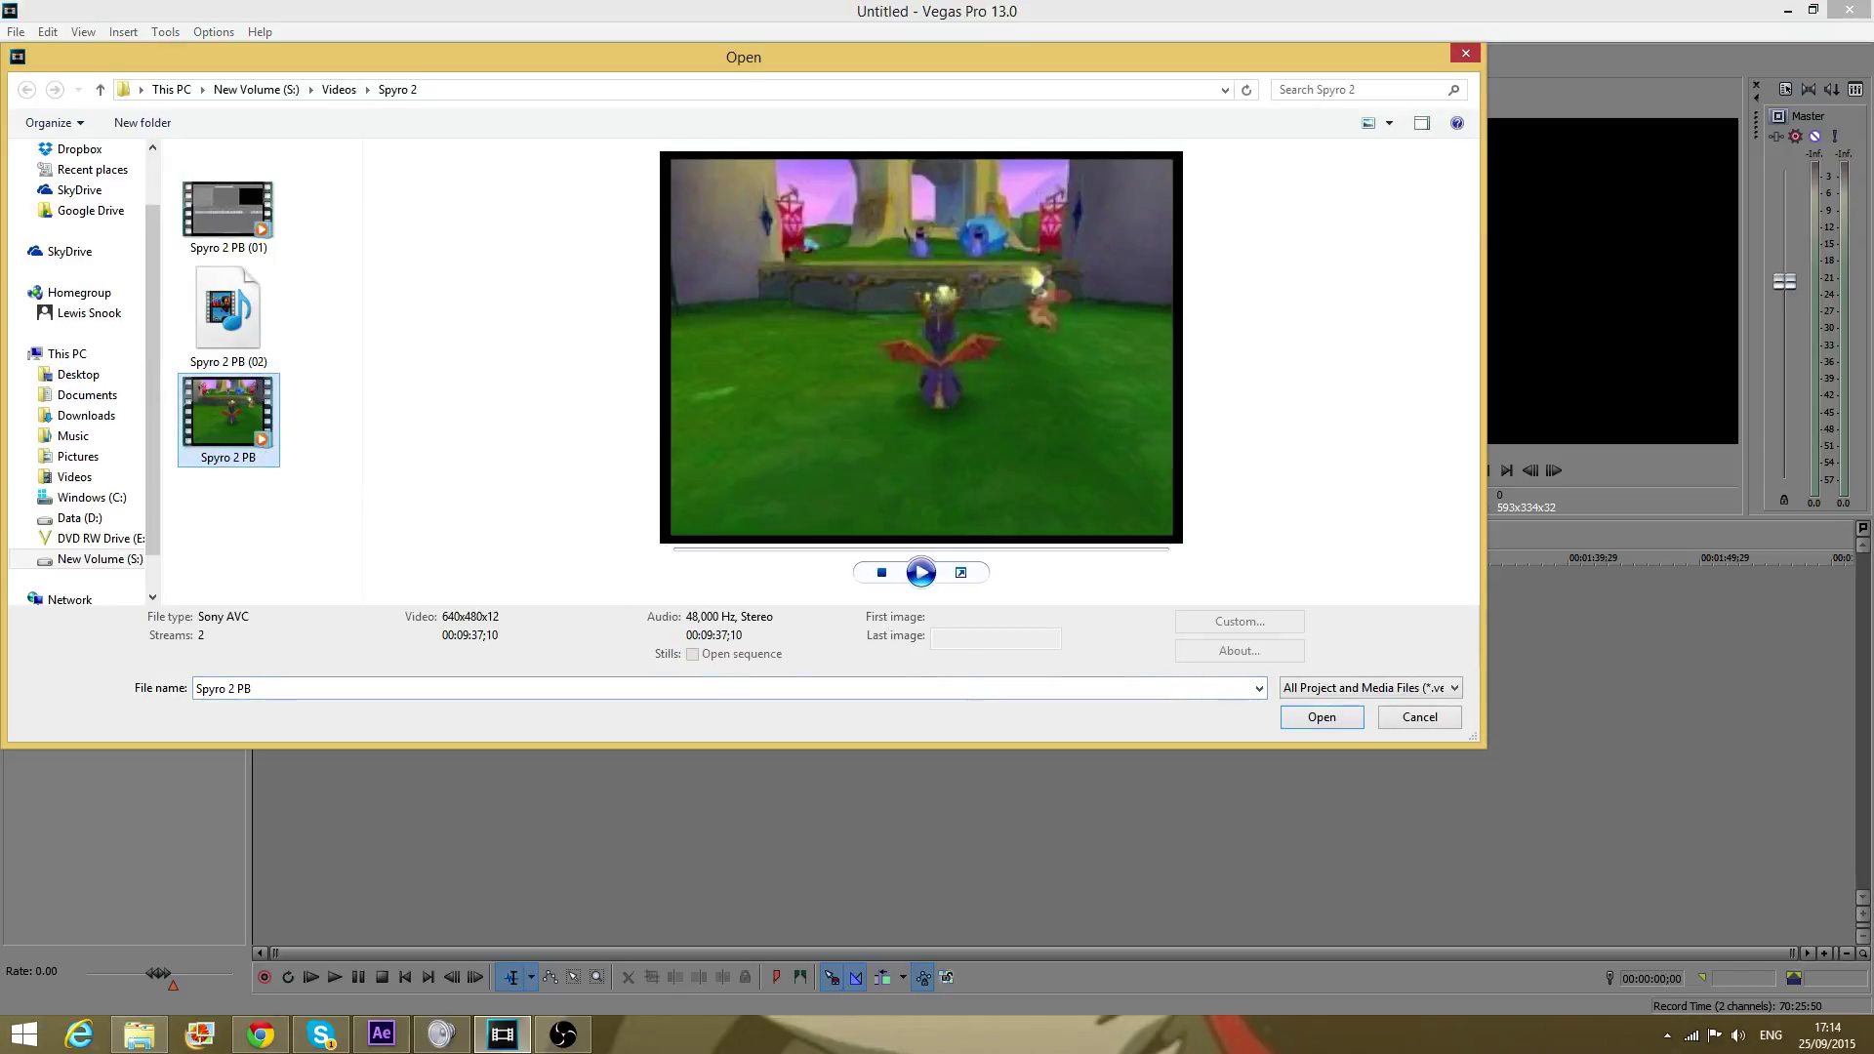
{"action": "left_click", "coordinate": [1320, 718]}
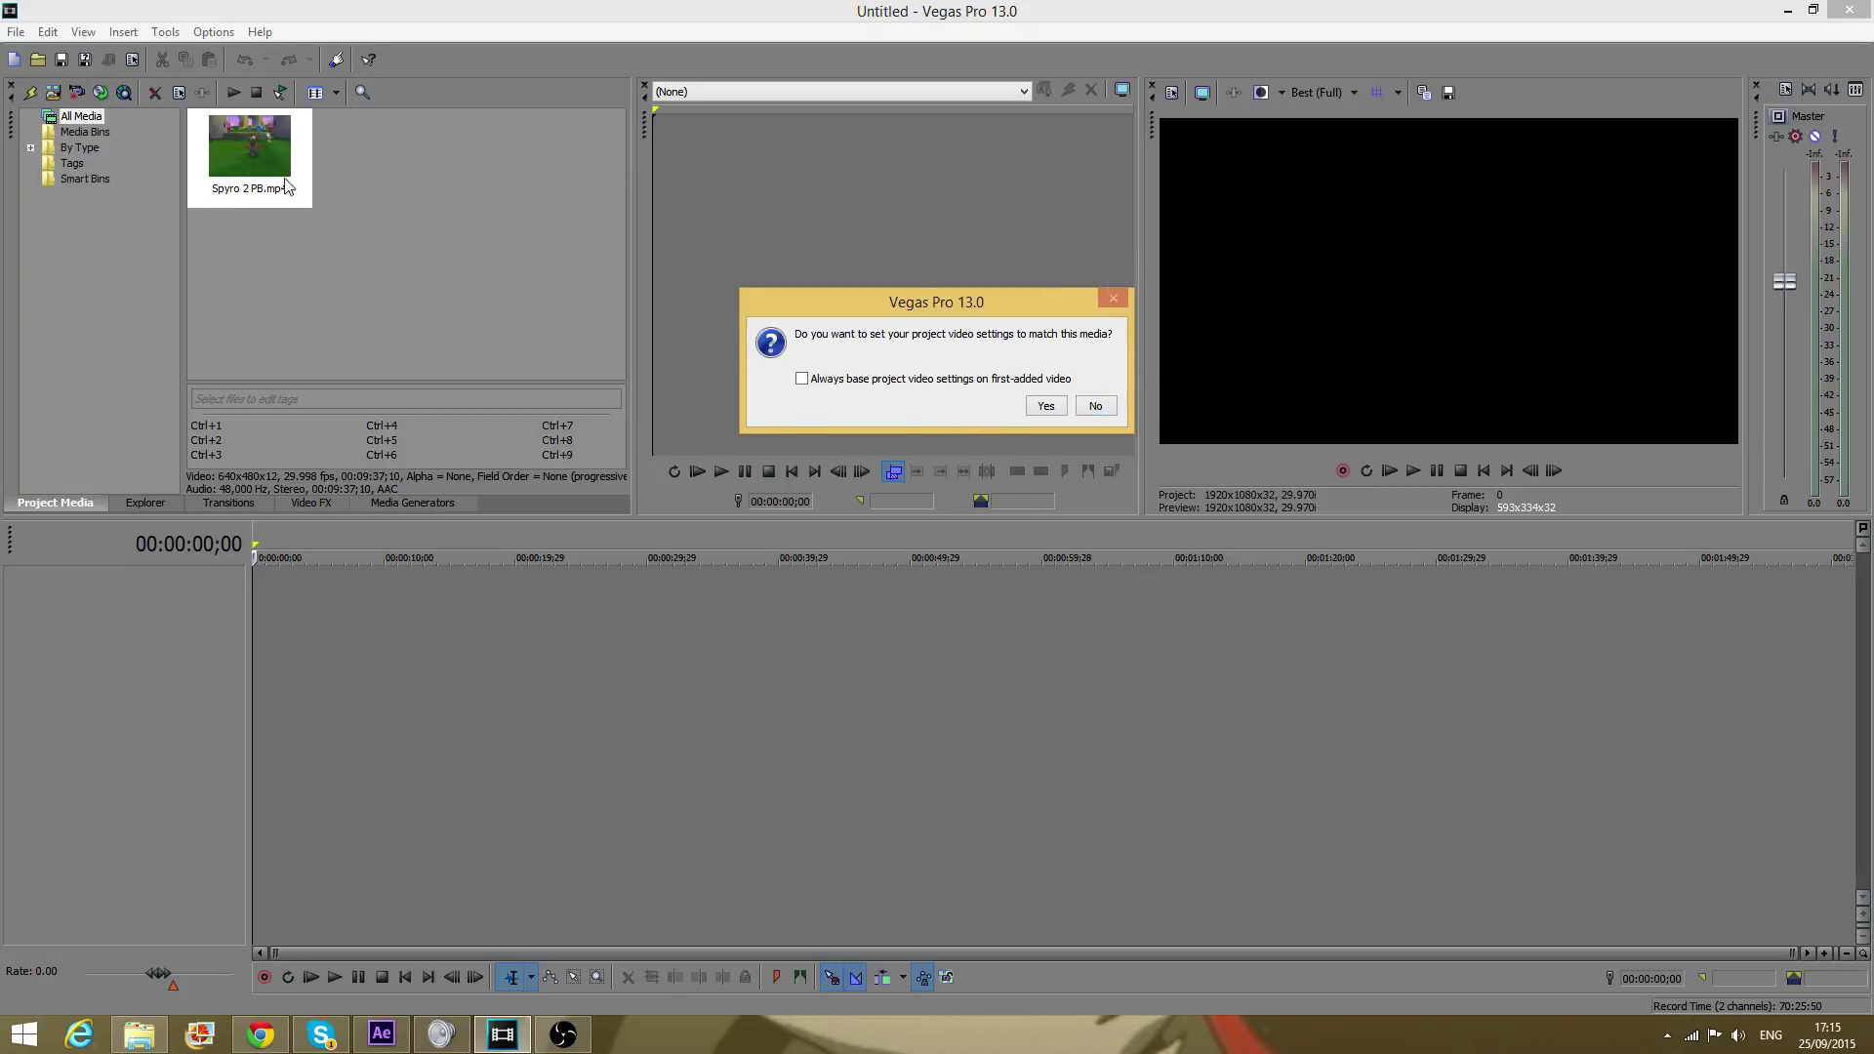
{"action": "left_click", "coordinate": [1045, 406]}
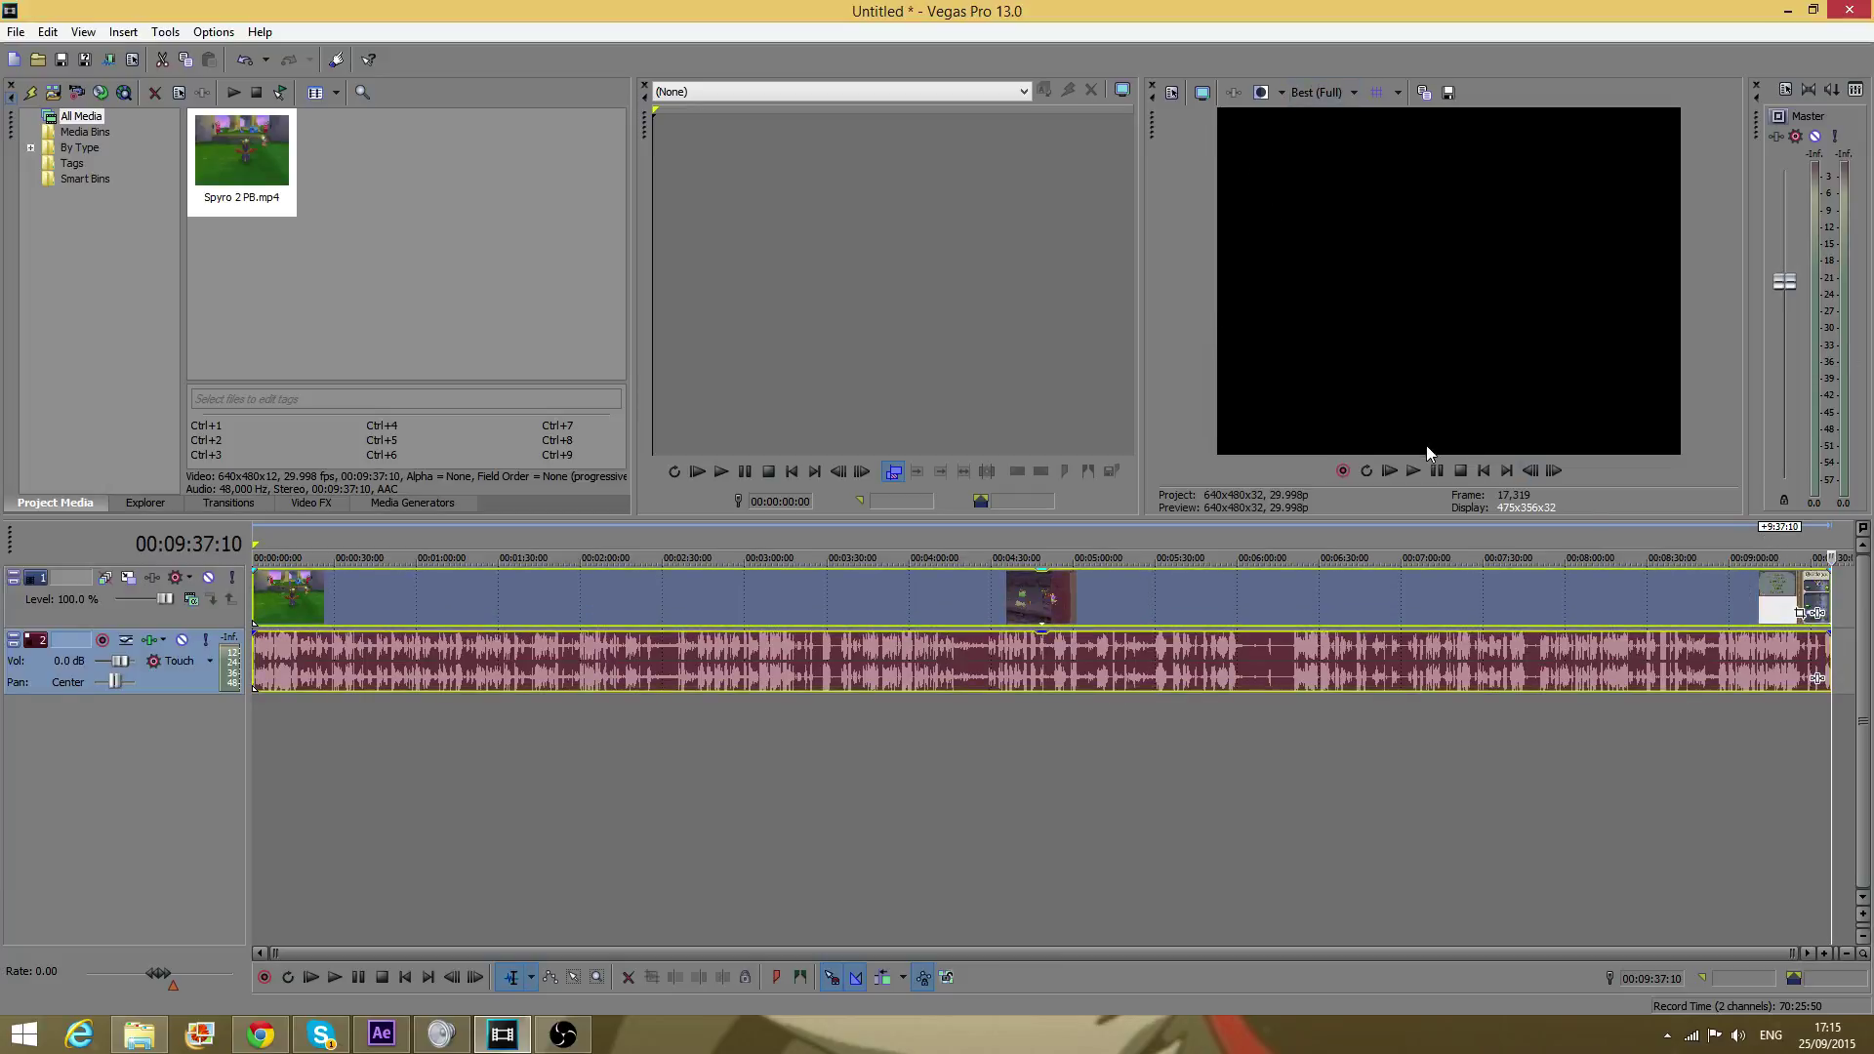
Step: Preview the Spyro 2 PB clip's frames at several points along the timeline
{"action": "left_click", "coordinate": [537, 600]}
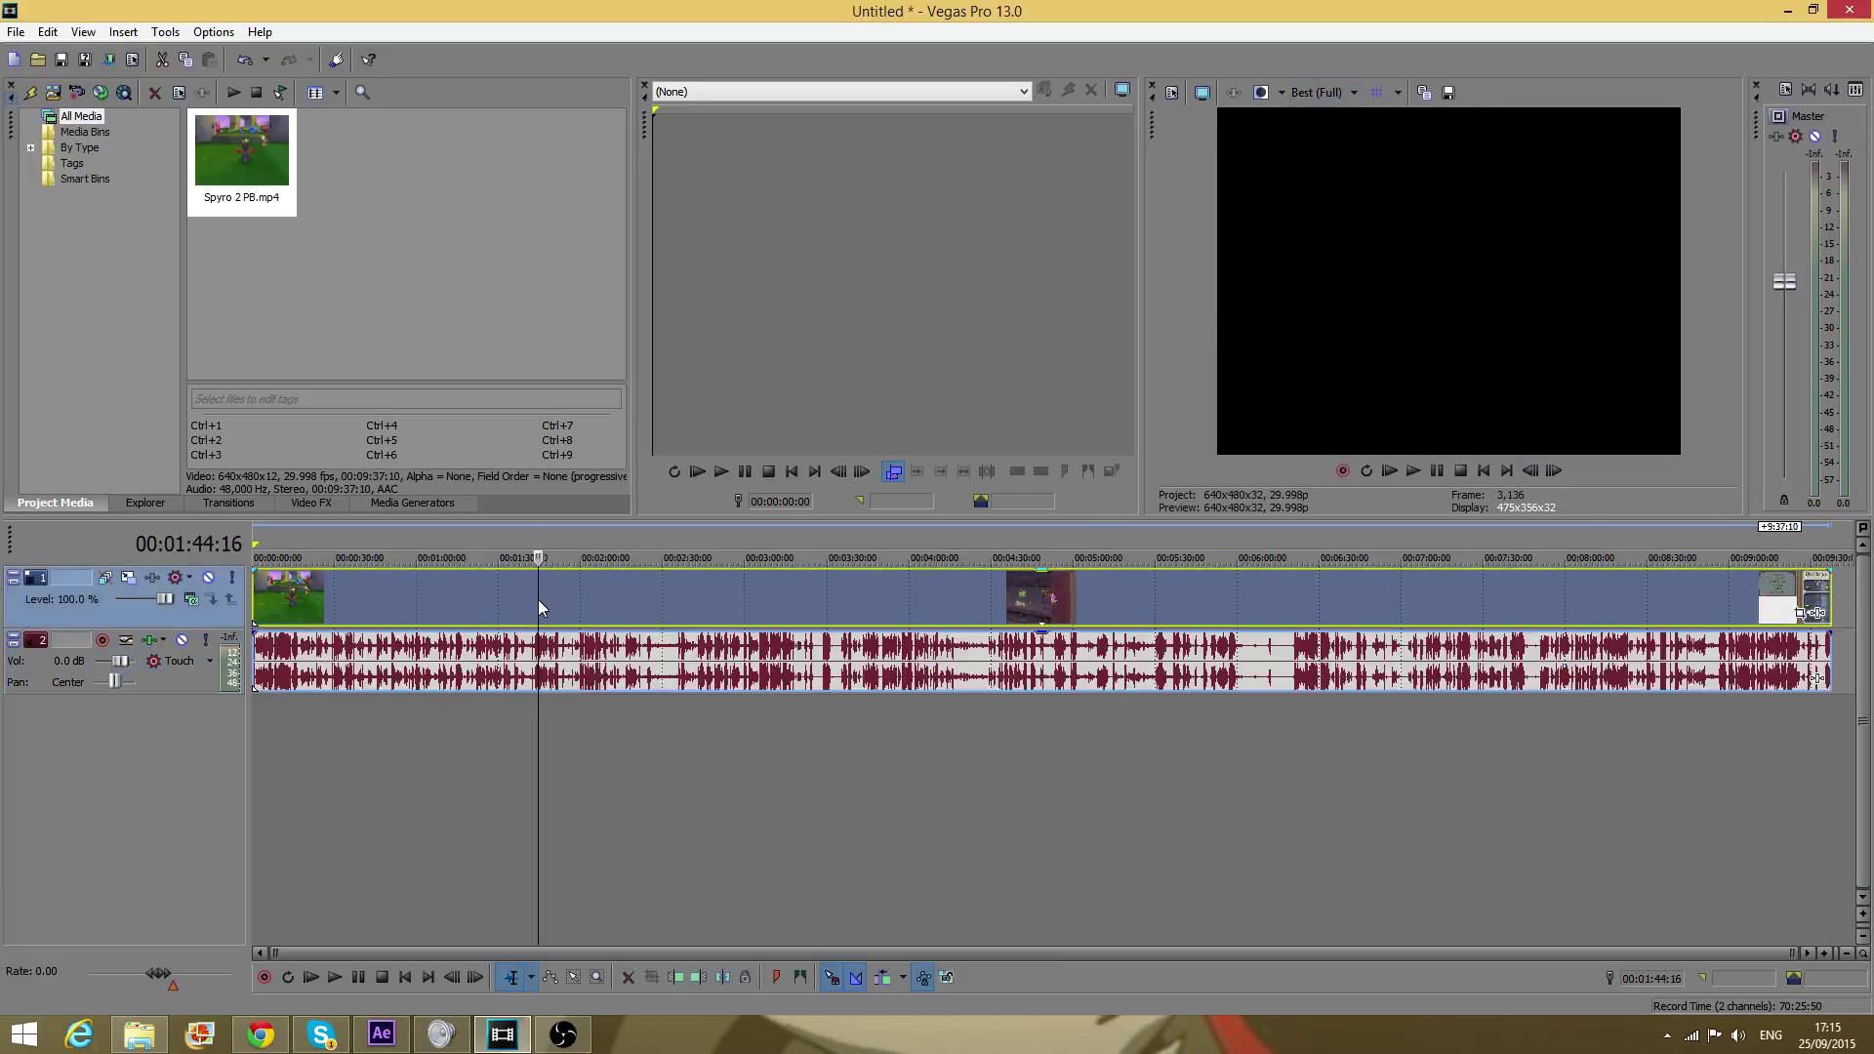
{"action": "left_click", "coordinate": [876, 615]}
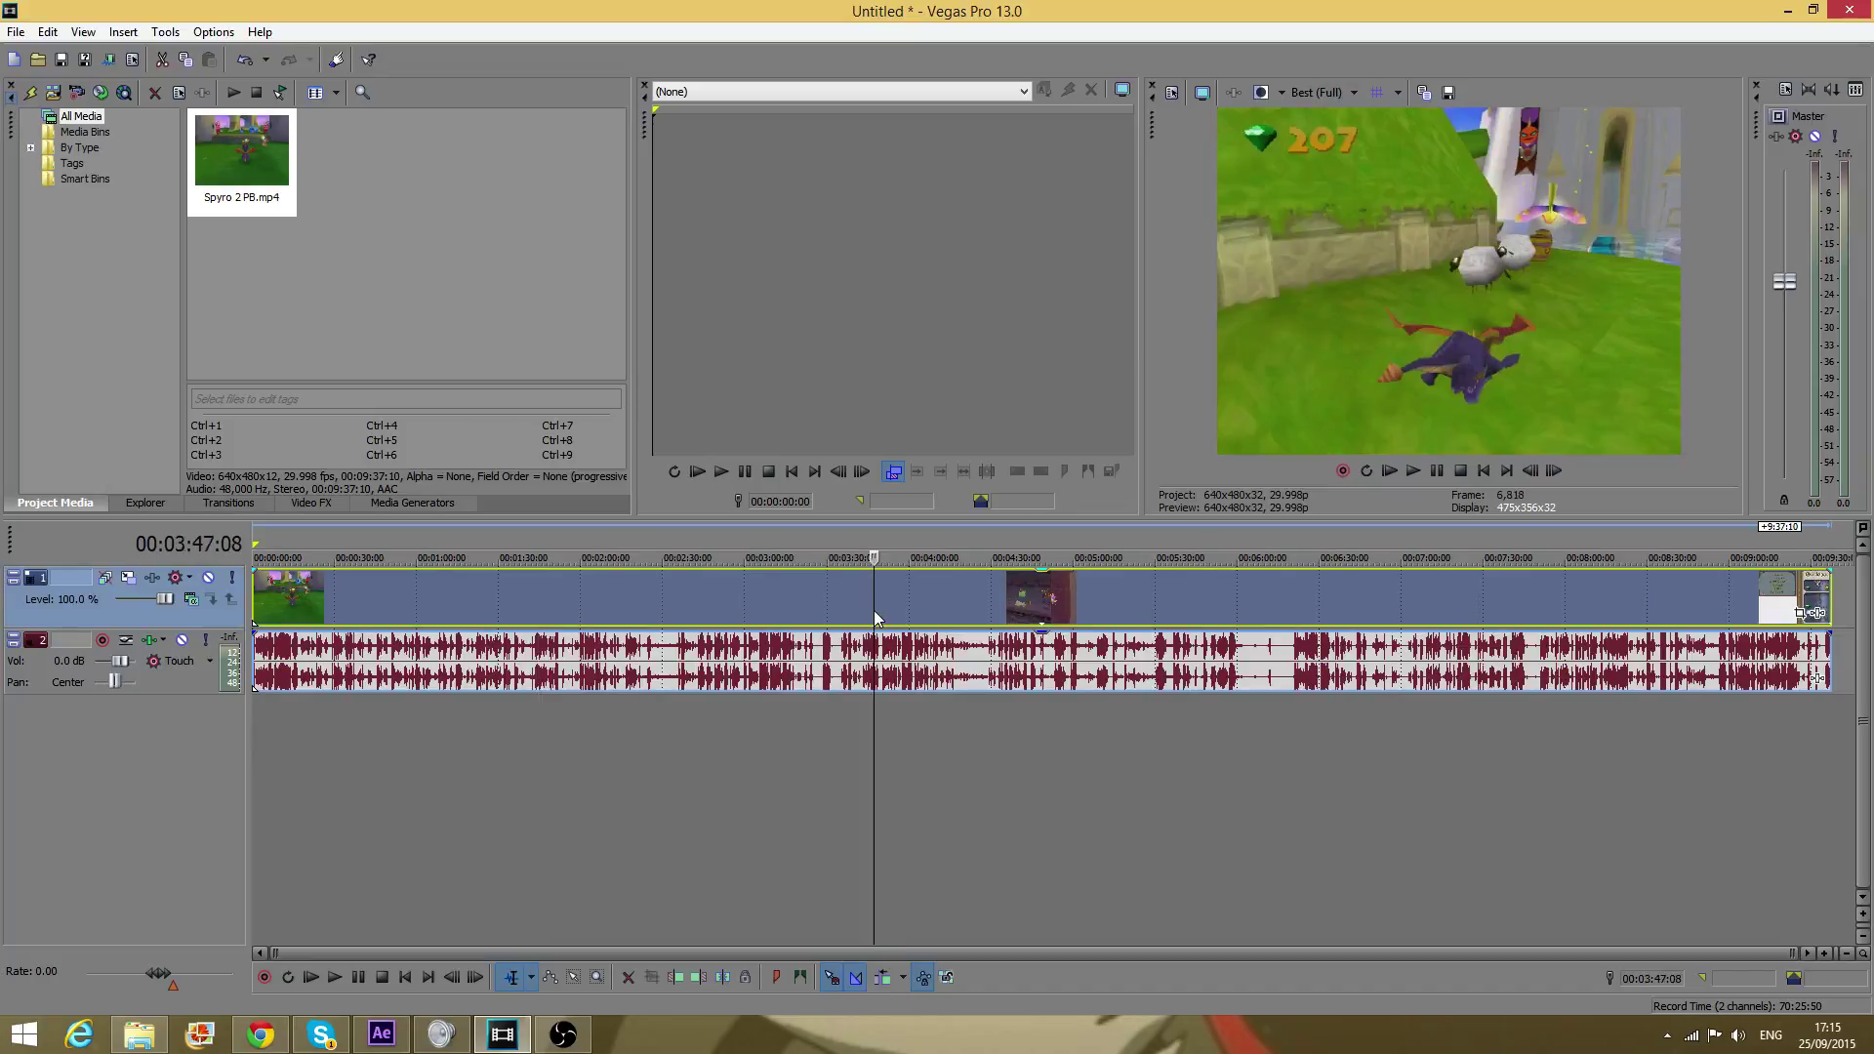
{"action": "left_click", "coordinate": [963, 583]}
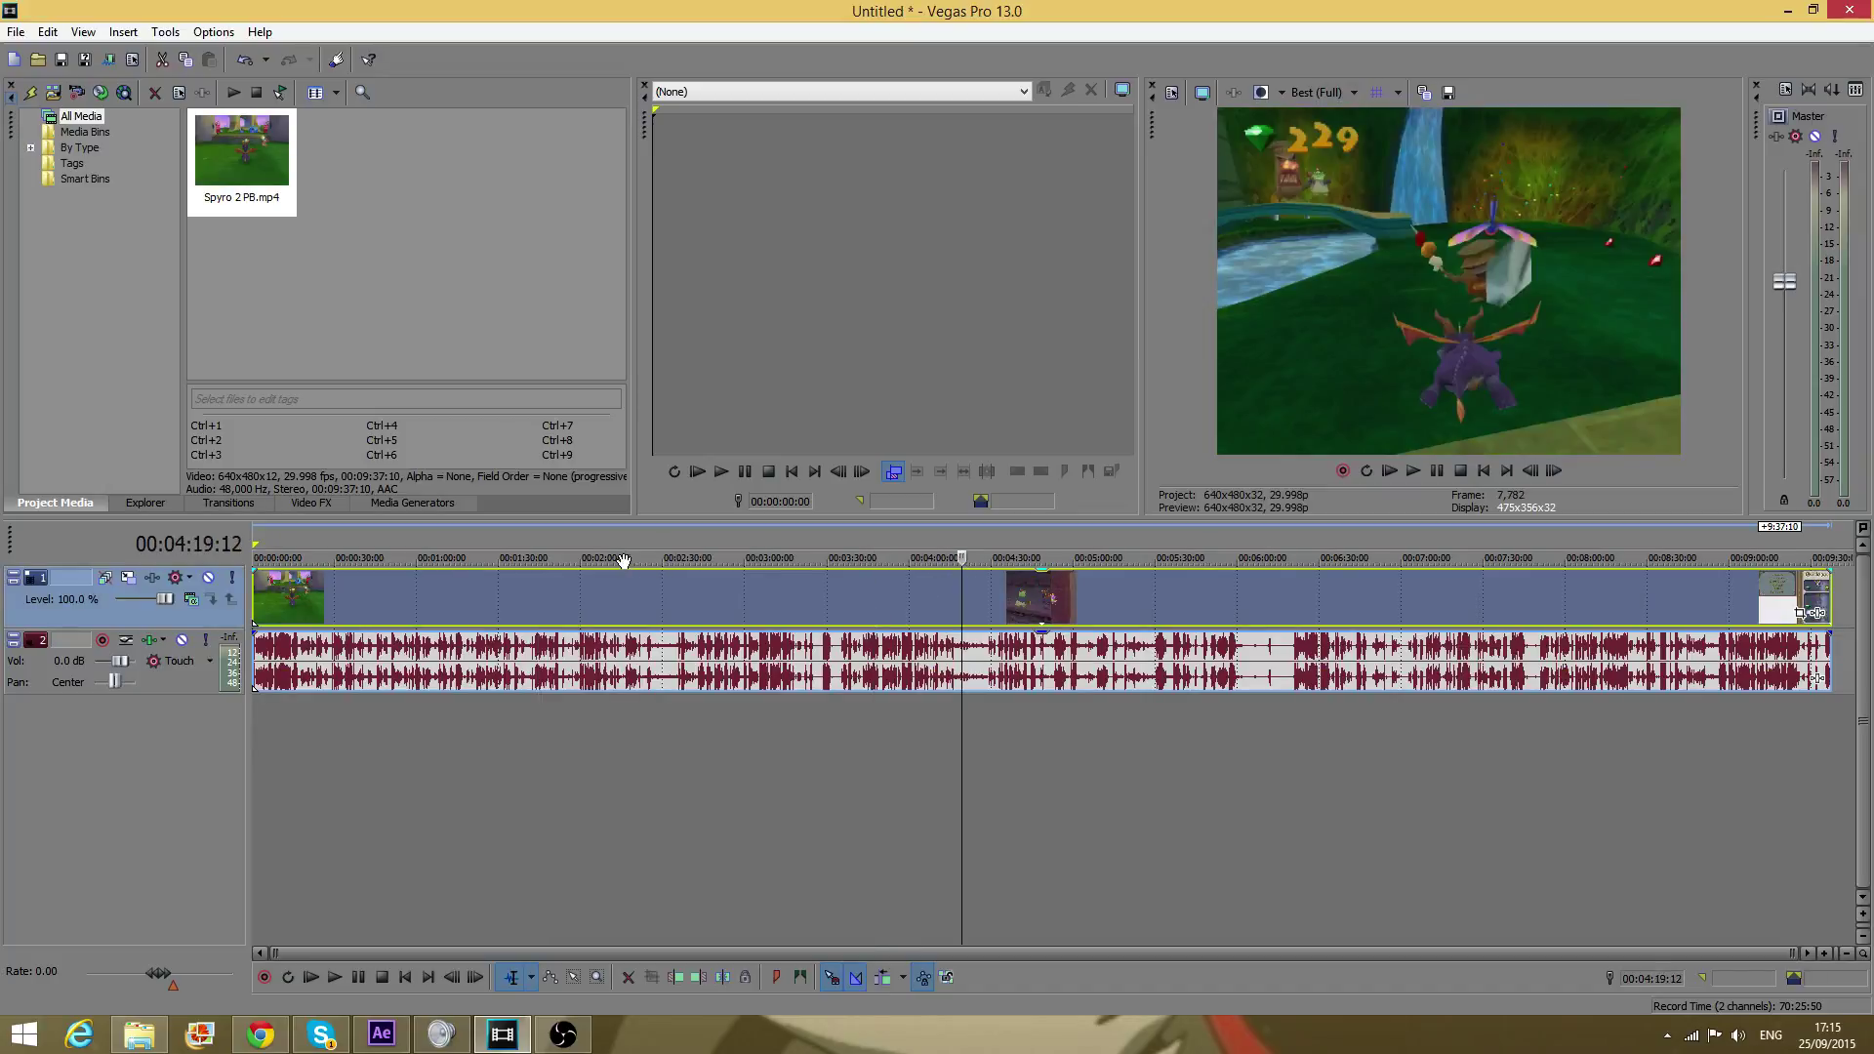
{"action": "left_click", "coordinate": [582, 584]}
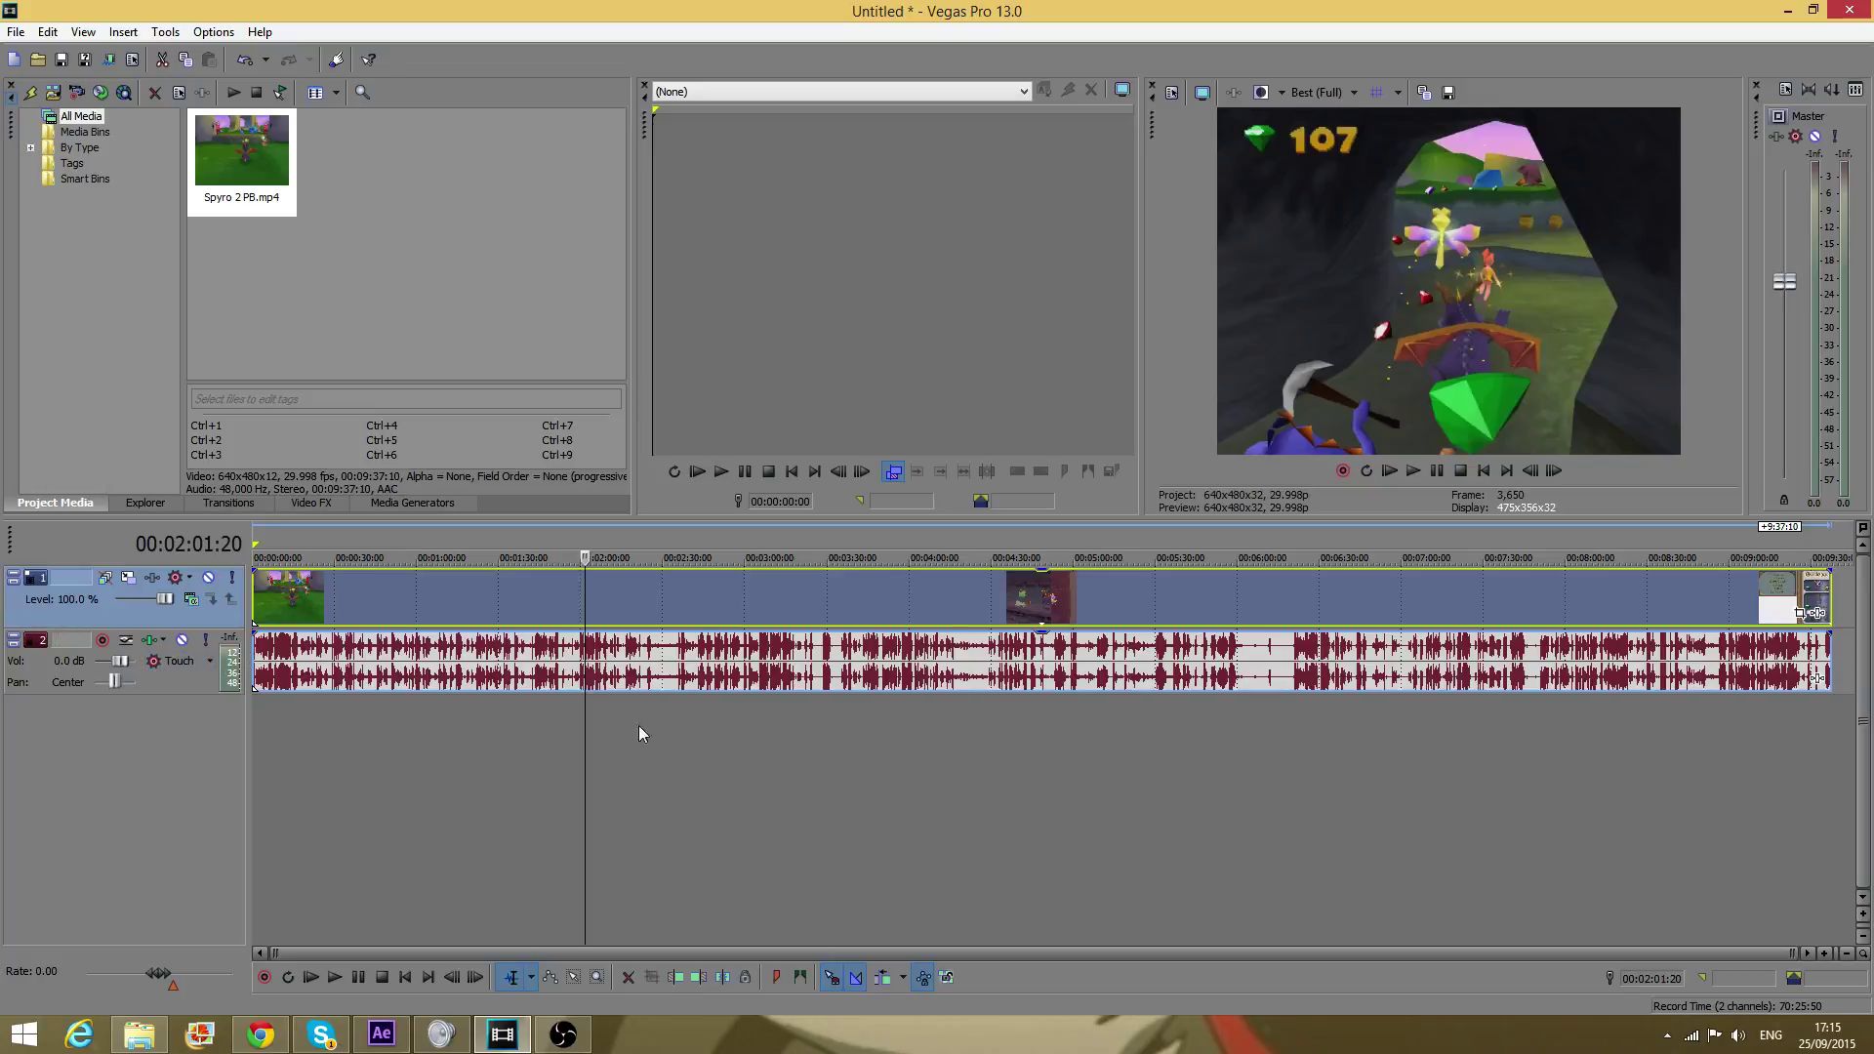
{"action": "left_click", "coordinate": [466, 625]}
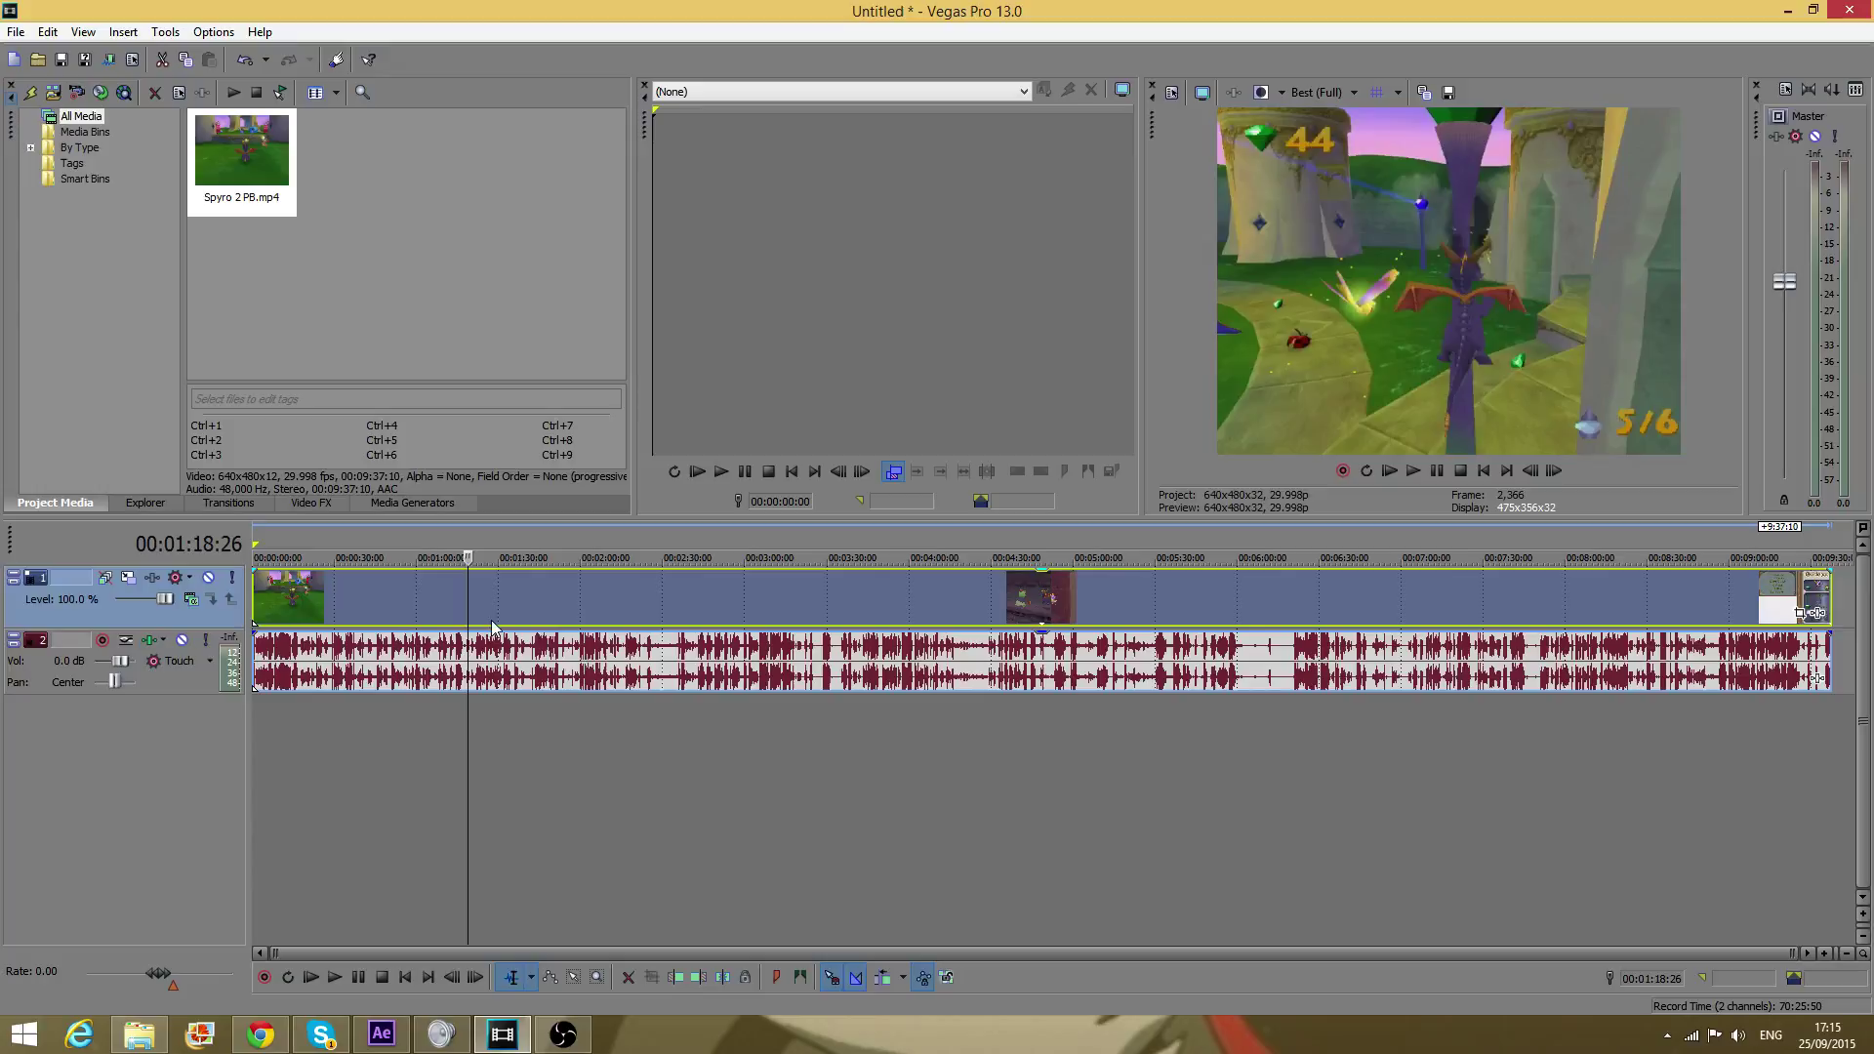
{"action": "left_click", "coordinate": [597, 624]}
{"action": "left_click", "coordinate": [911, 618]}
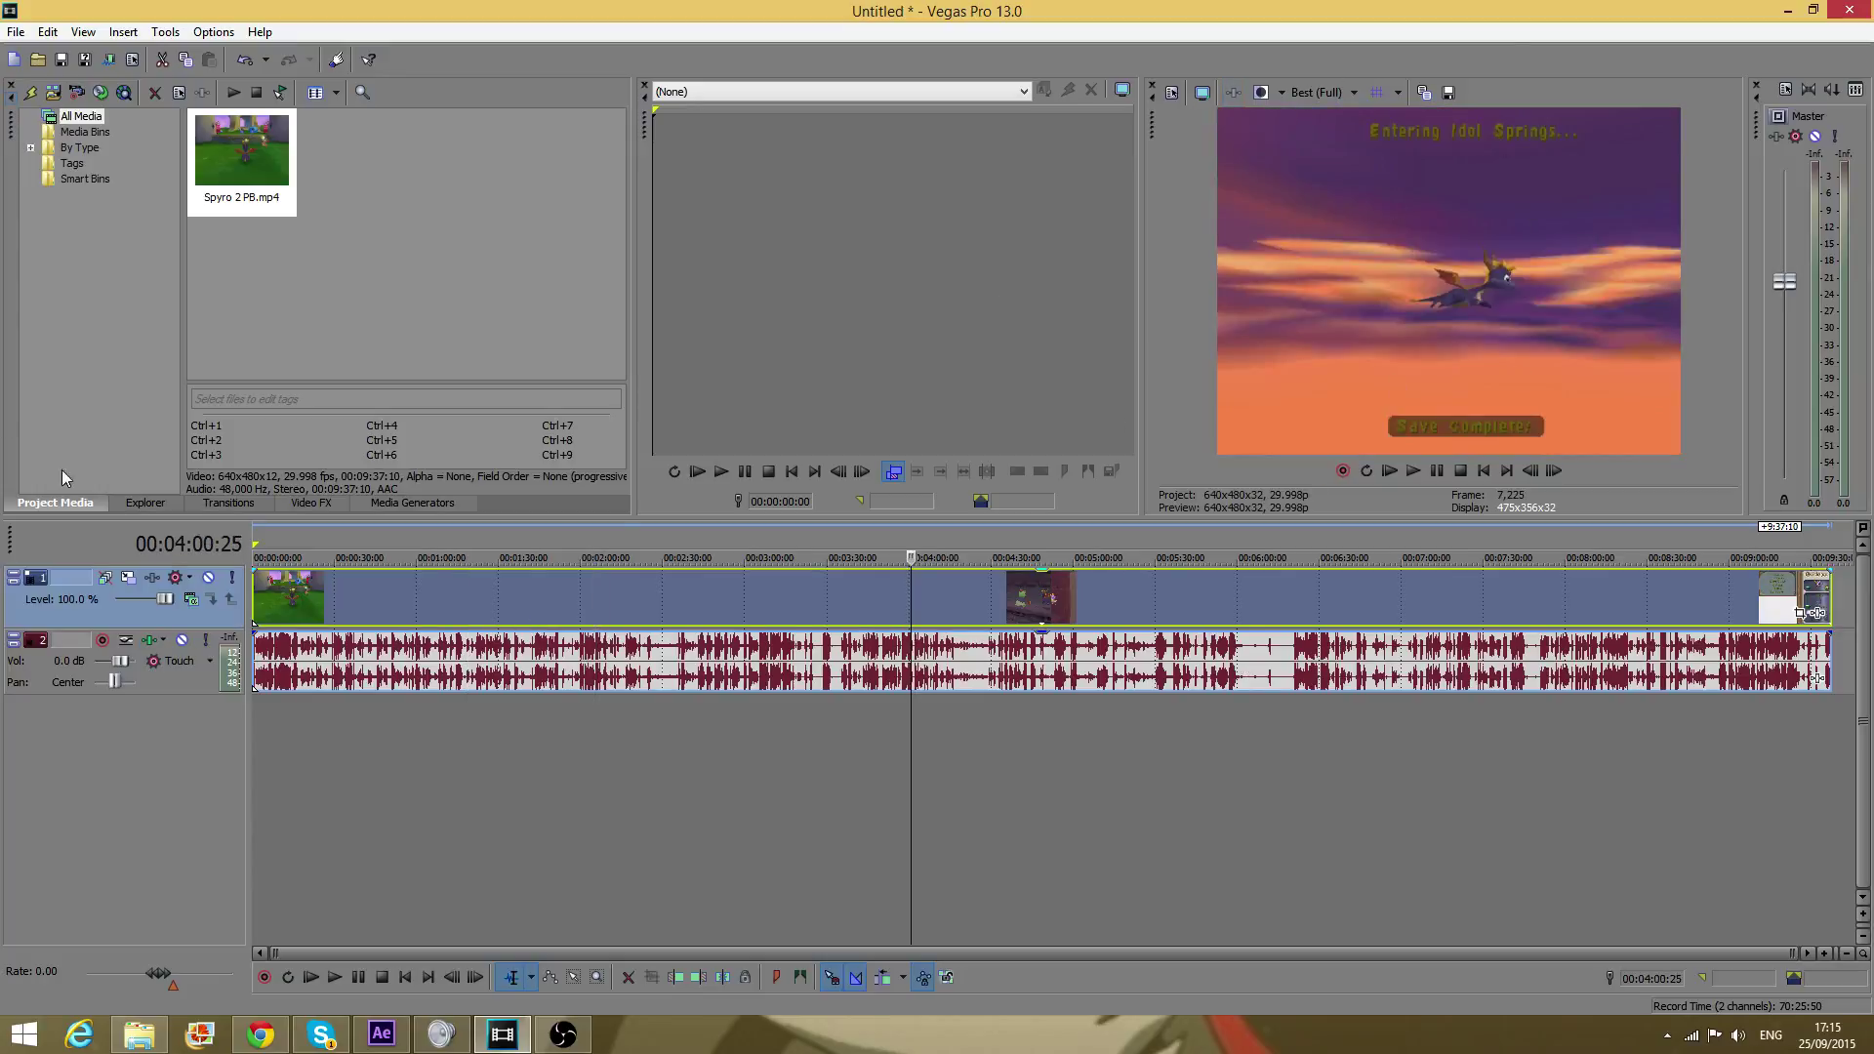
{"action": "left_click", "coordinate": [24, 661]}
{"action": "left_click", "coordinate": [697, 678]}
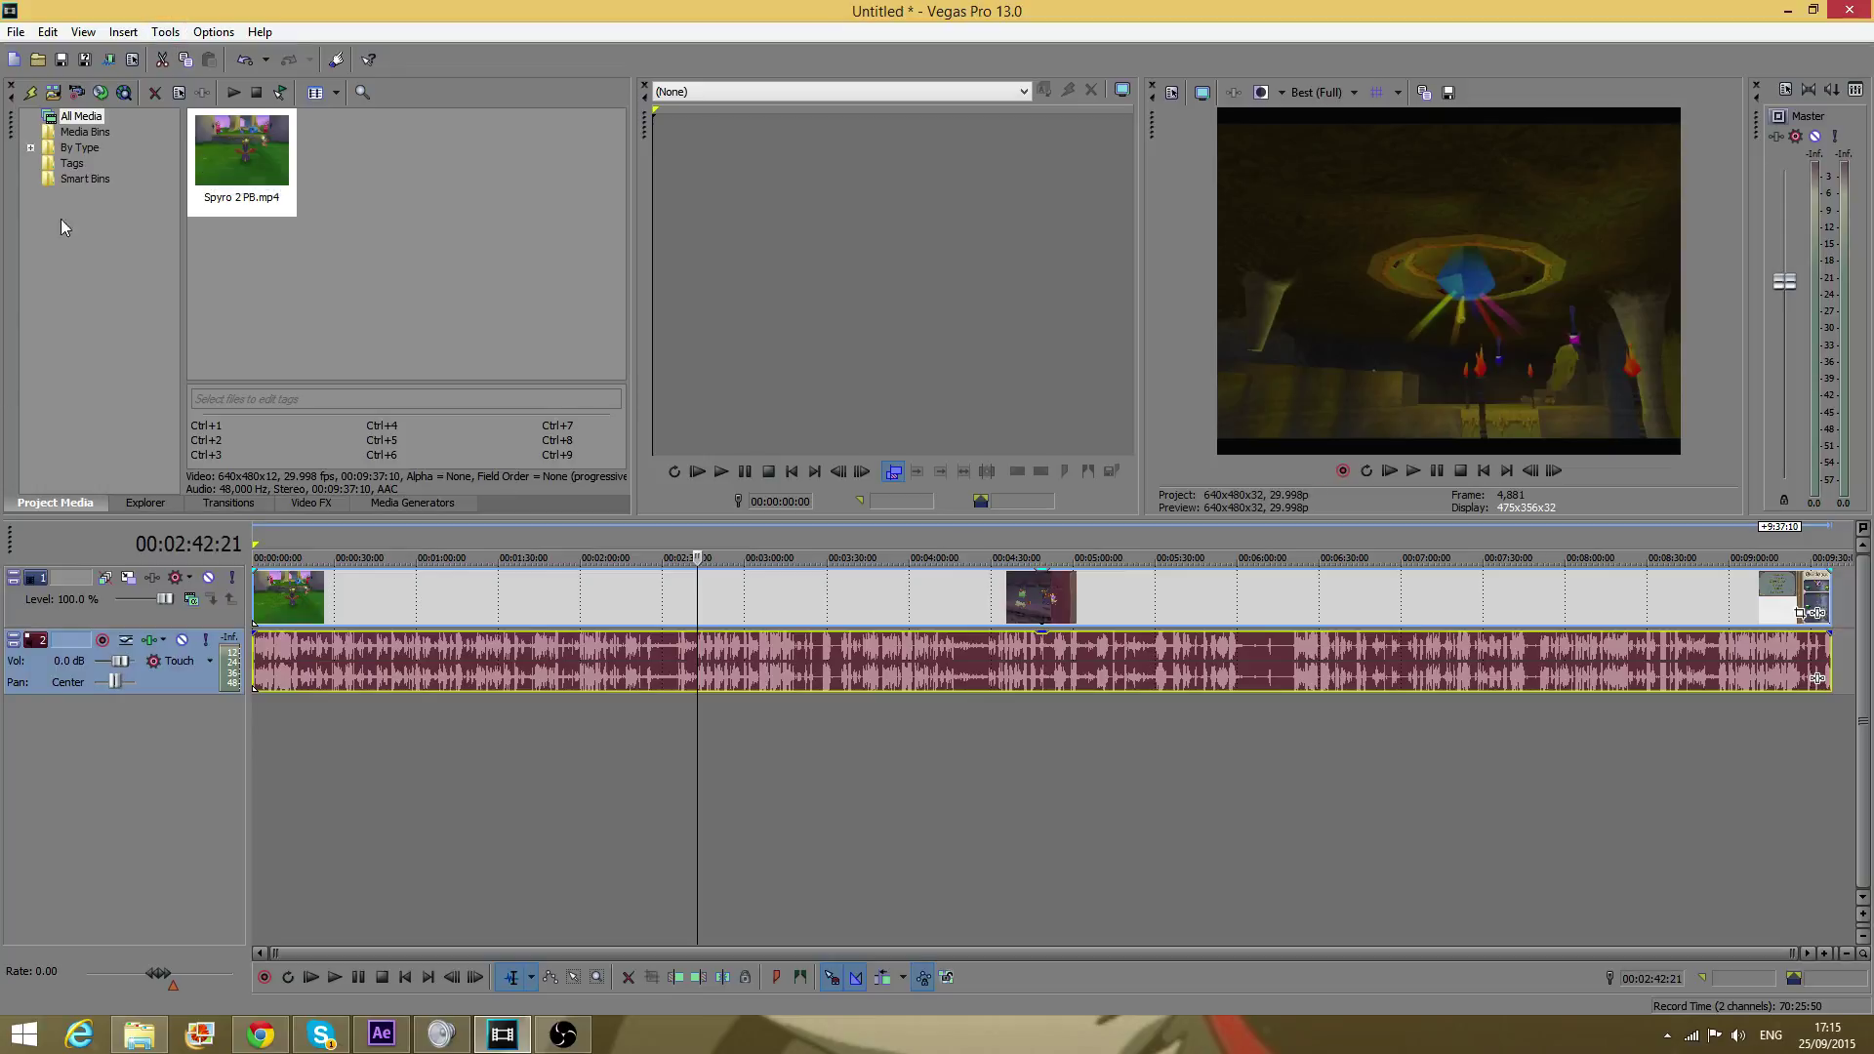
Step: Insert an empty video track above the clip and an empty audio track below it
{"action": "left_click", "coordinate": [53, 608]}
{"action": "left_click", "coordinate": [44, 681]}
{"action": "left_click", "coordinate": [117, 35]}
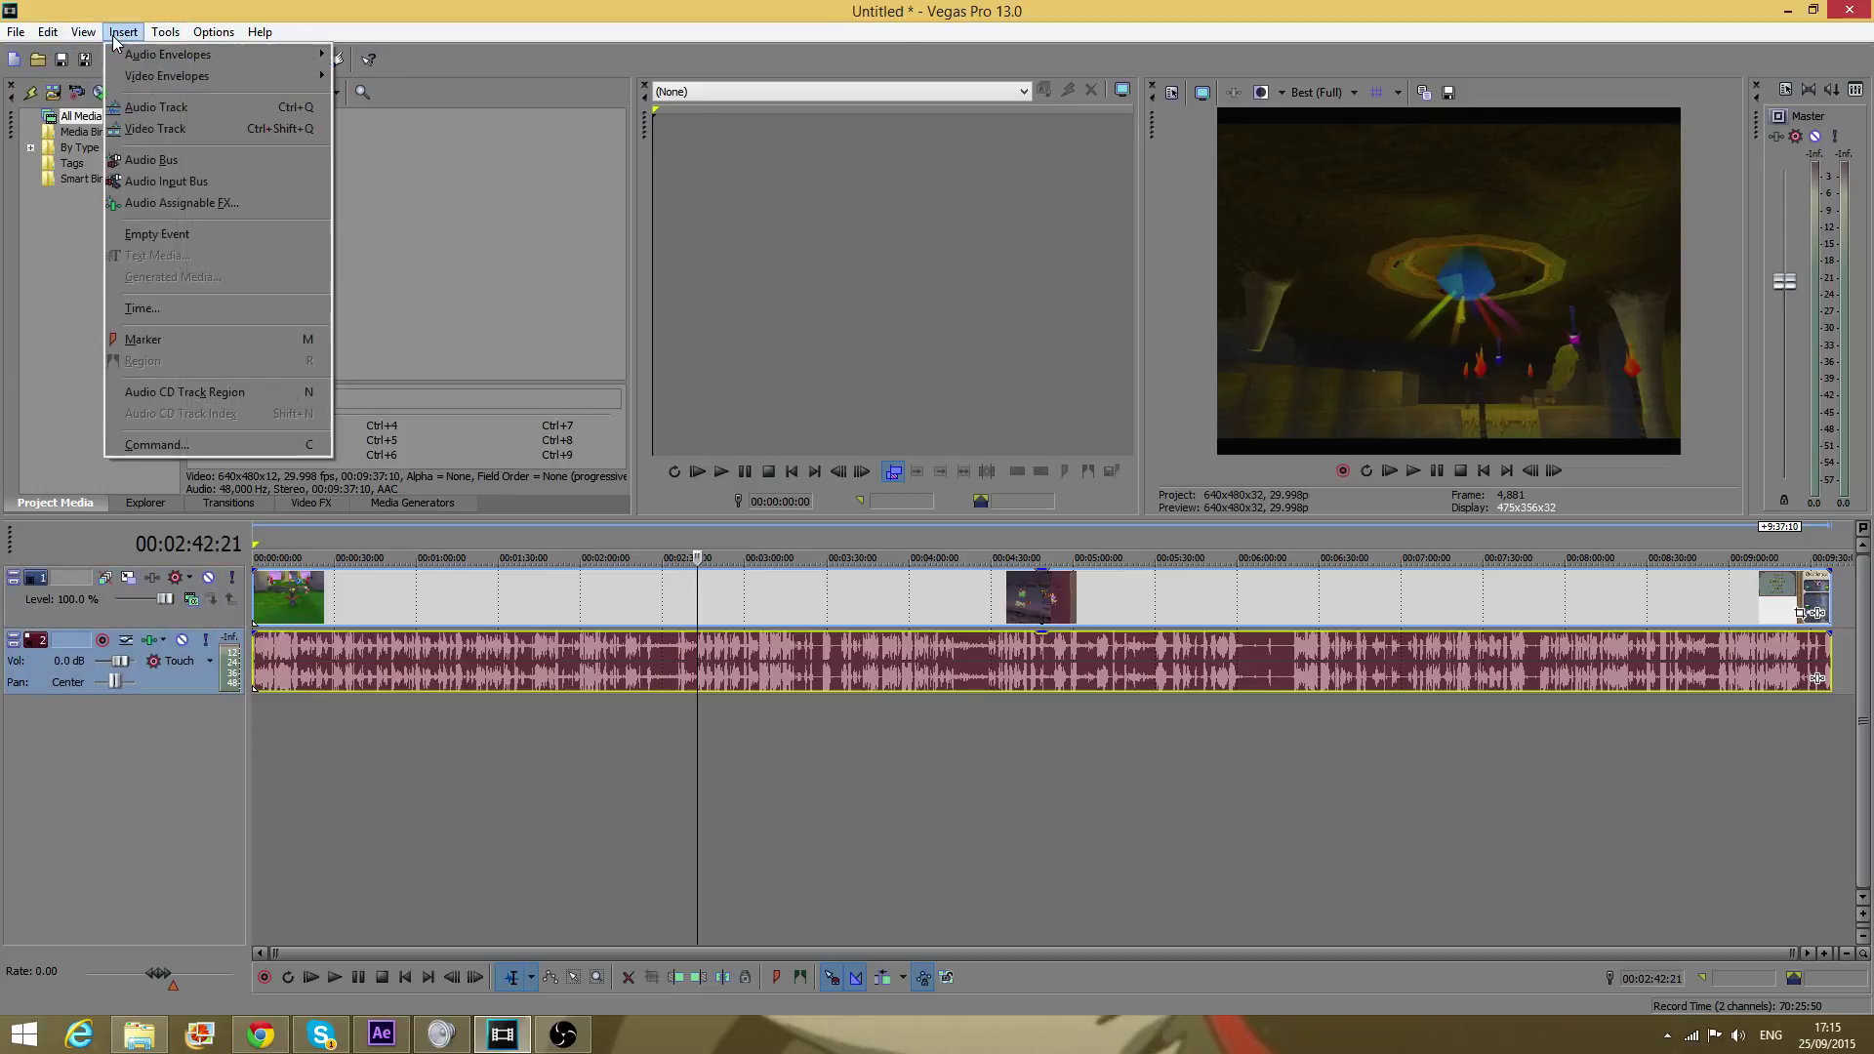
{"action": "left_click", "coordinate": [140, 130]}
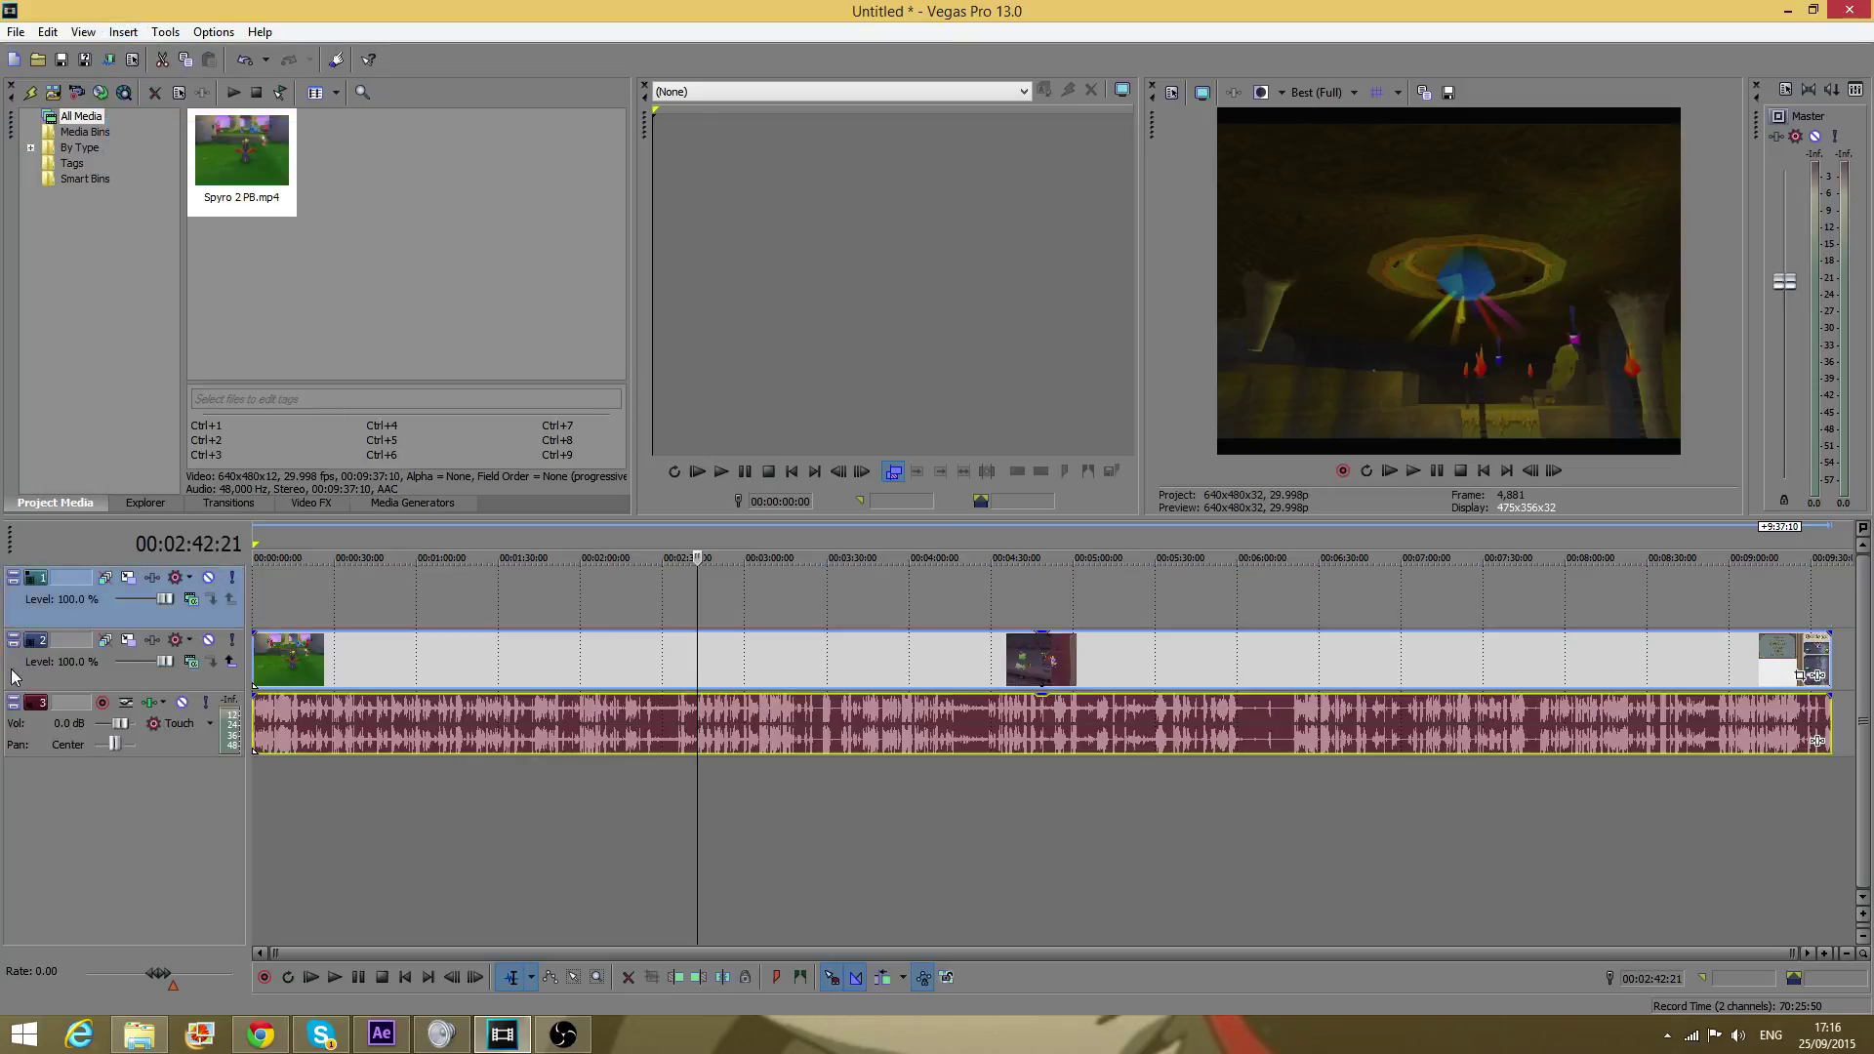
{"action": "left_click", "coordinate": [123, 31]}
{"action": "left_click", "coordinate": [143, 109]}
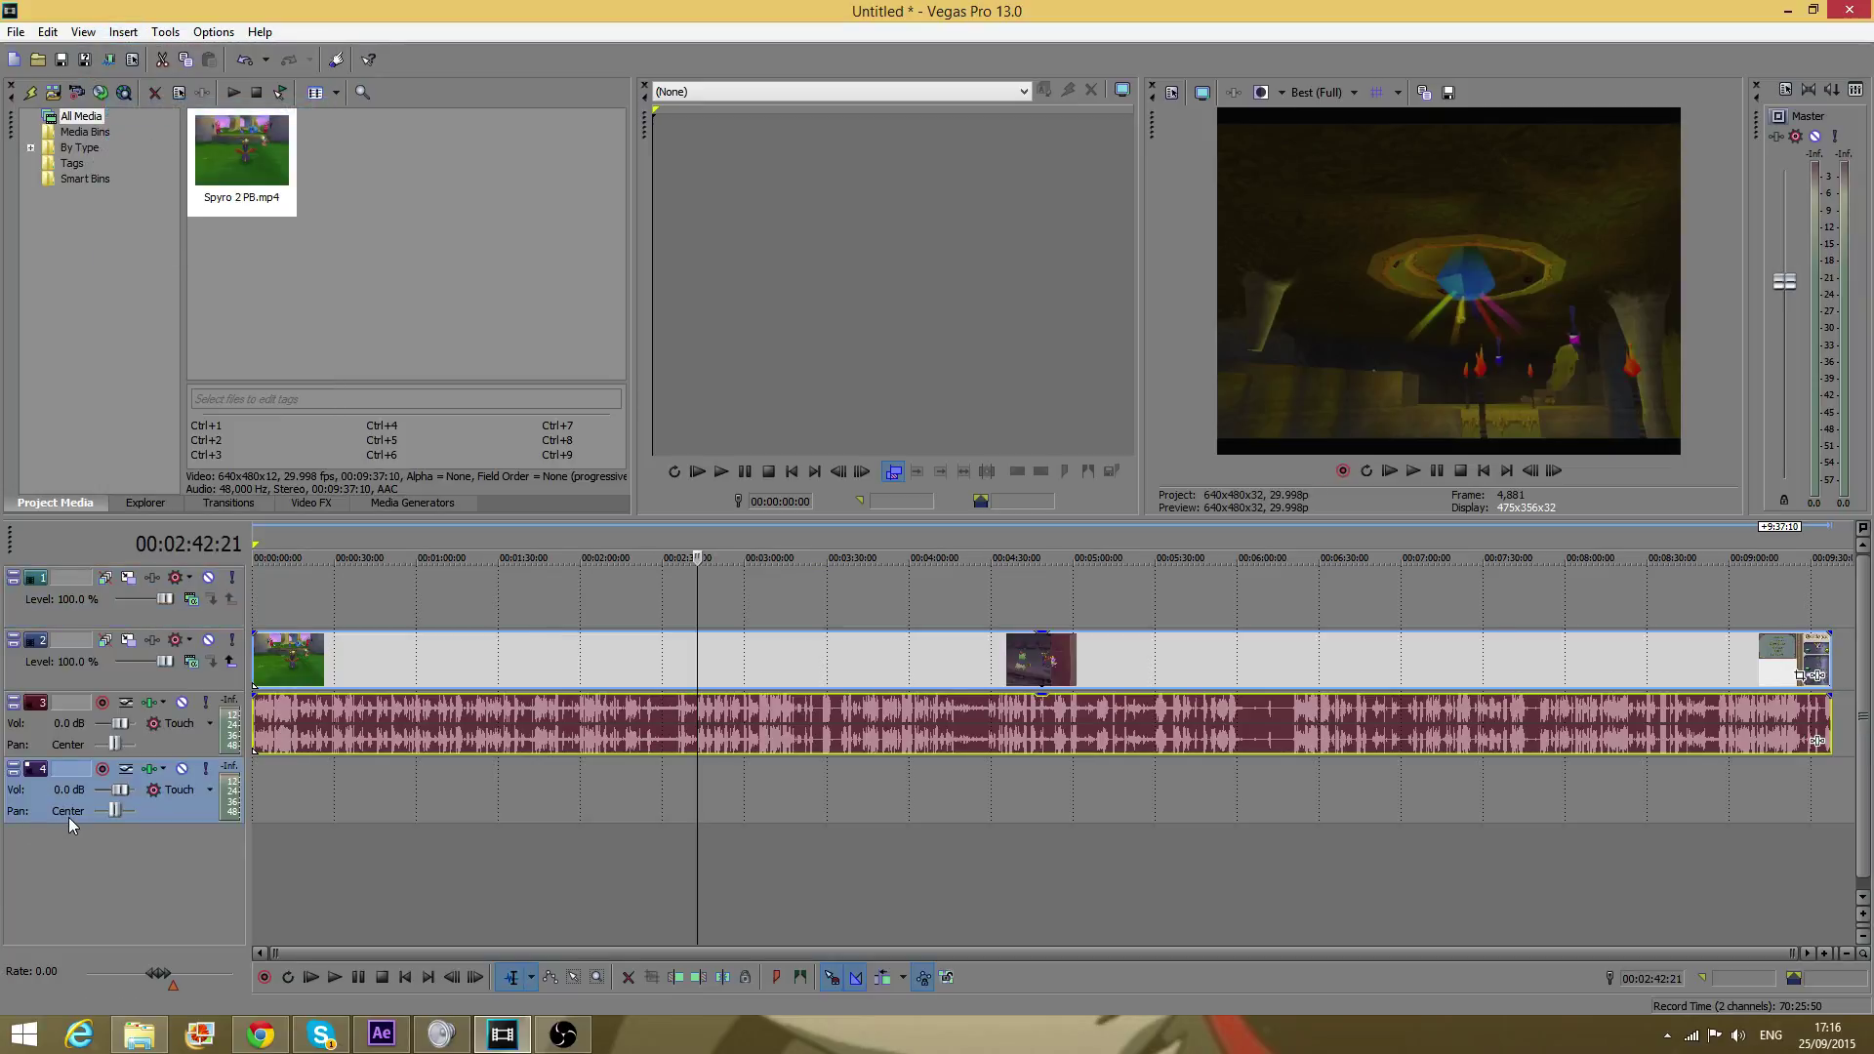
{"action": "right_click", "coordinate": [78, 615]}
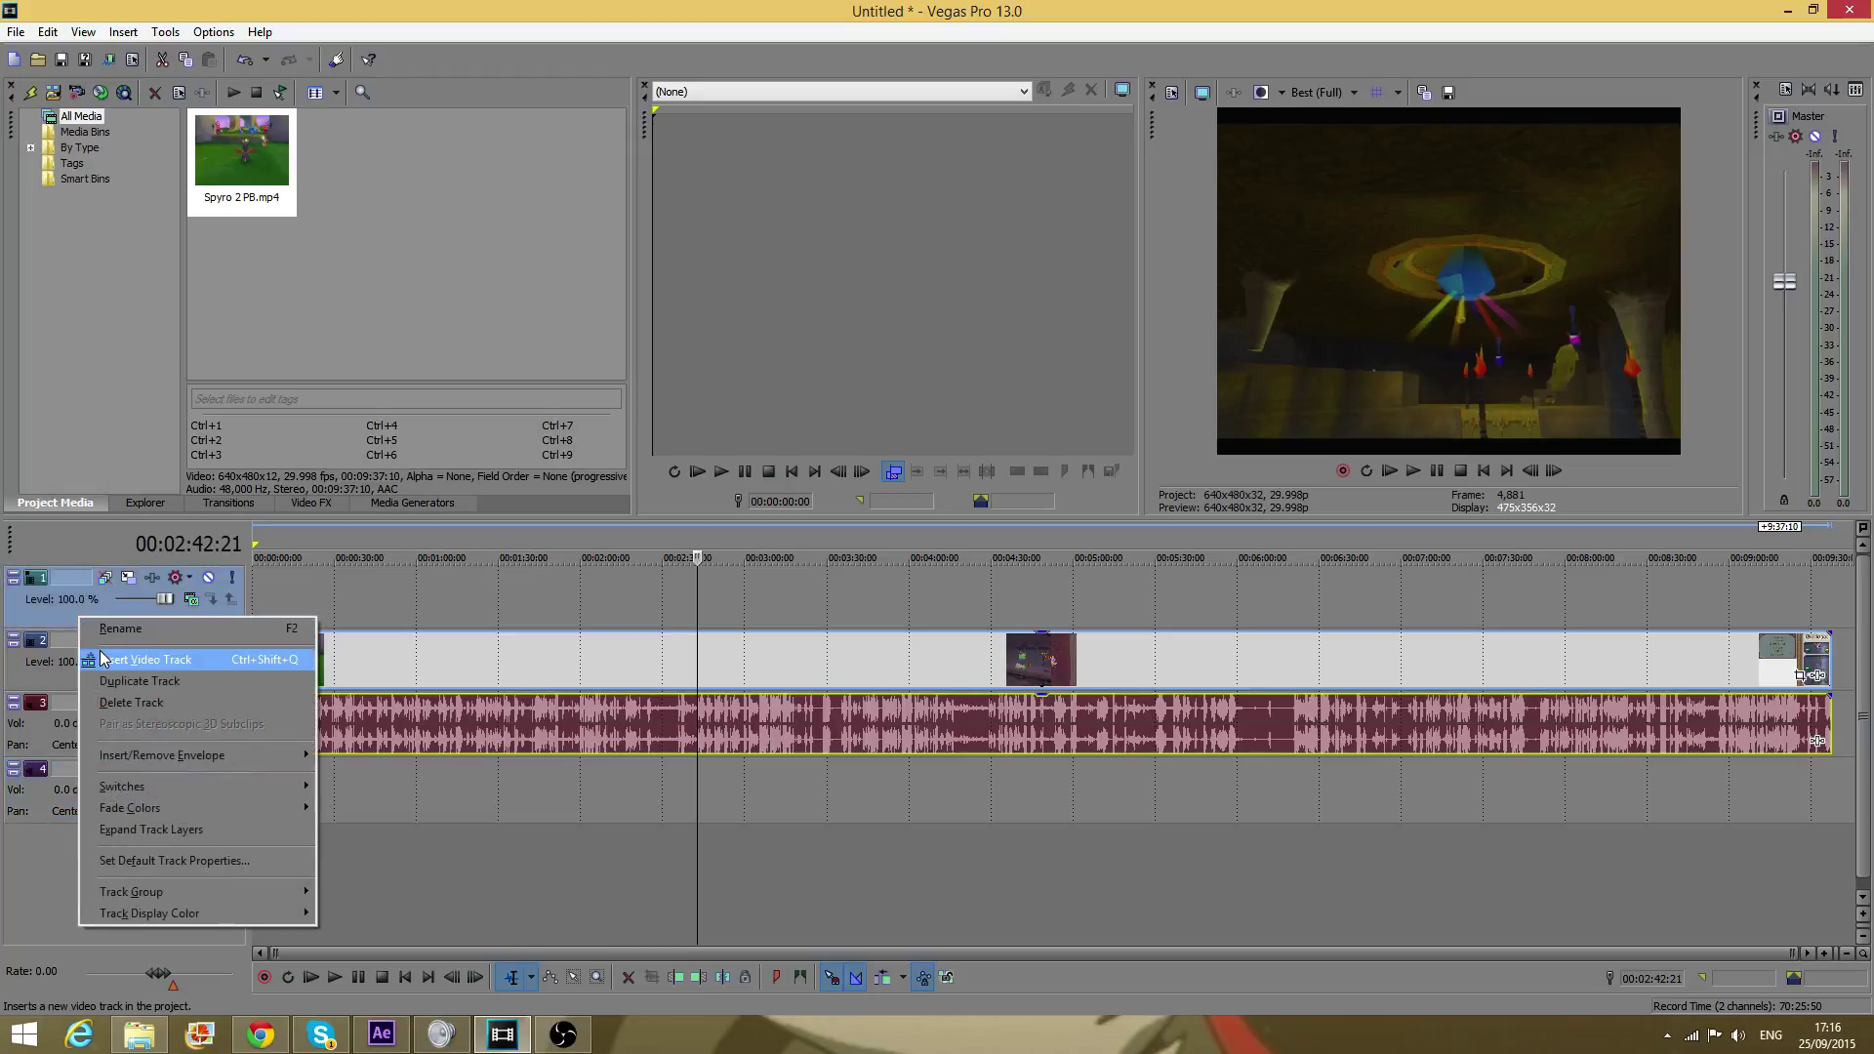
{"action": "left_click", "coordinate": [20, 606]}
{"action": "left_click", "coordinate": [27, 807]}
{"action": "right_click", "coordinate": [26, 806]}
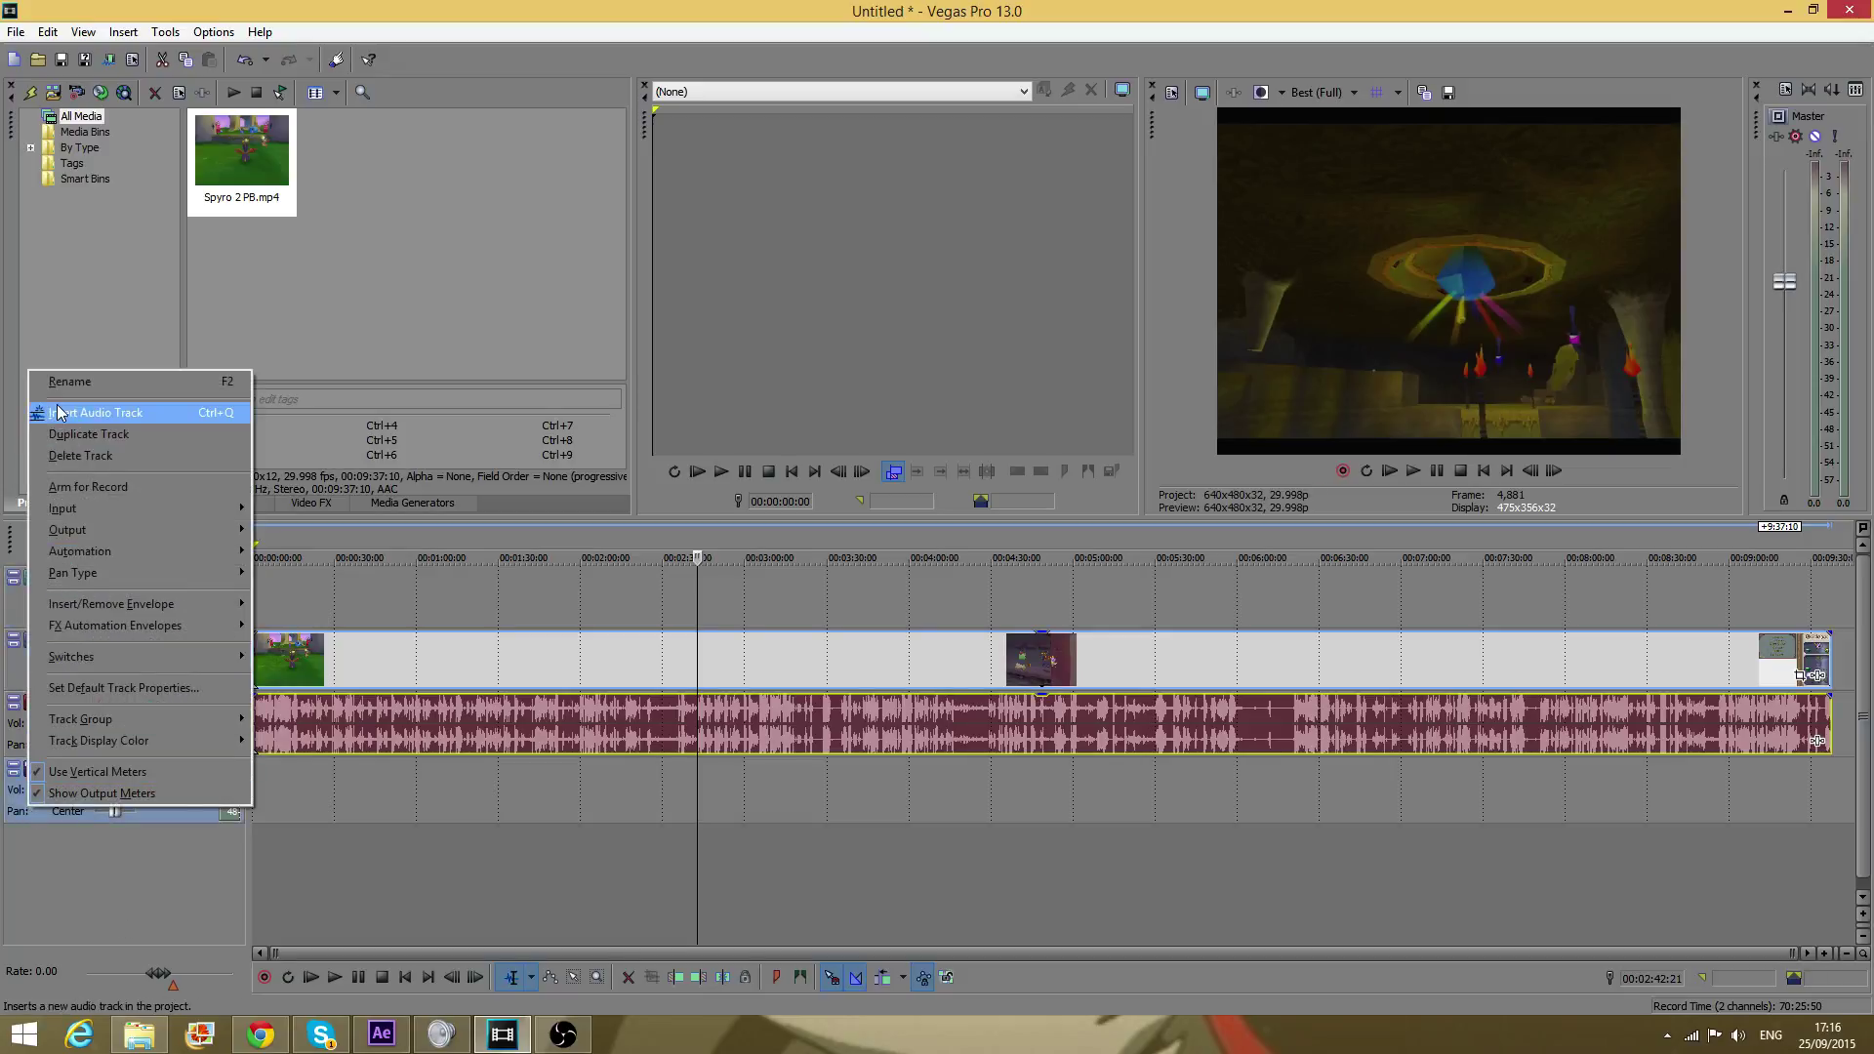
{"action": "left_click", "coordinate": [71, 870]}
Step: Delete the empty video track and the empty audio track
{"action": "left_click", "coordinate": [43, 621]}
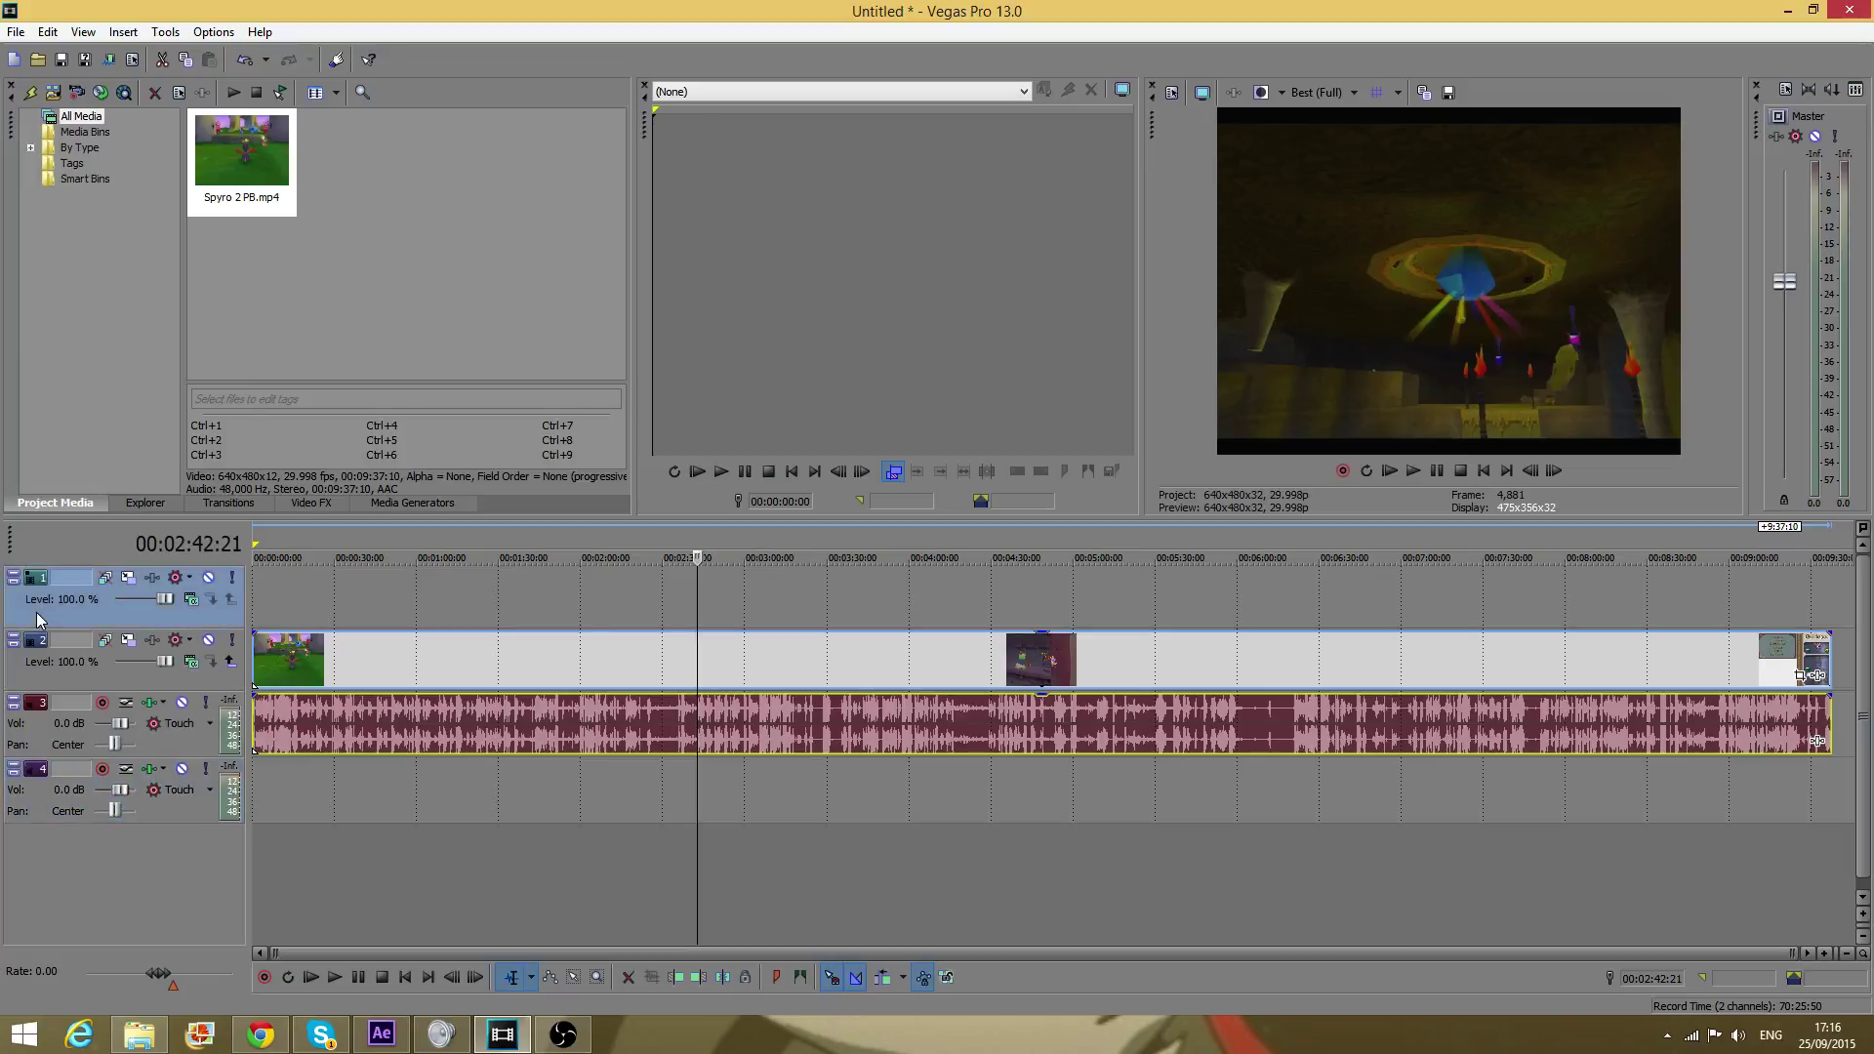
{"action": "key", "text": "Delete"}
{"action": "left_click", "coordinate": [56, 736]}
{"action": "key", "text": "Delete"}
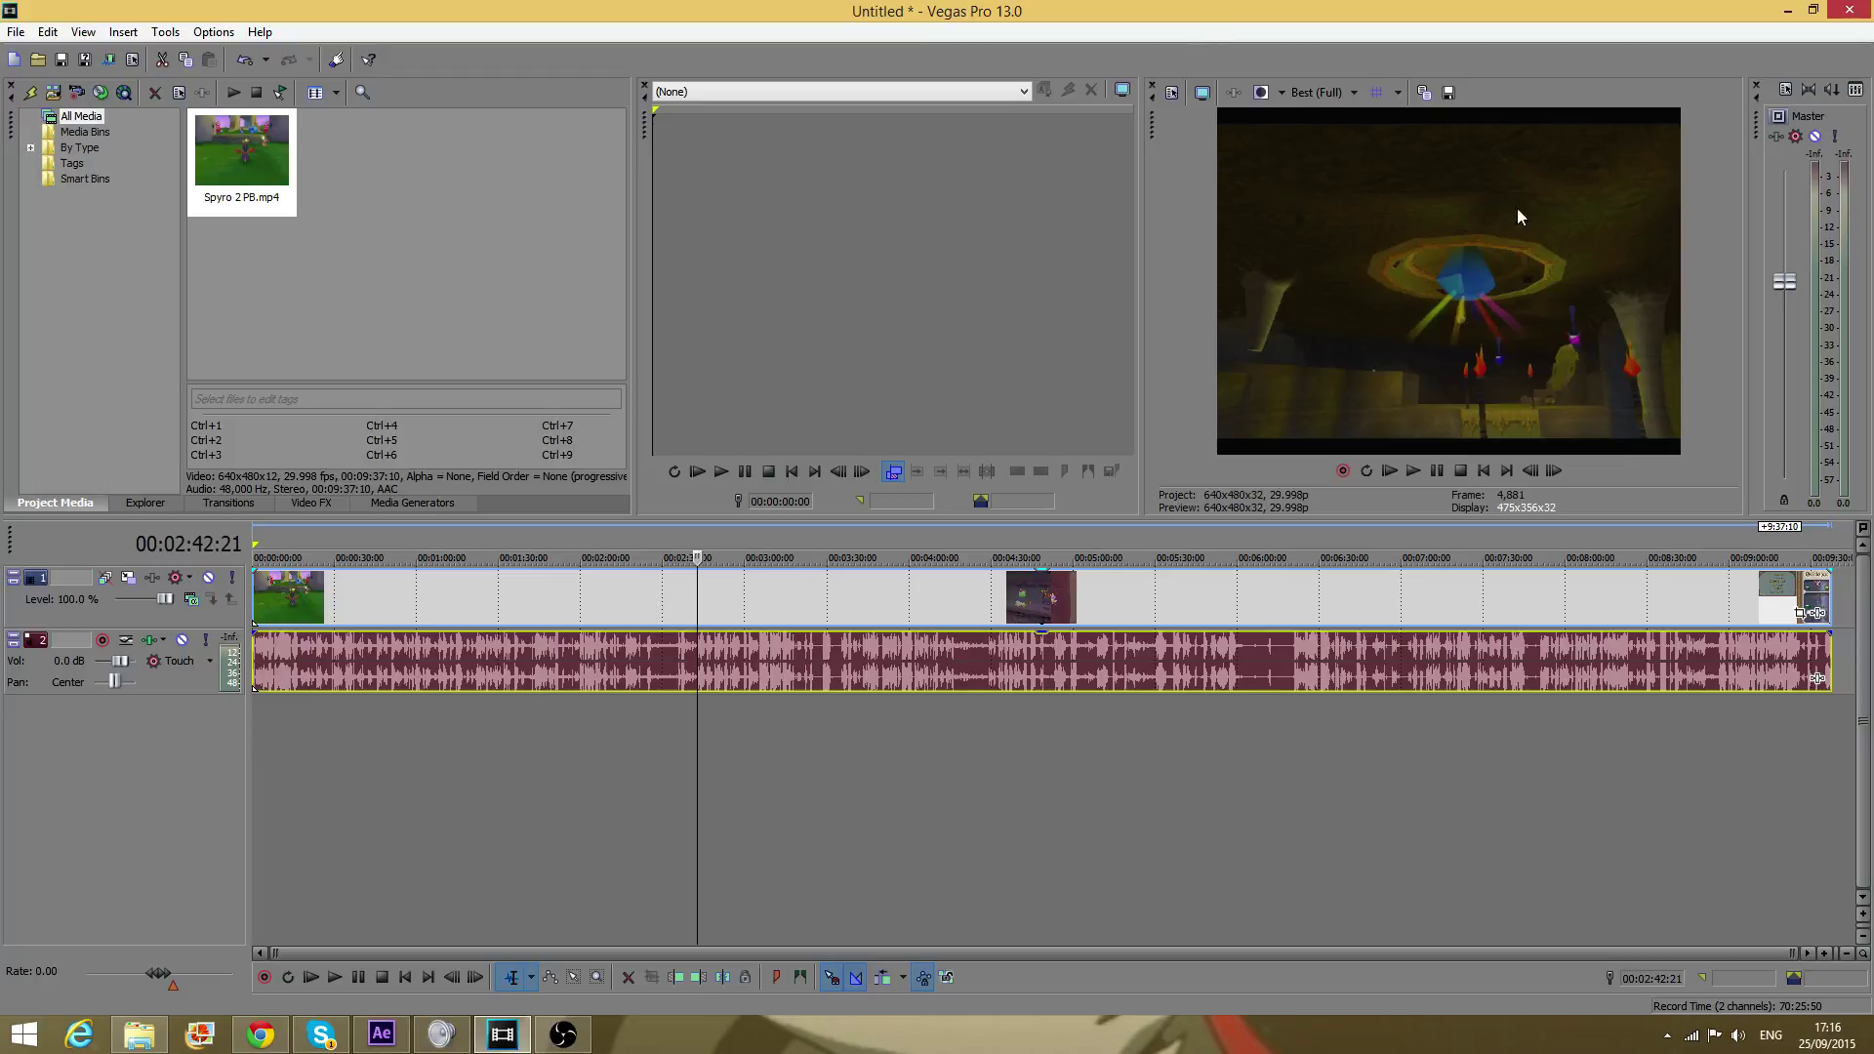
Step: Jump the playhead to the timeline's start and end, and play the clip briefly from the beginning
{"action": "left_click", "coordinate": [895, 652]}
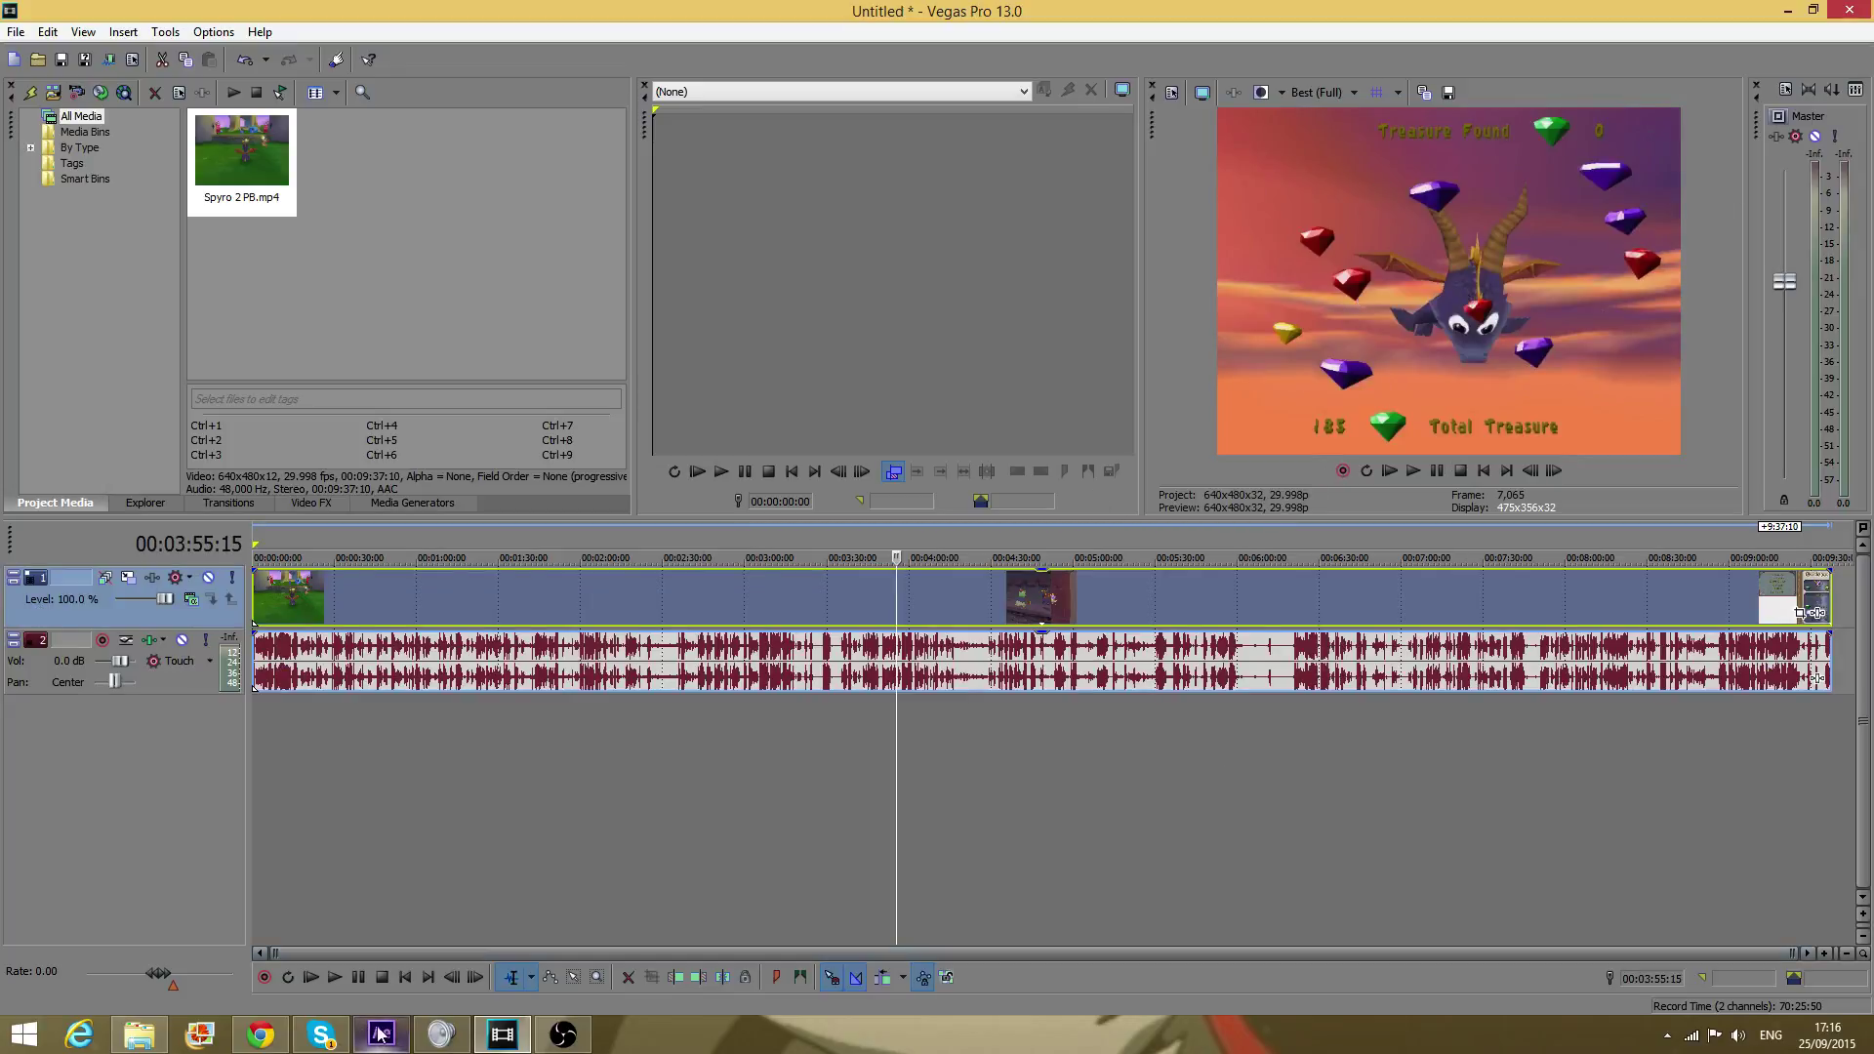
{"action": "mouse_move", "coordinate": [381, 1034]}
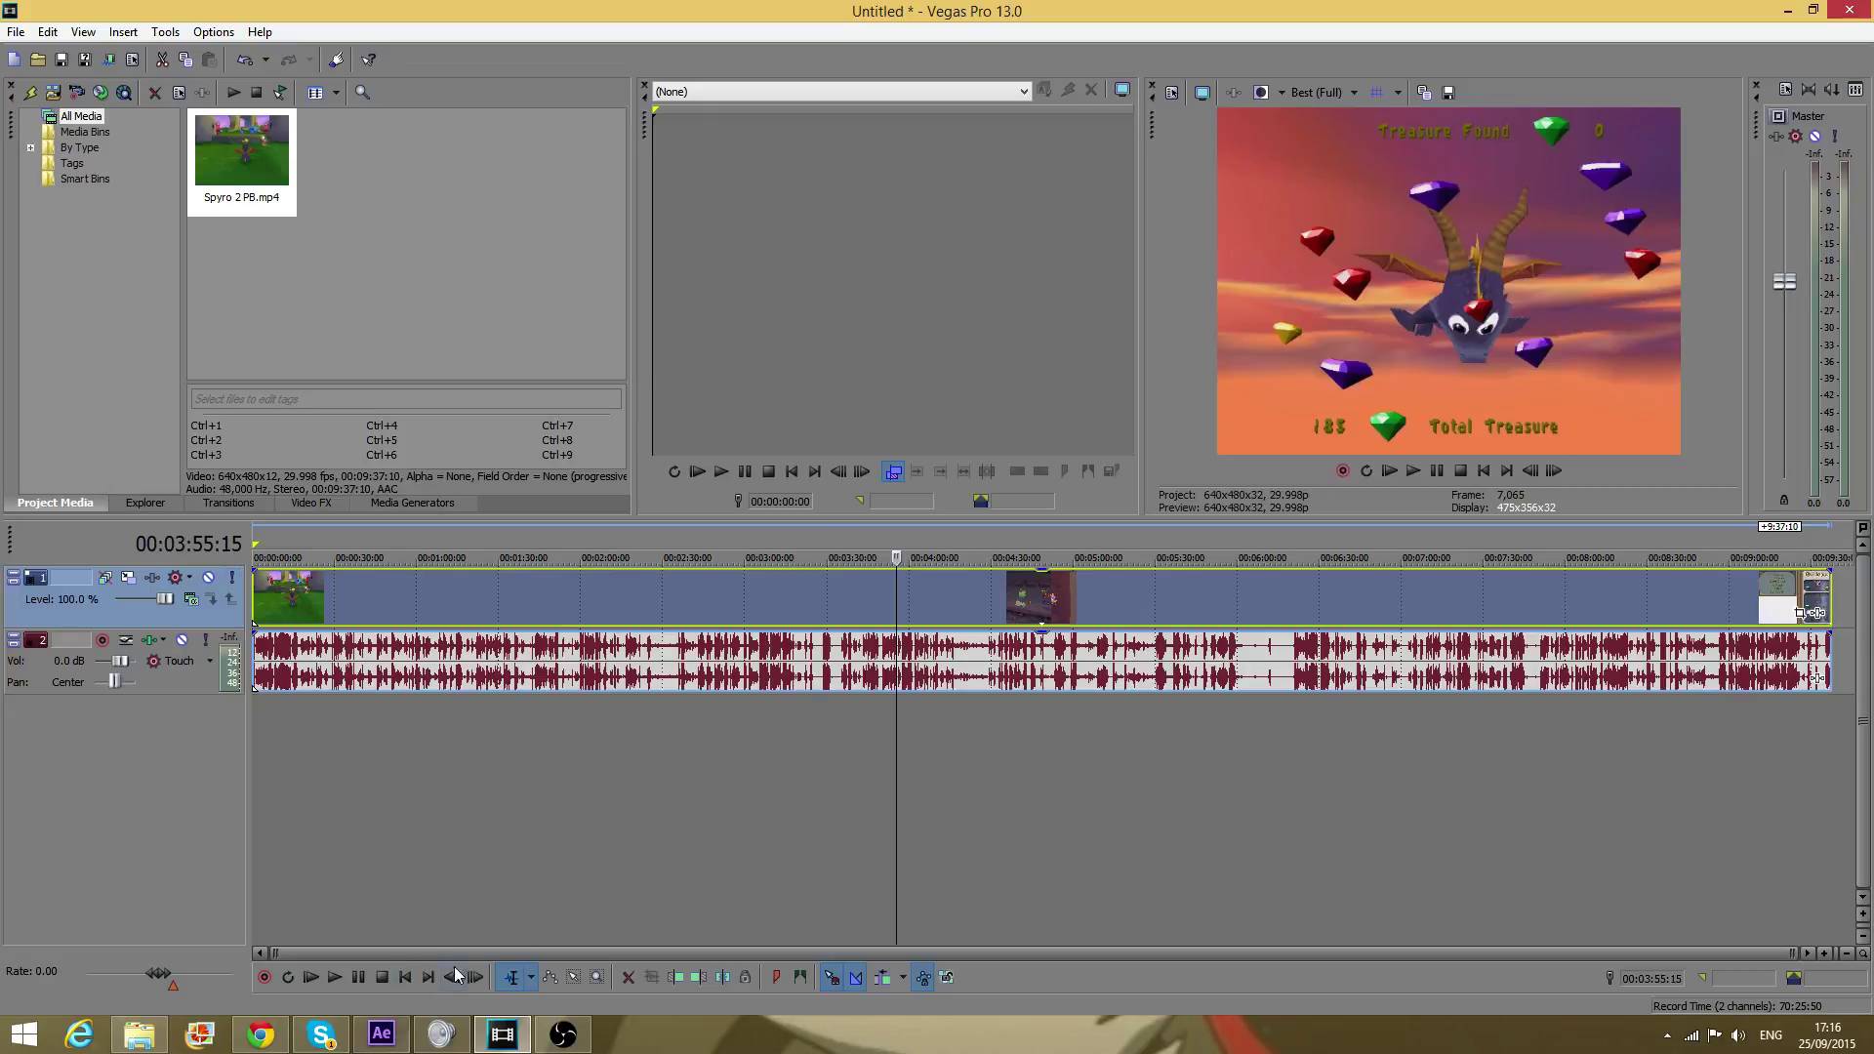
{"action": "left_click", "coordinate": [403, 977]}
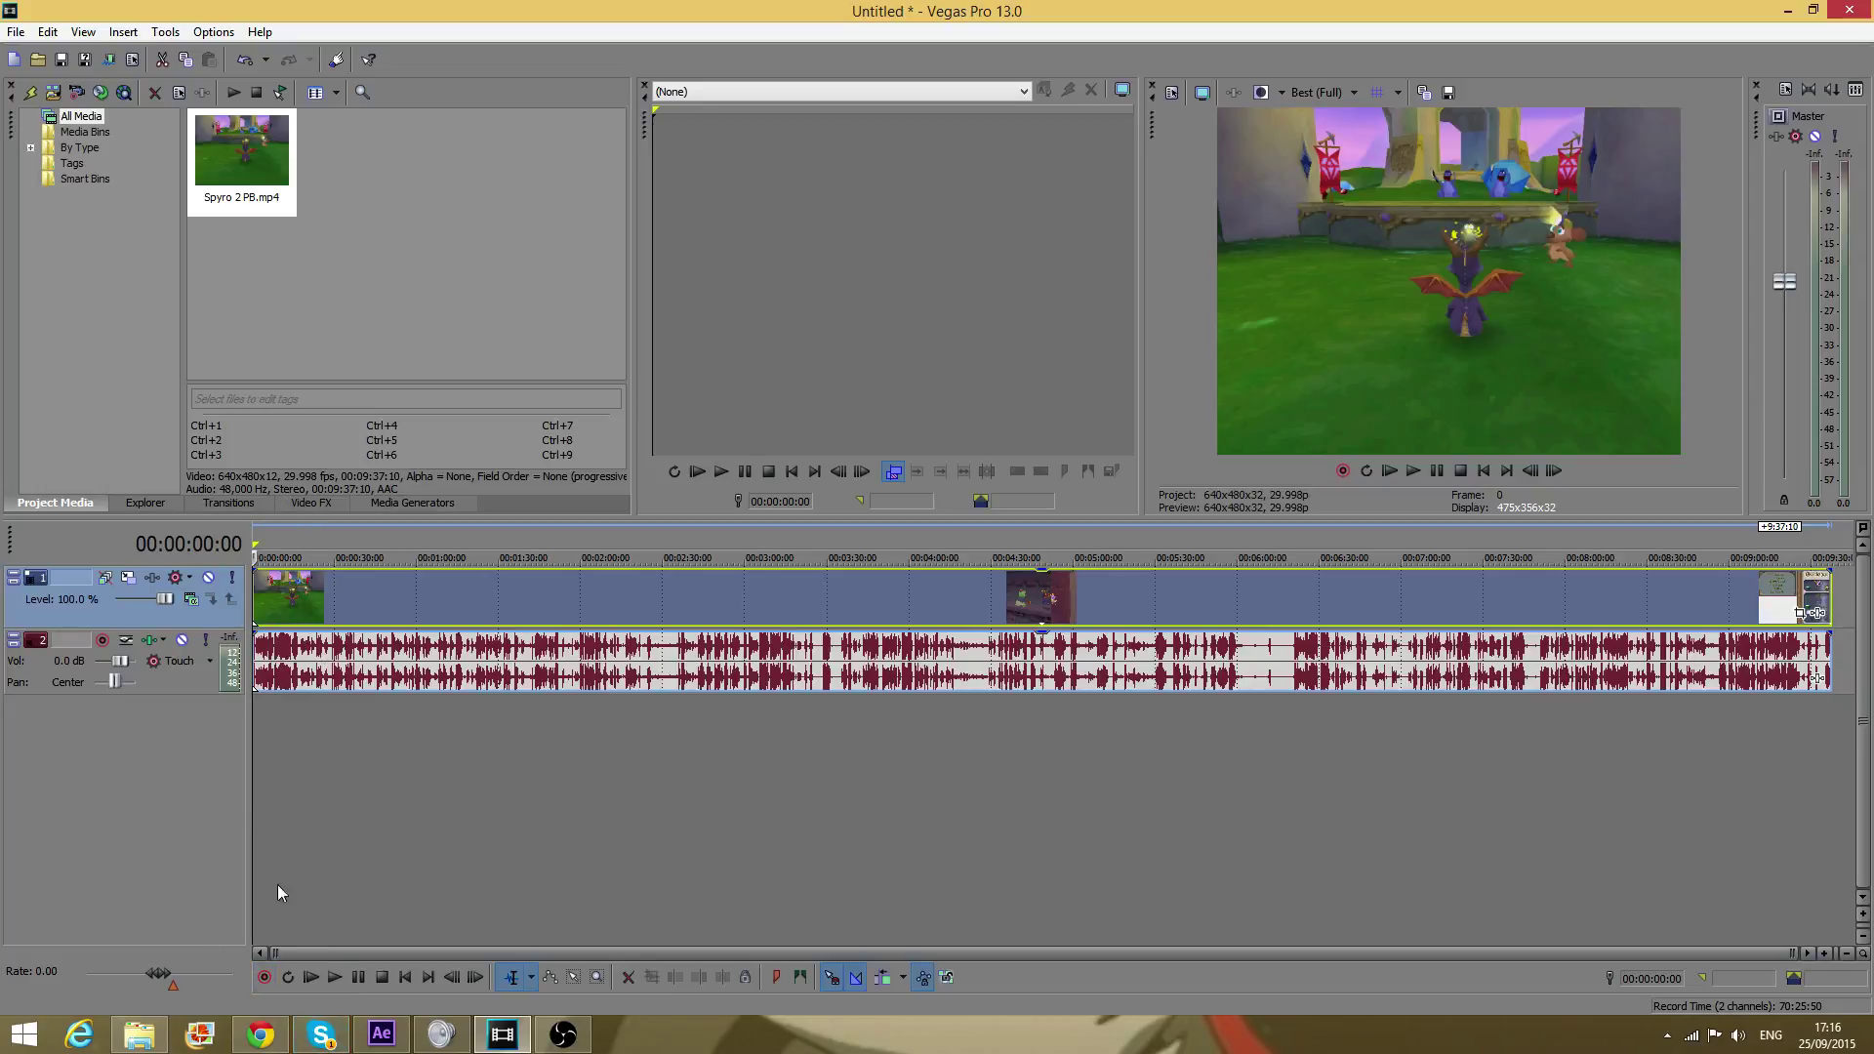
{"action": "left_click", "coordinate": [435, 978]}
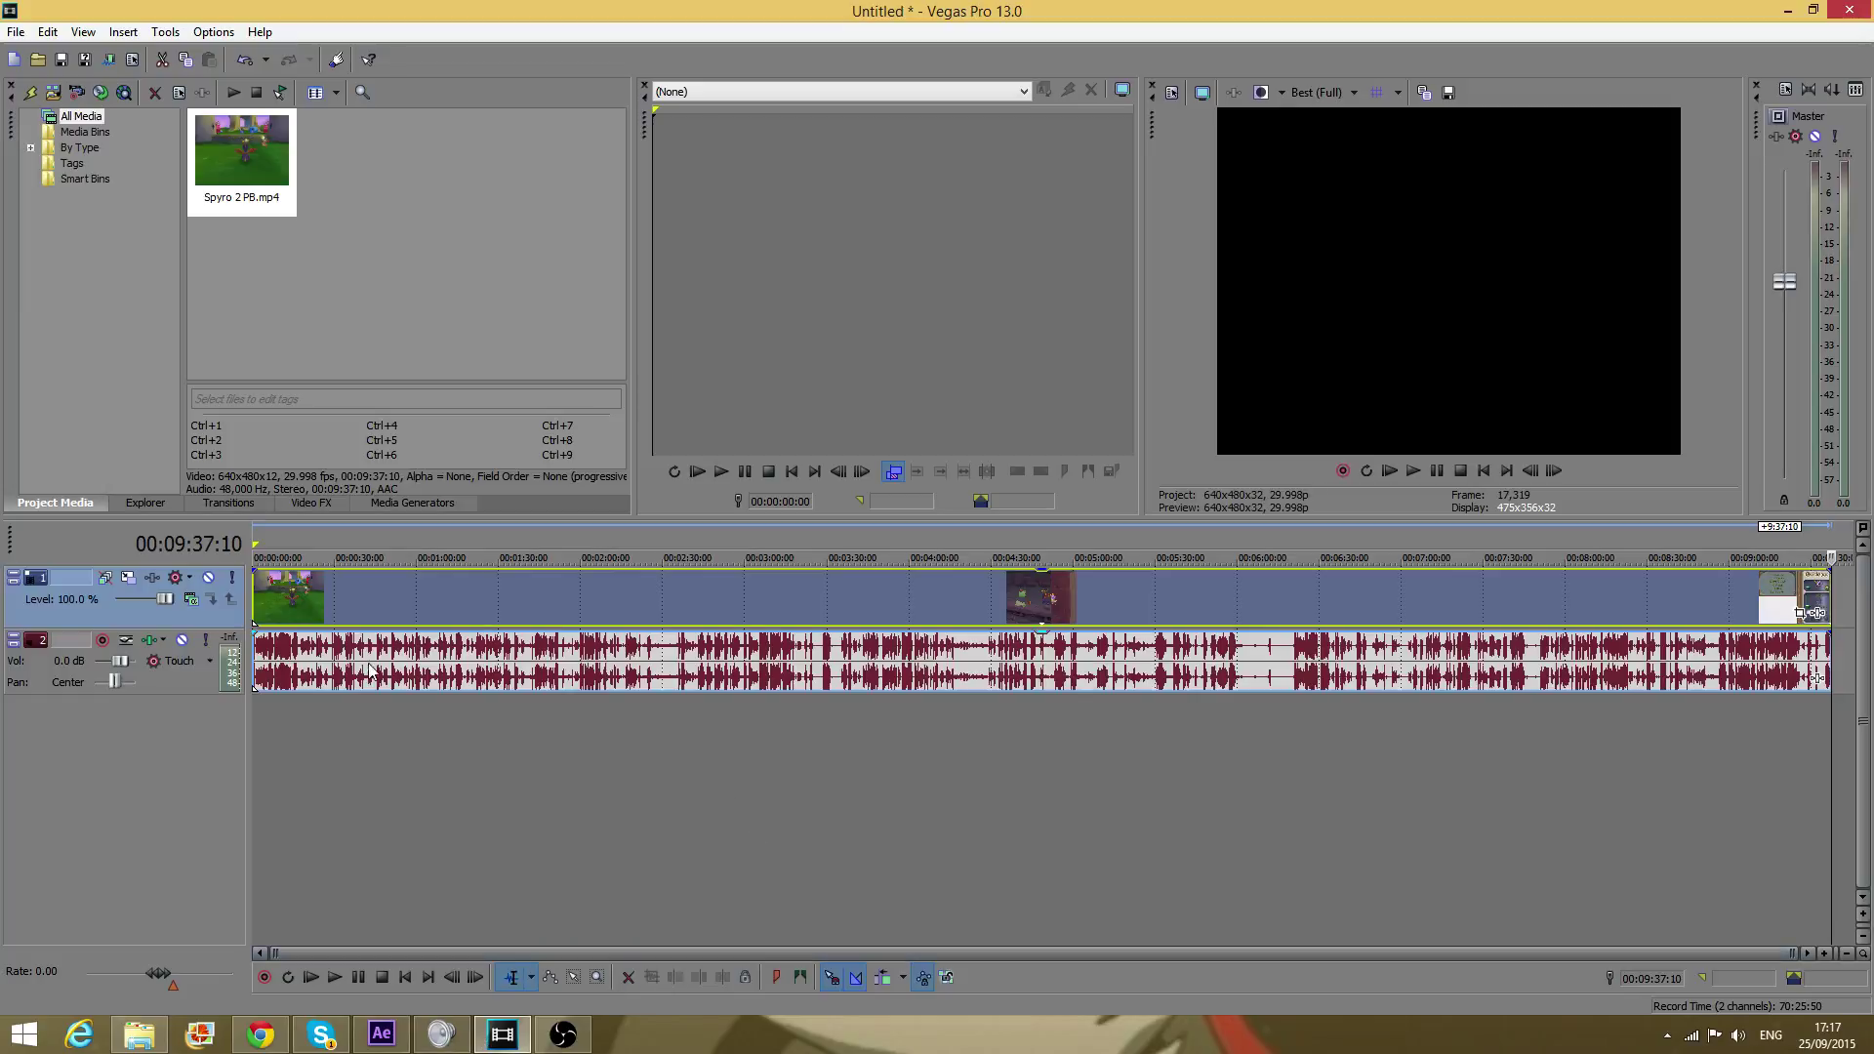
{"action": "left_click", "coordinate": [369, 593]}
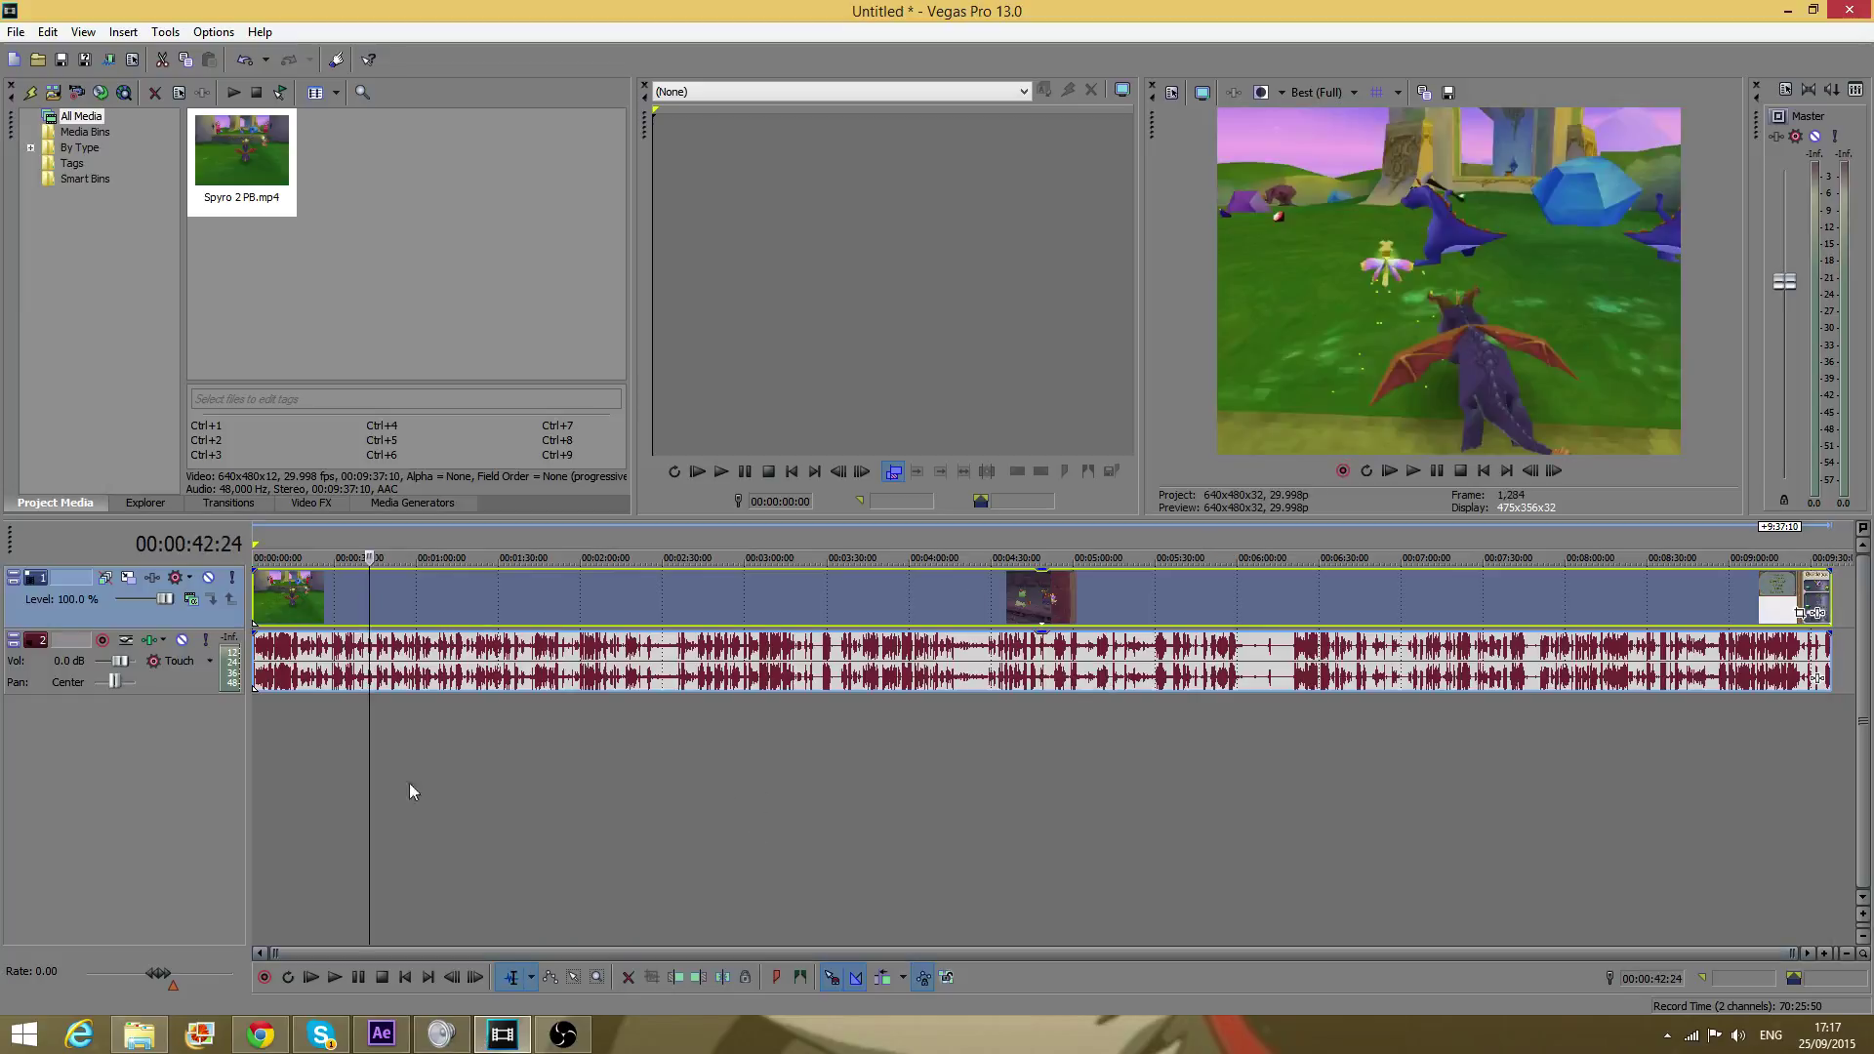
{"action": "left_click", "coordinate": [255, 609]}
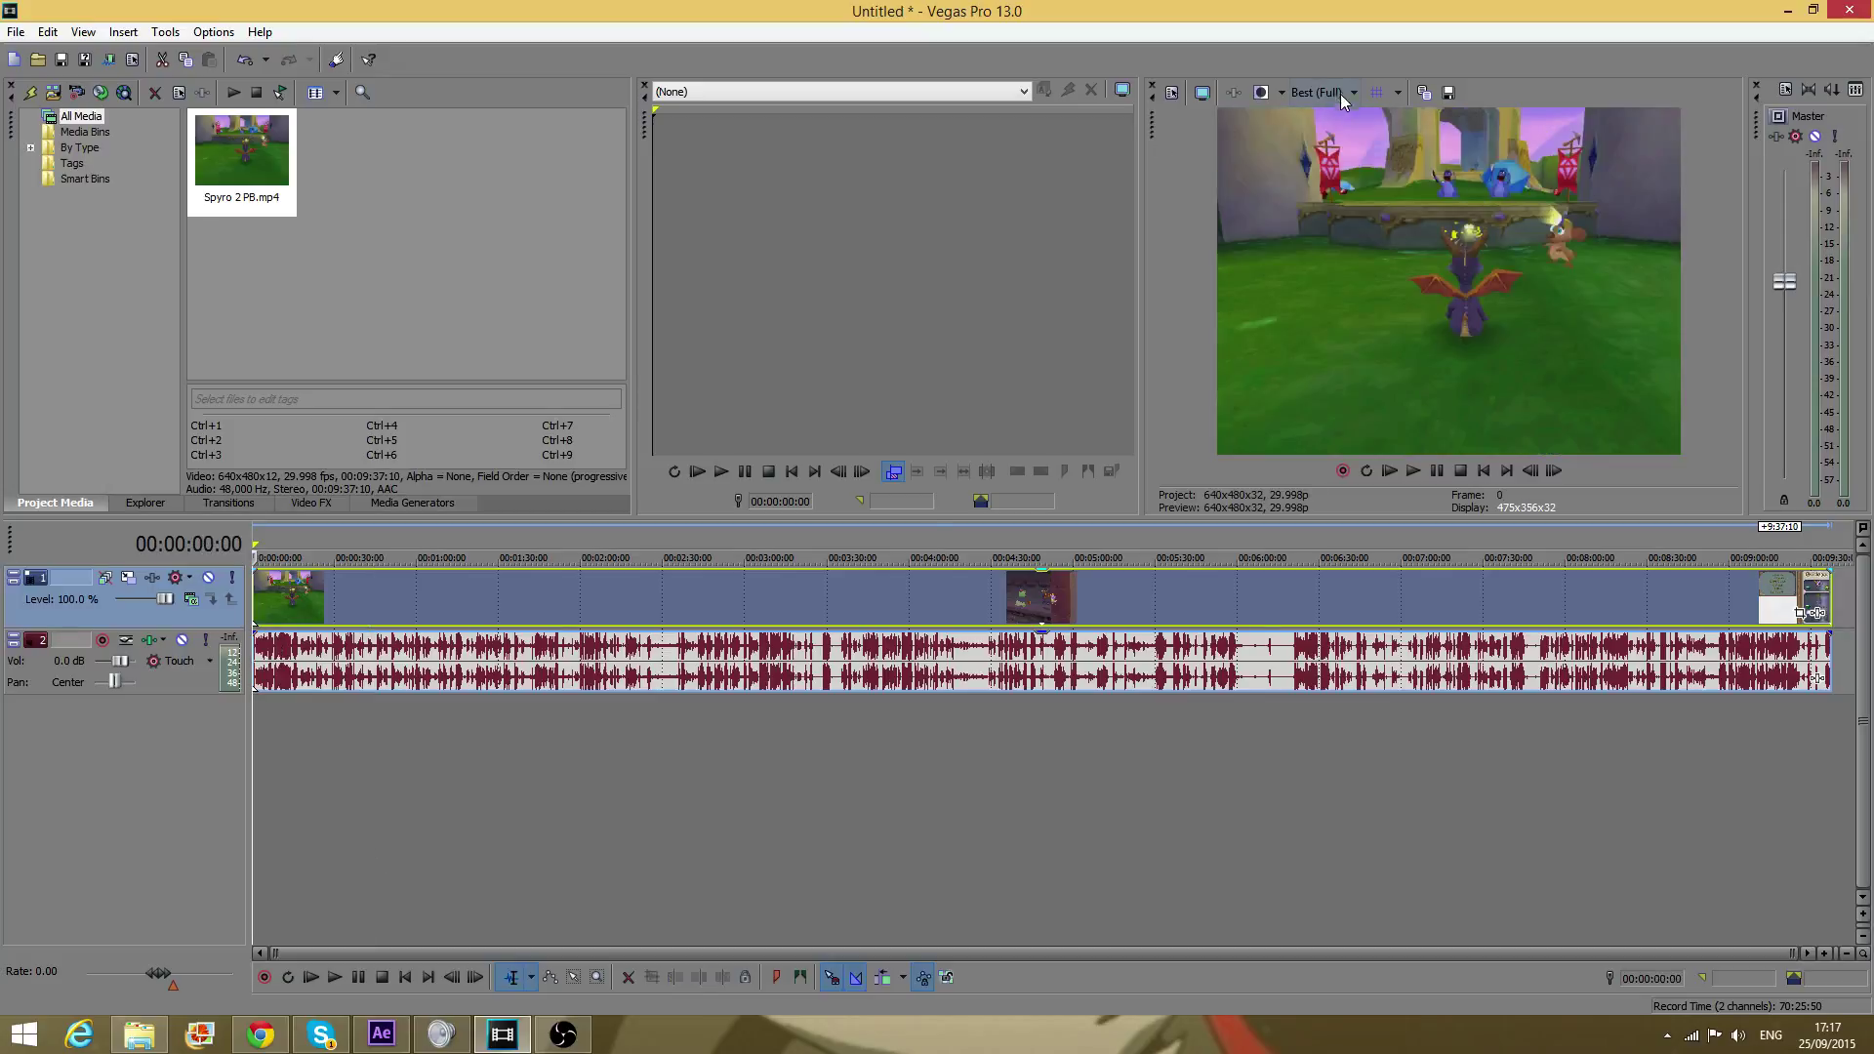
{"action": "left_click", "coordinate": [330, 978]}
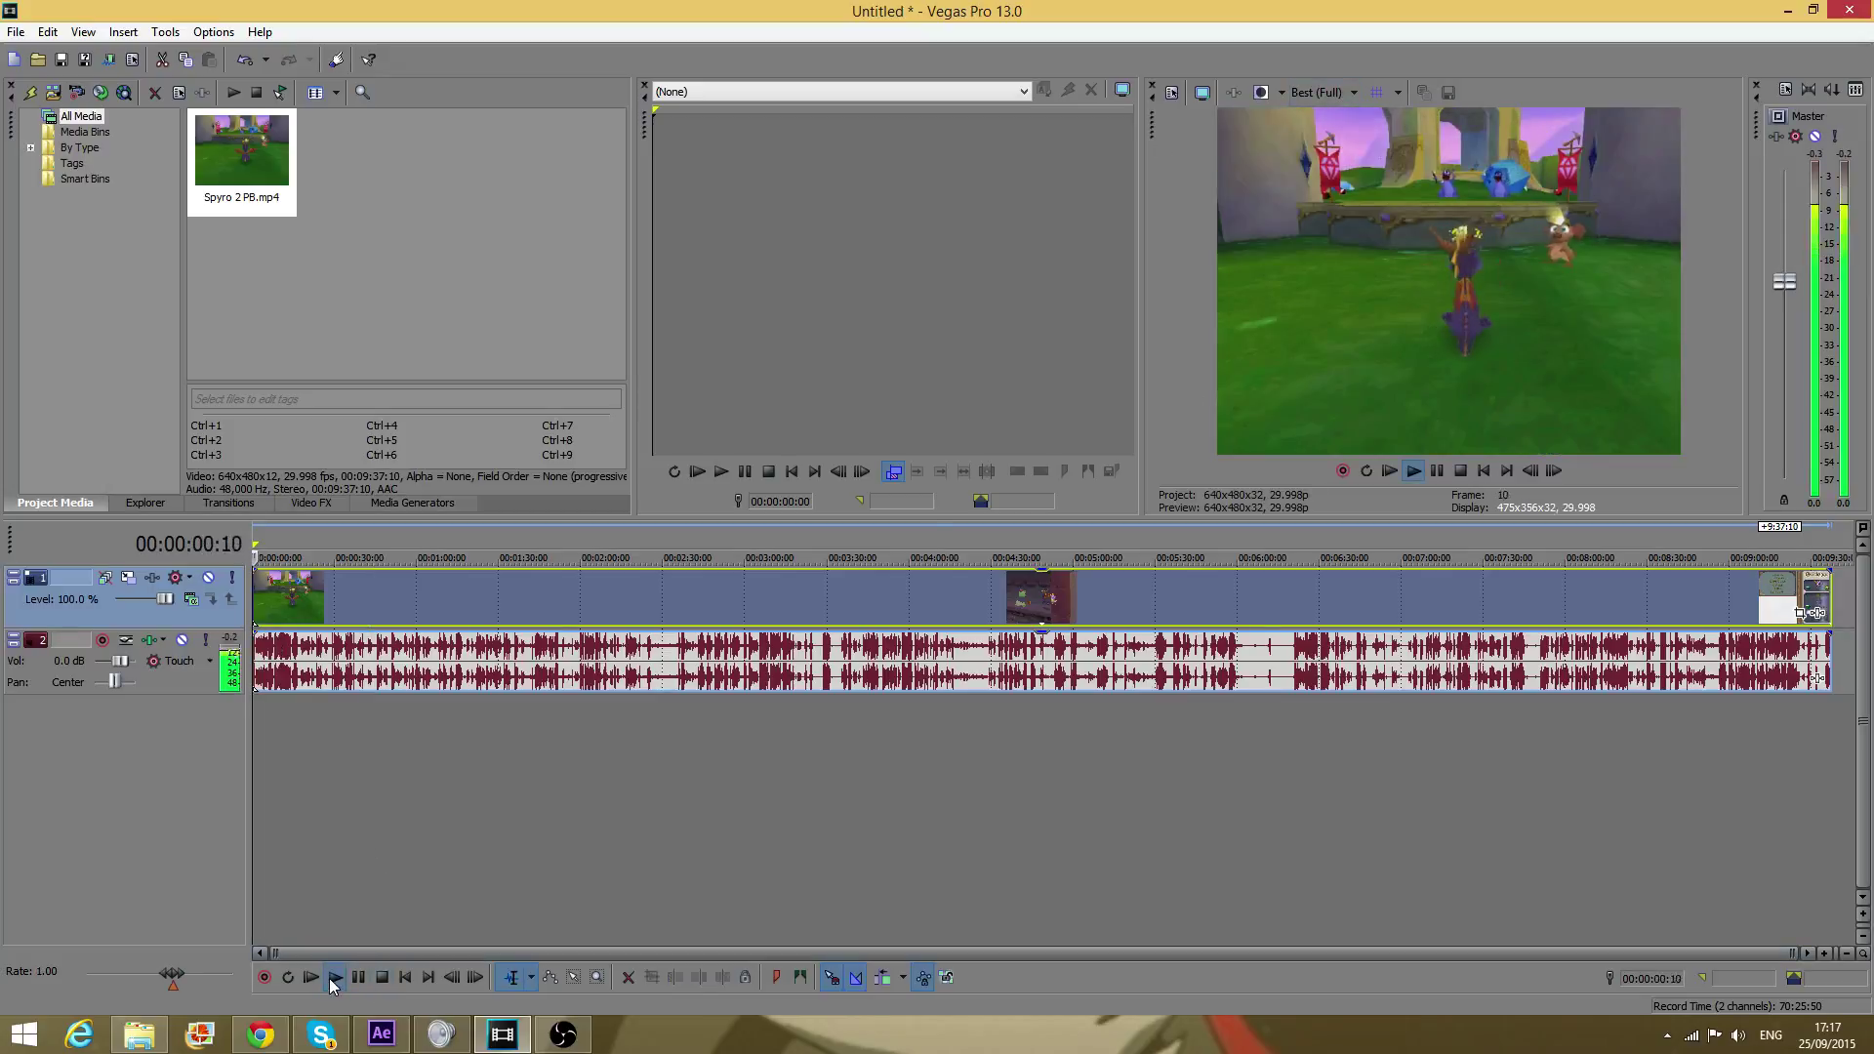
{"action": "left_click", "coordinate": [353, 982]}
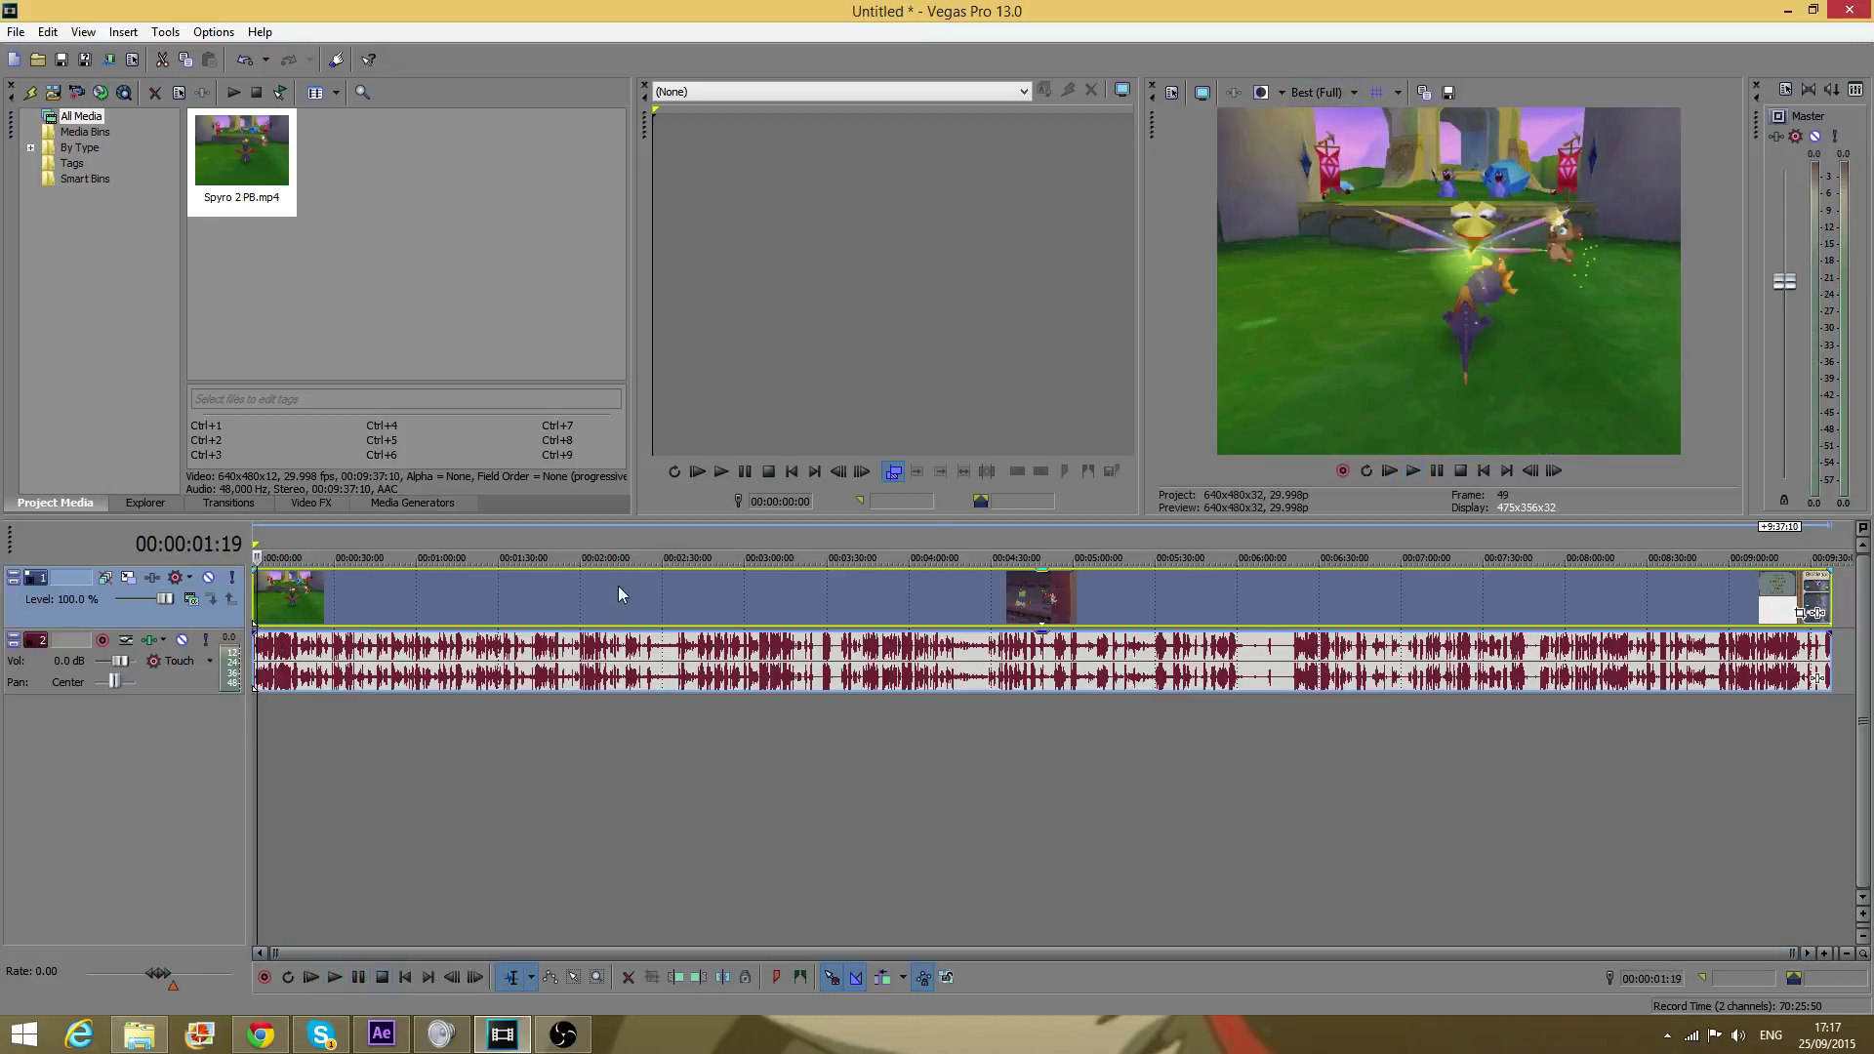
Step: Lower the audio track's volume to -Inf and play back the clip to check it
{"action": "left_click_drag", "start_coordinate": [125, 658], "coordinate": [82, 650]}
{"action": "left_click", "coordinate": [330, 976]}
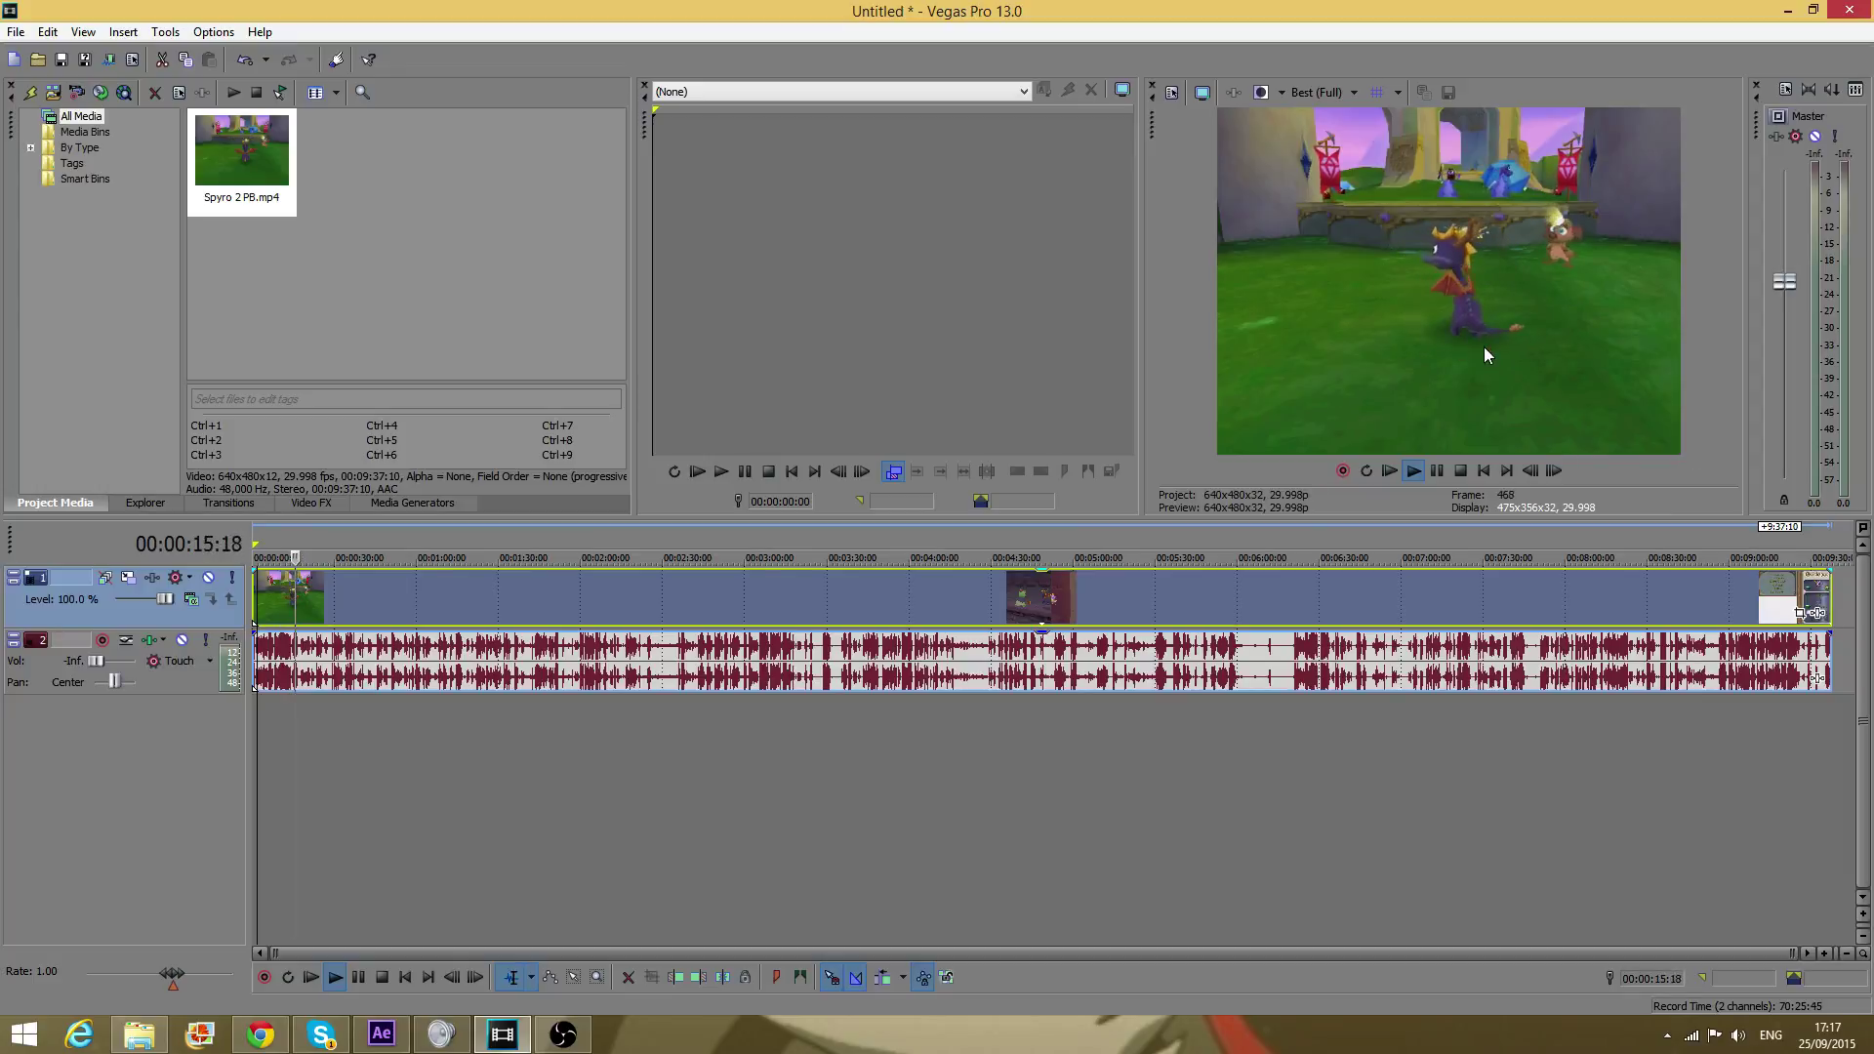
{"action": "left_click", "coordinate": [390, 976]}
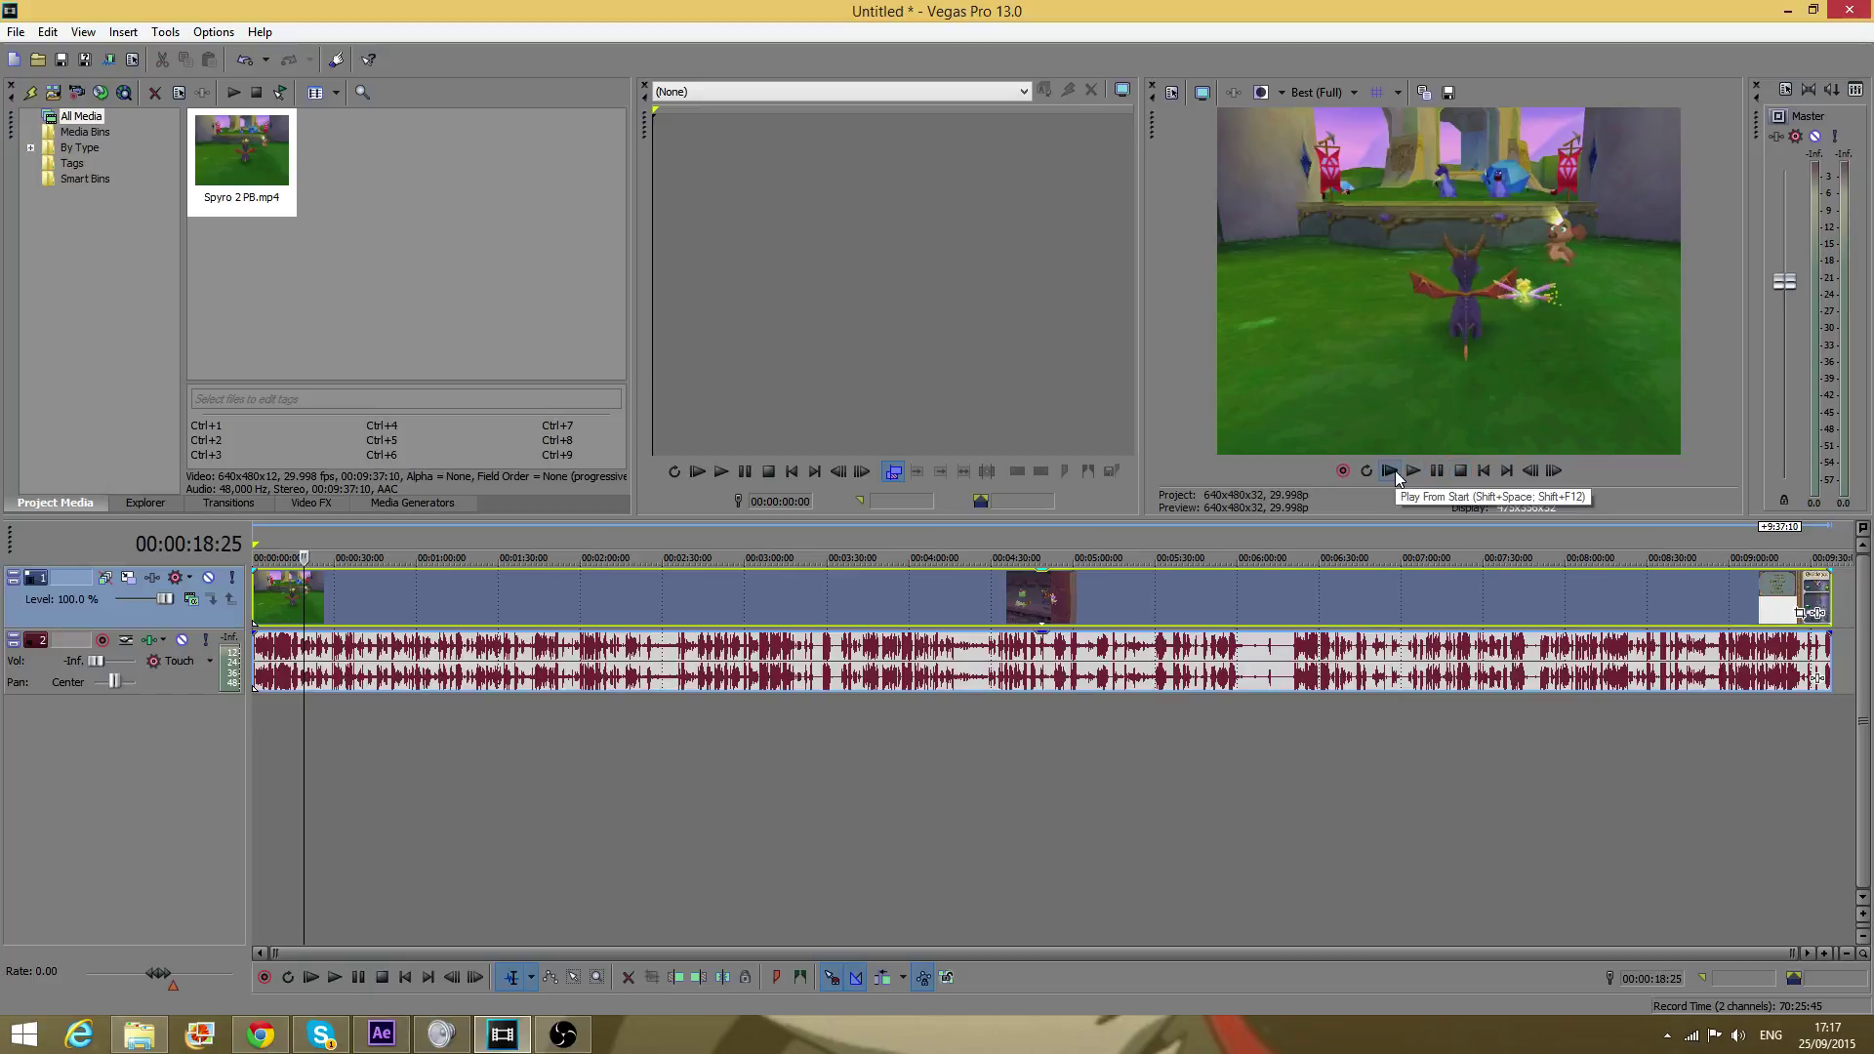
{"action": "left_click", "coordinate": [1485, 471]}
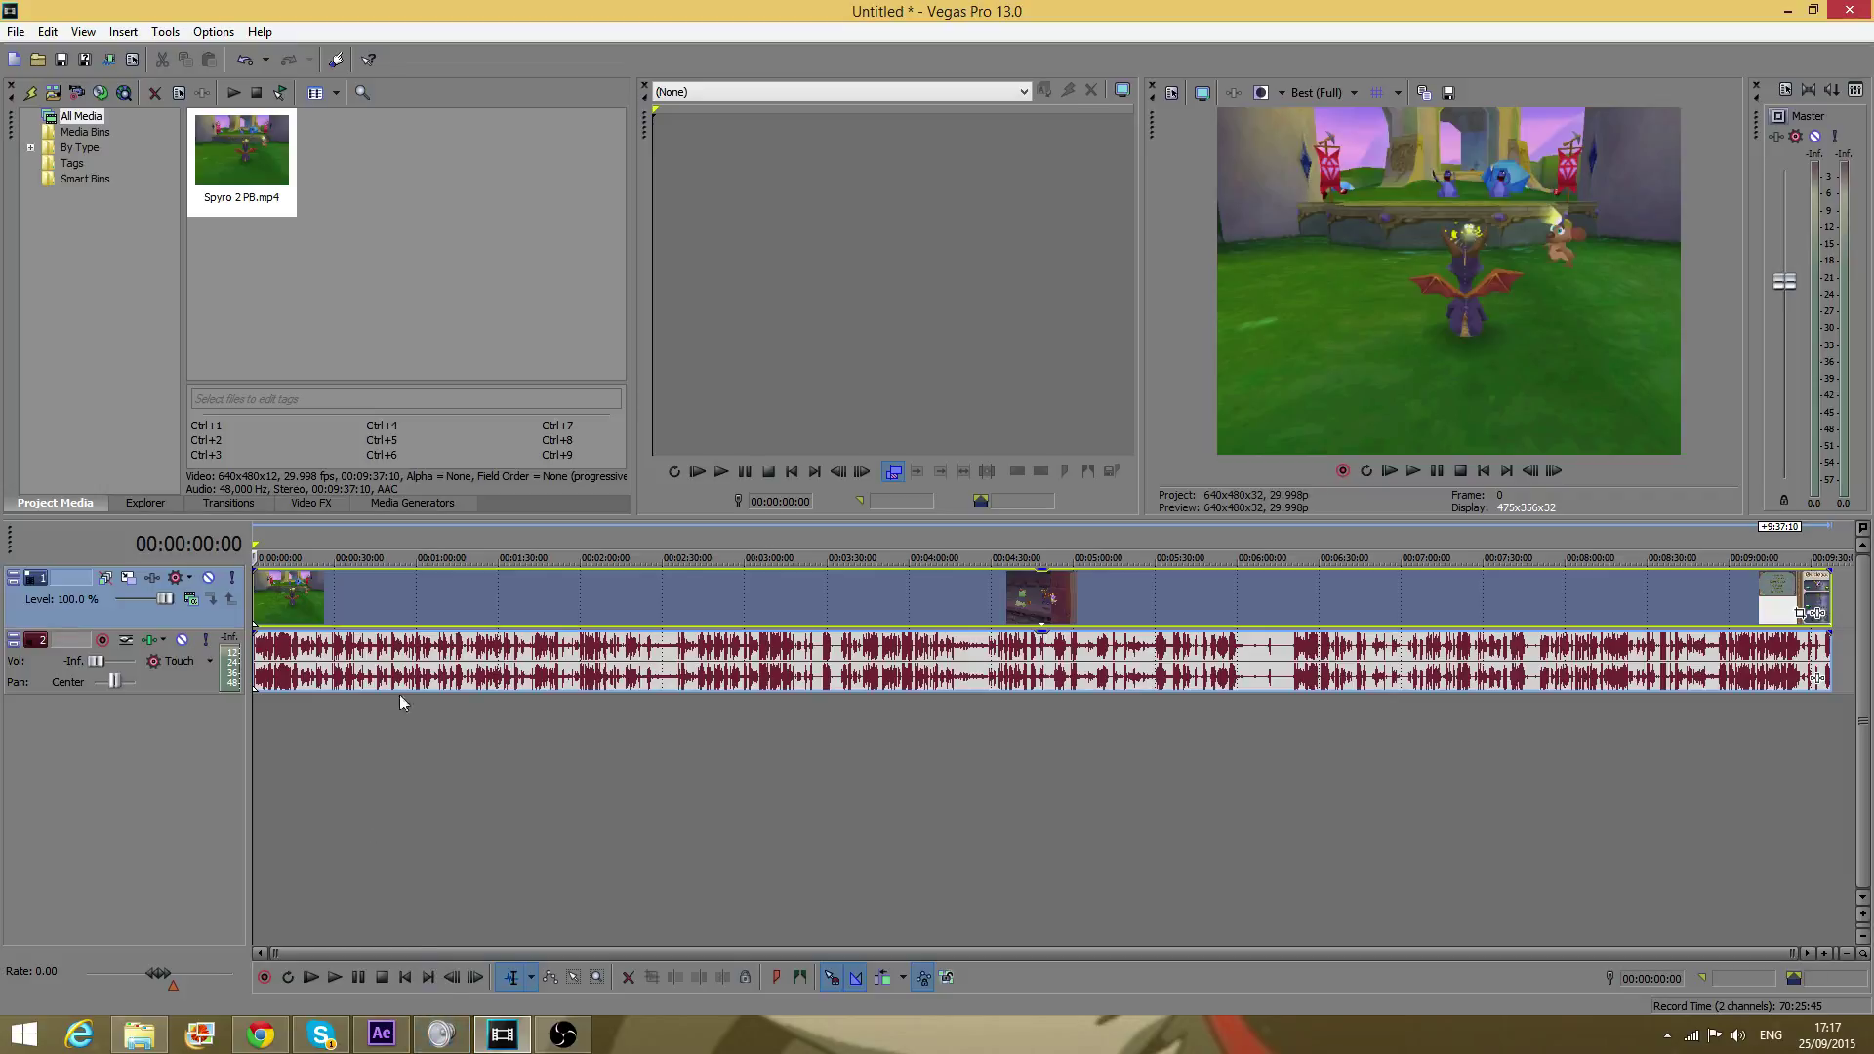
{"action": "left_click", "coordinate": [439, 608]}
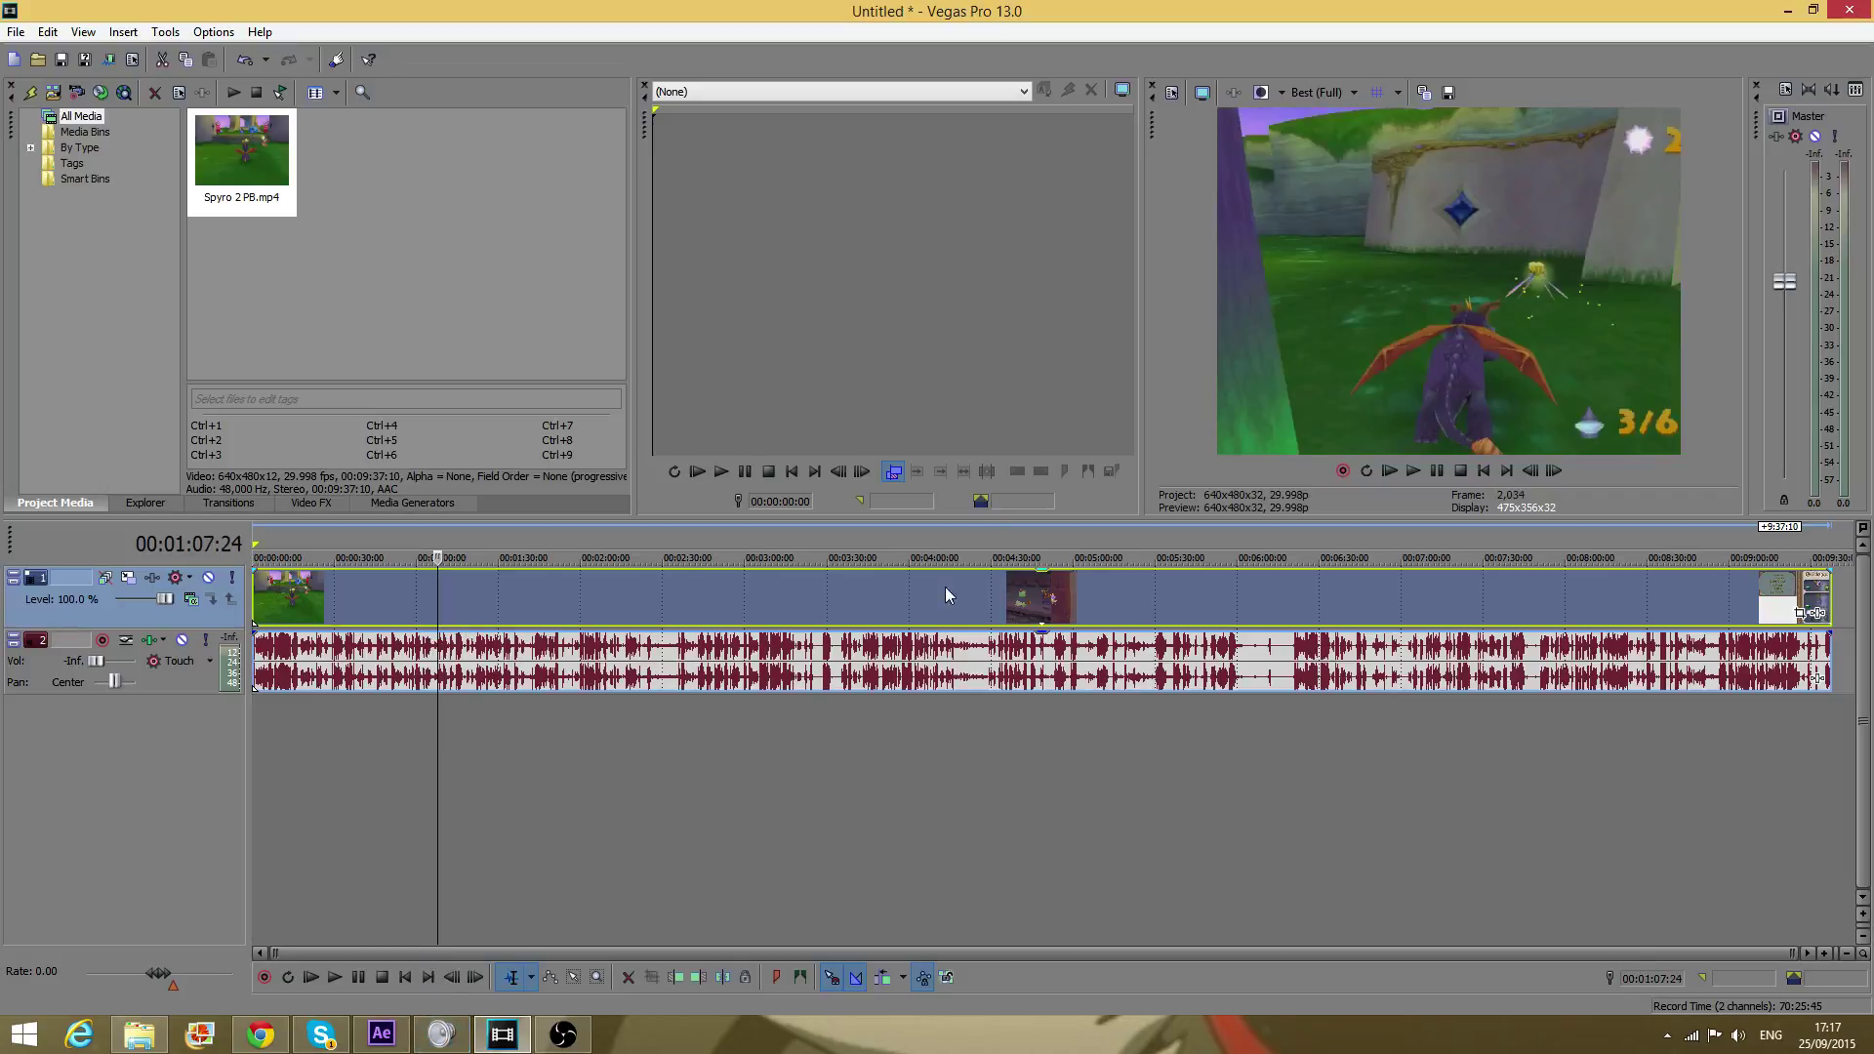
Step: Place the playhead at about 00:03:51, open the Render As settings and expand the Windows Media Video V11 (*.wmv) templates
{"action": "left_click", "coordinate": [887, 607]}
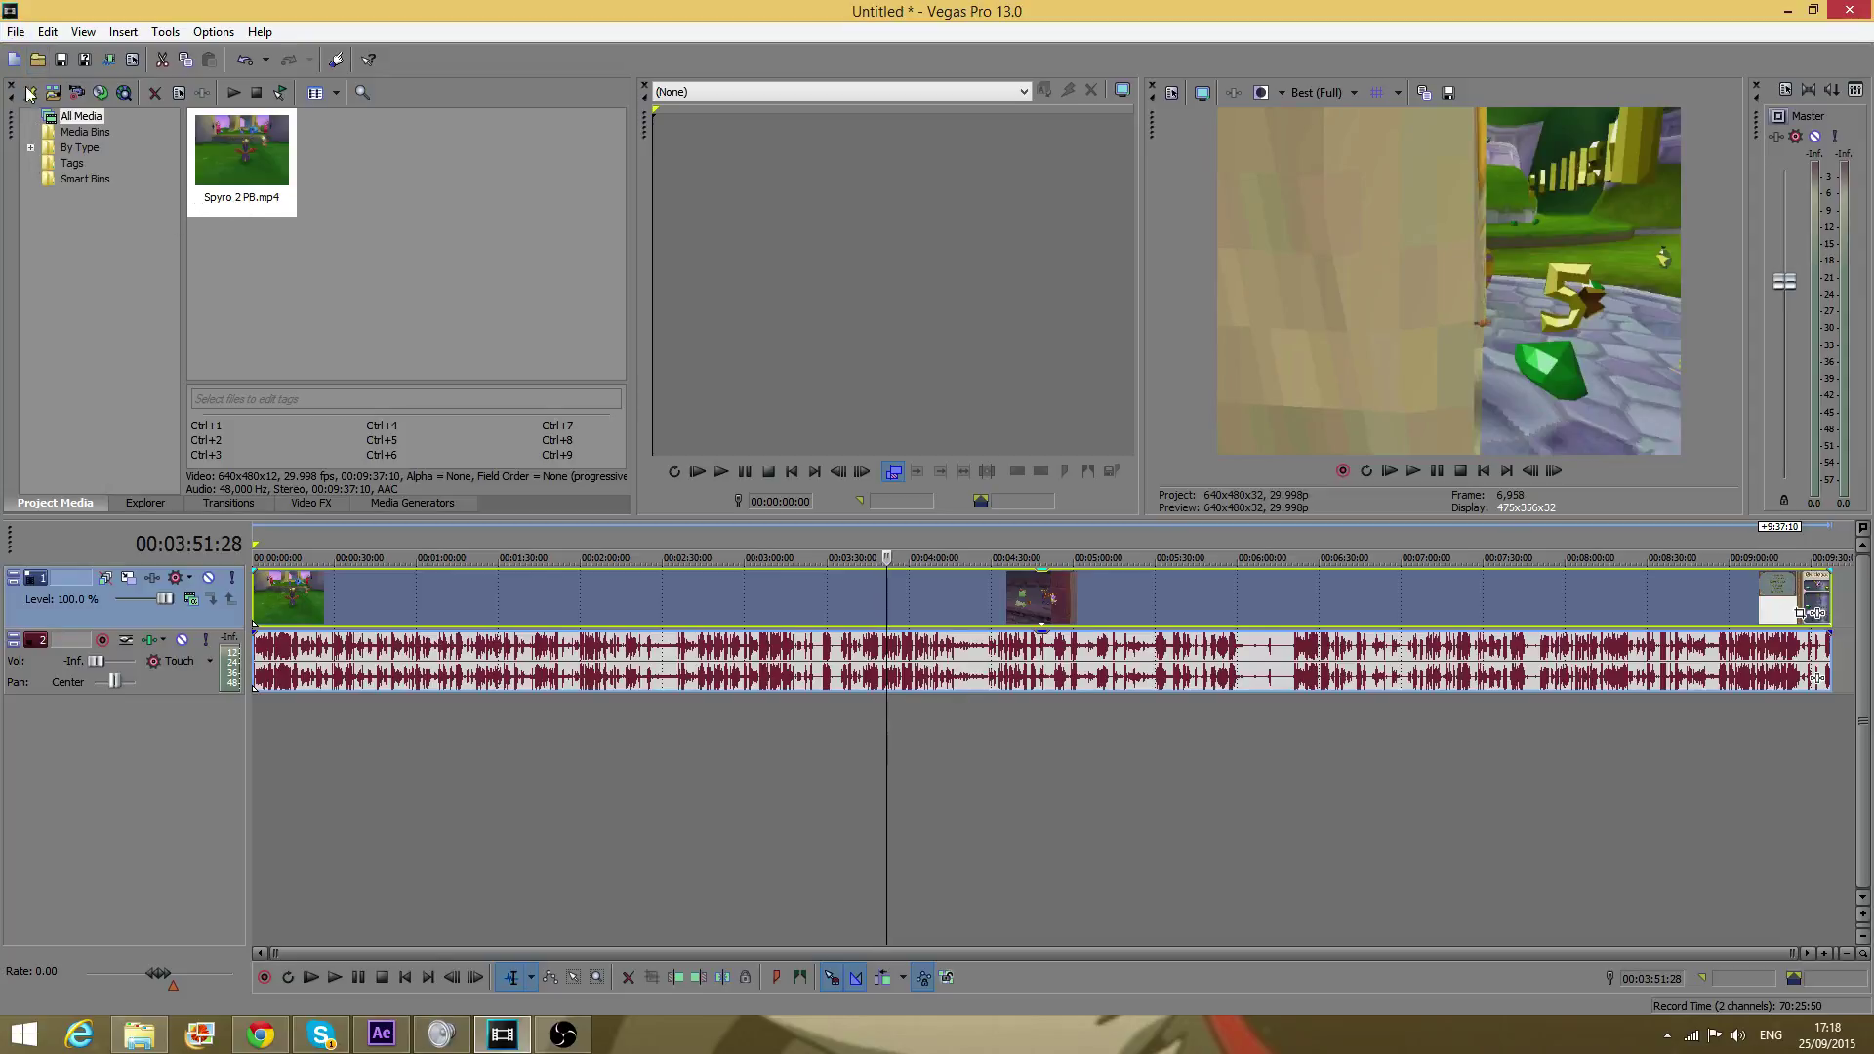
{"action": "left_click", "coordinate": [18, 34]}
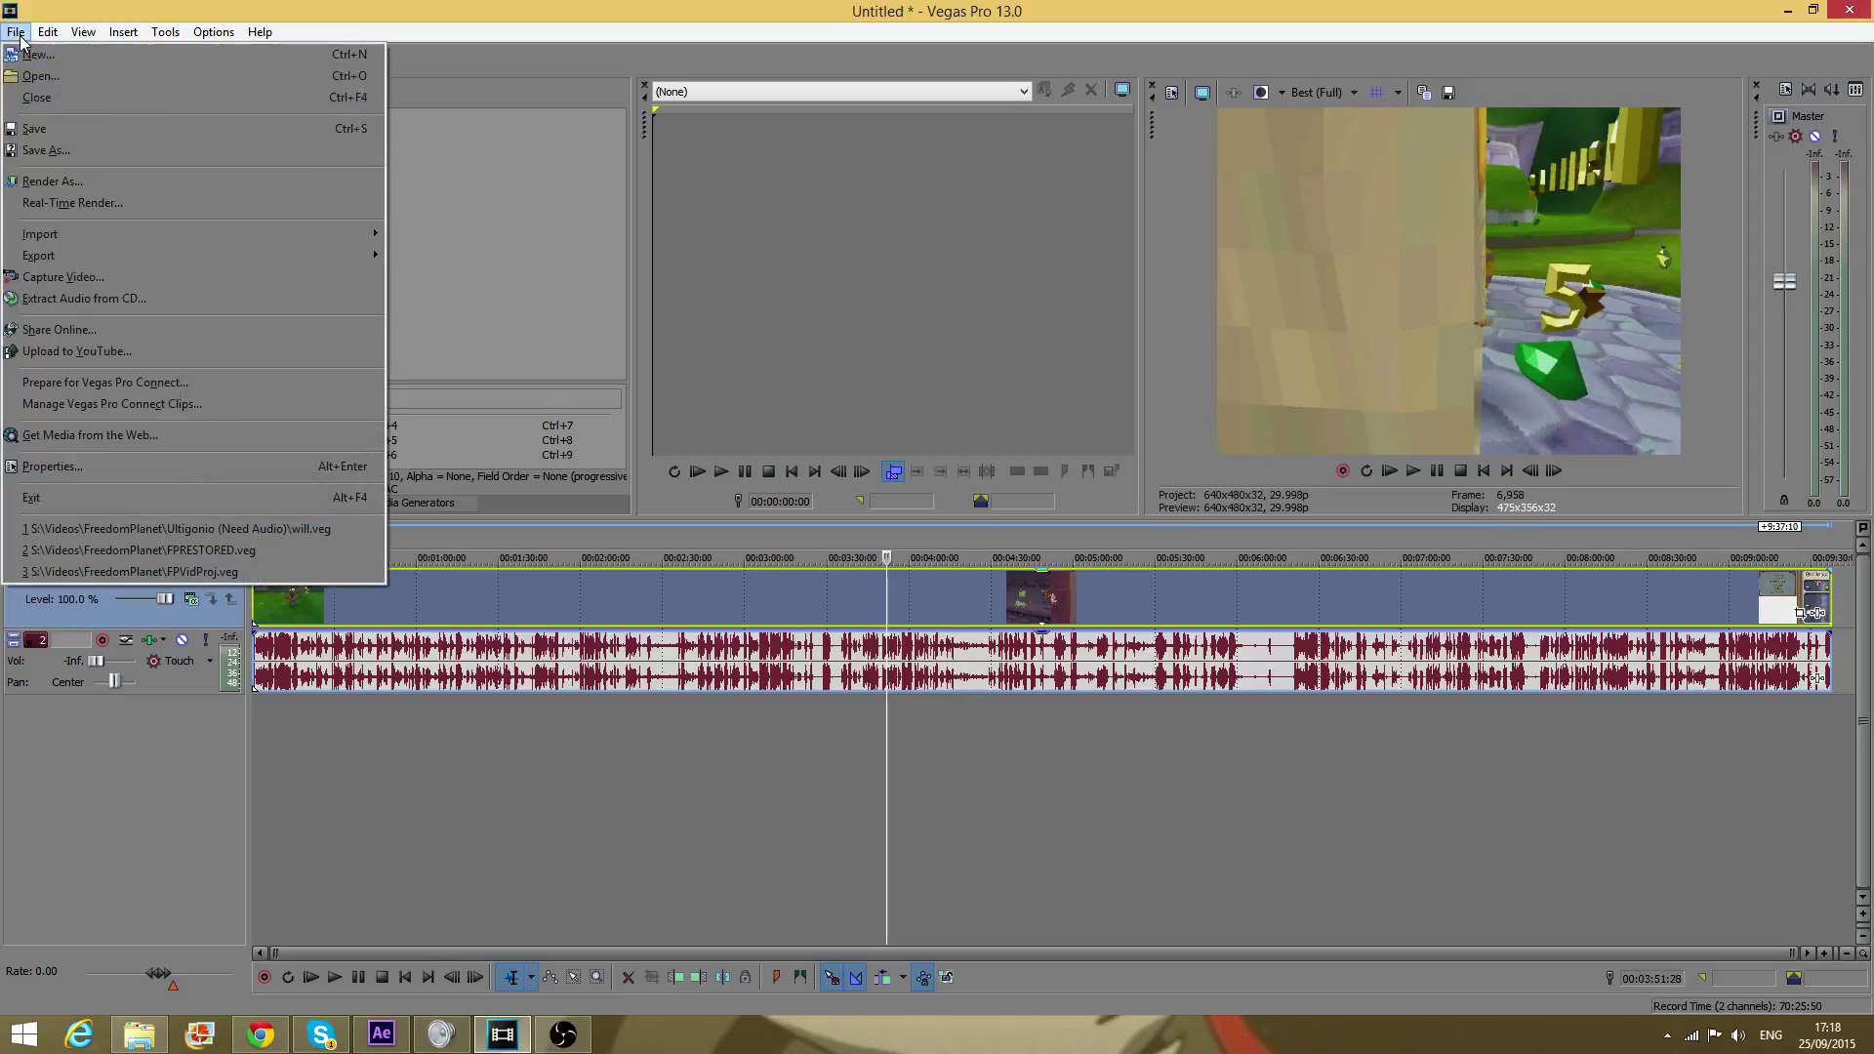
{"action": "left_click", "coordinate": [49, 182]}
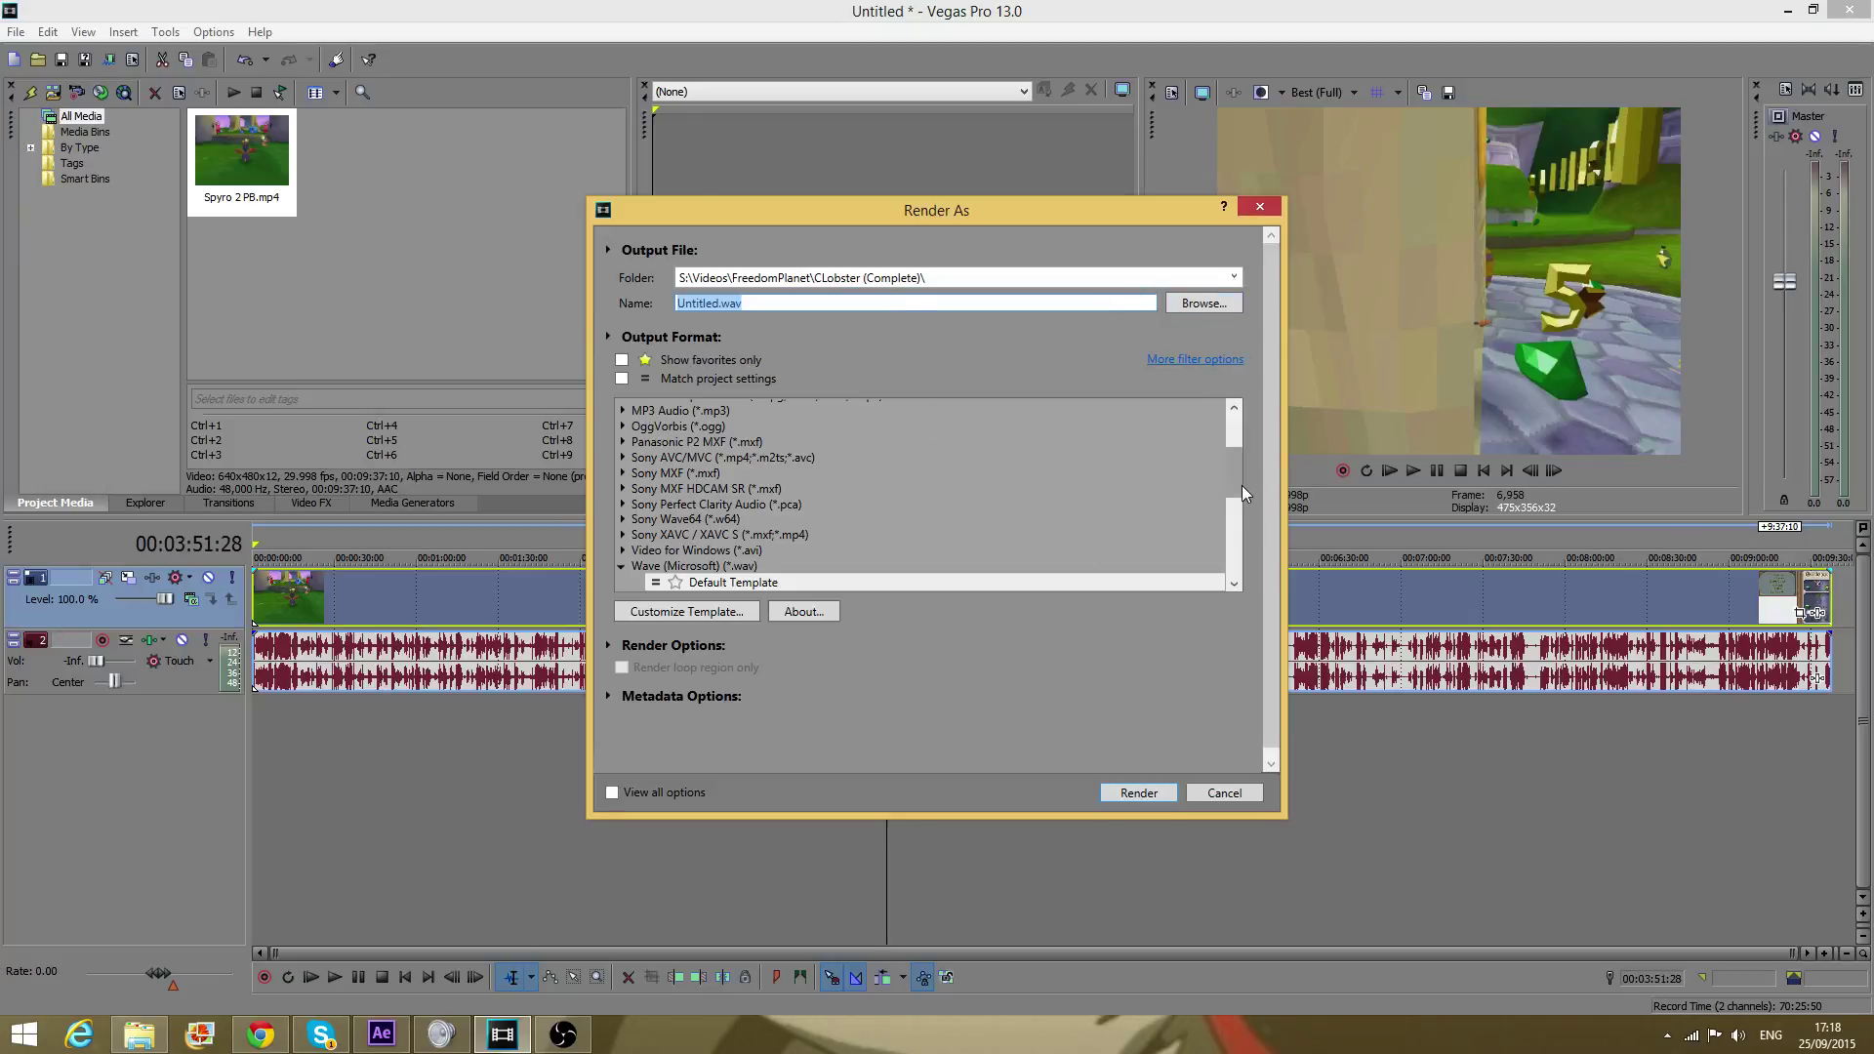
{"action": "left_click_drag", "start_coordinate": [1240, 484], "coordinate": [1273, 566]}
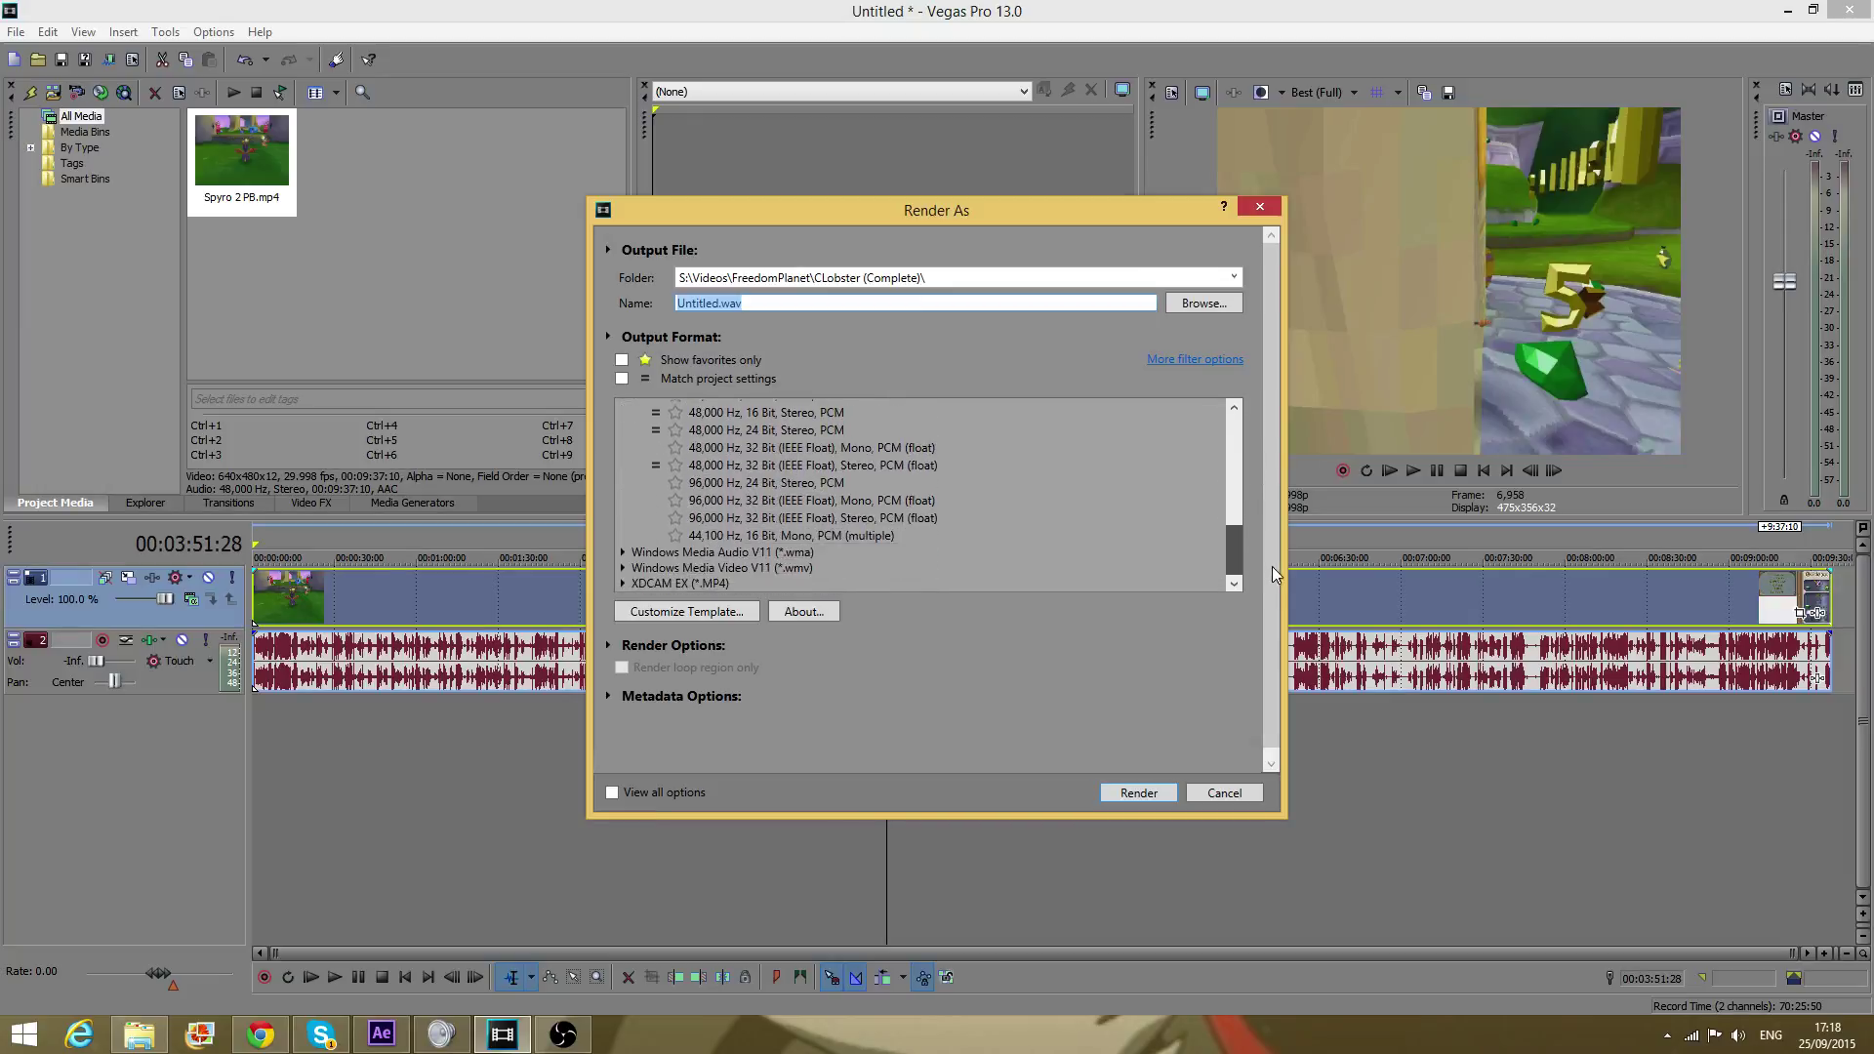
{"action": "left_click_drag", "start_coordinate": [1285, 728], "coordinate": [1262, 571]}
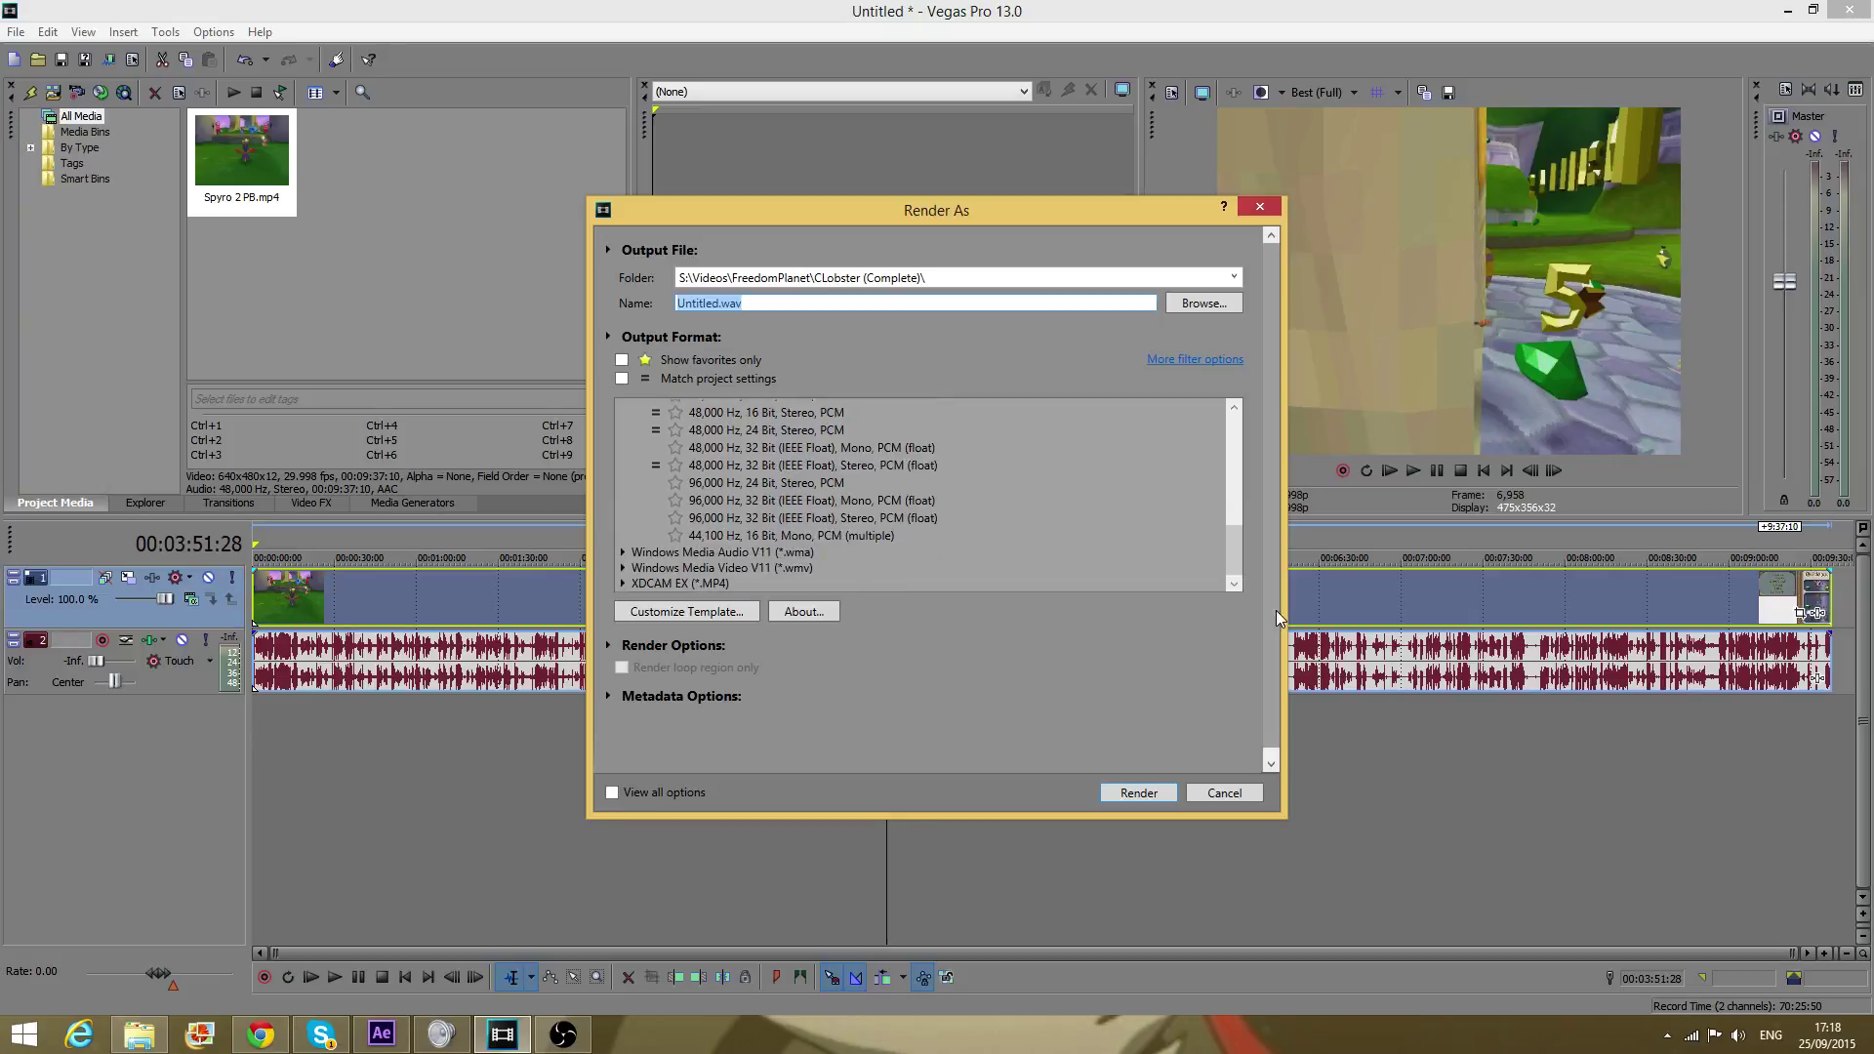
{"action": "left_click", "coordinate": [818, 570]}
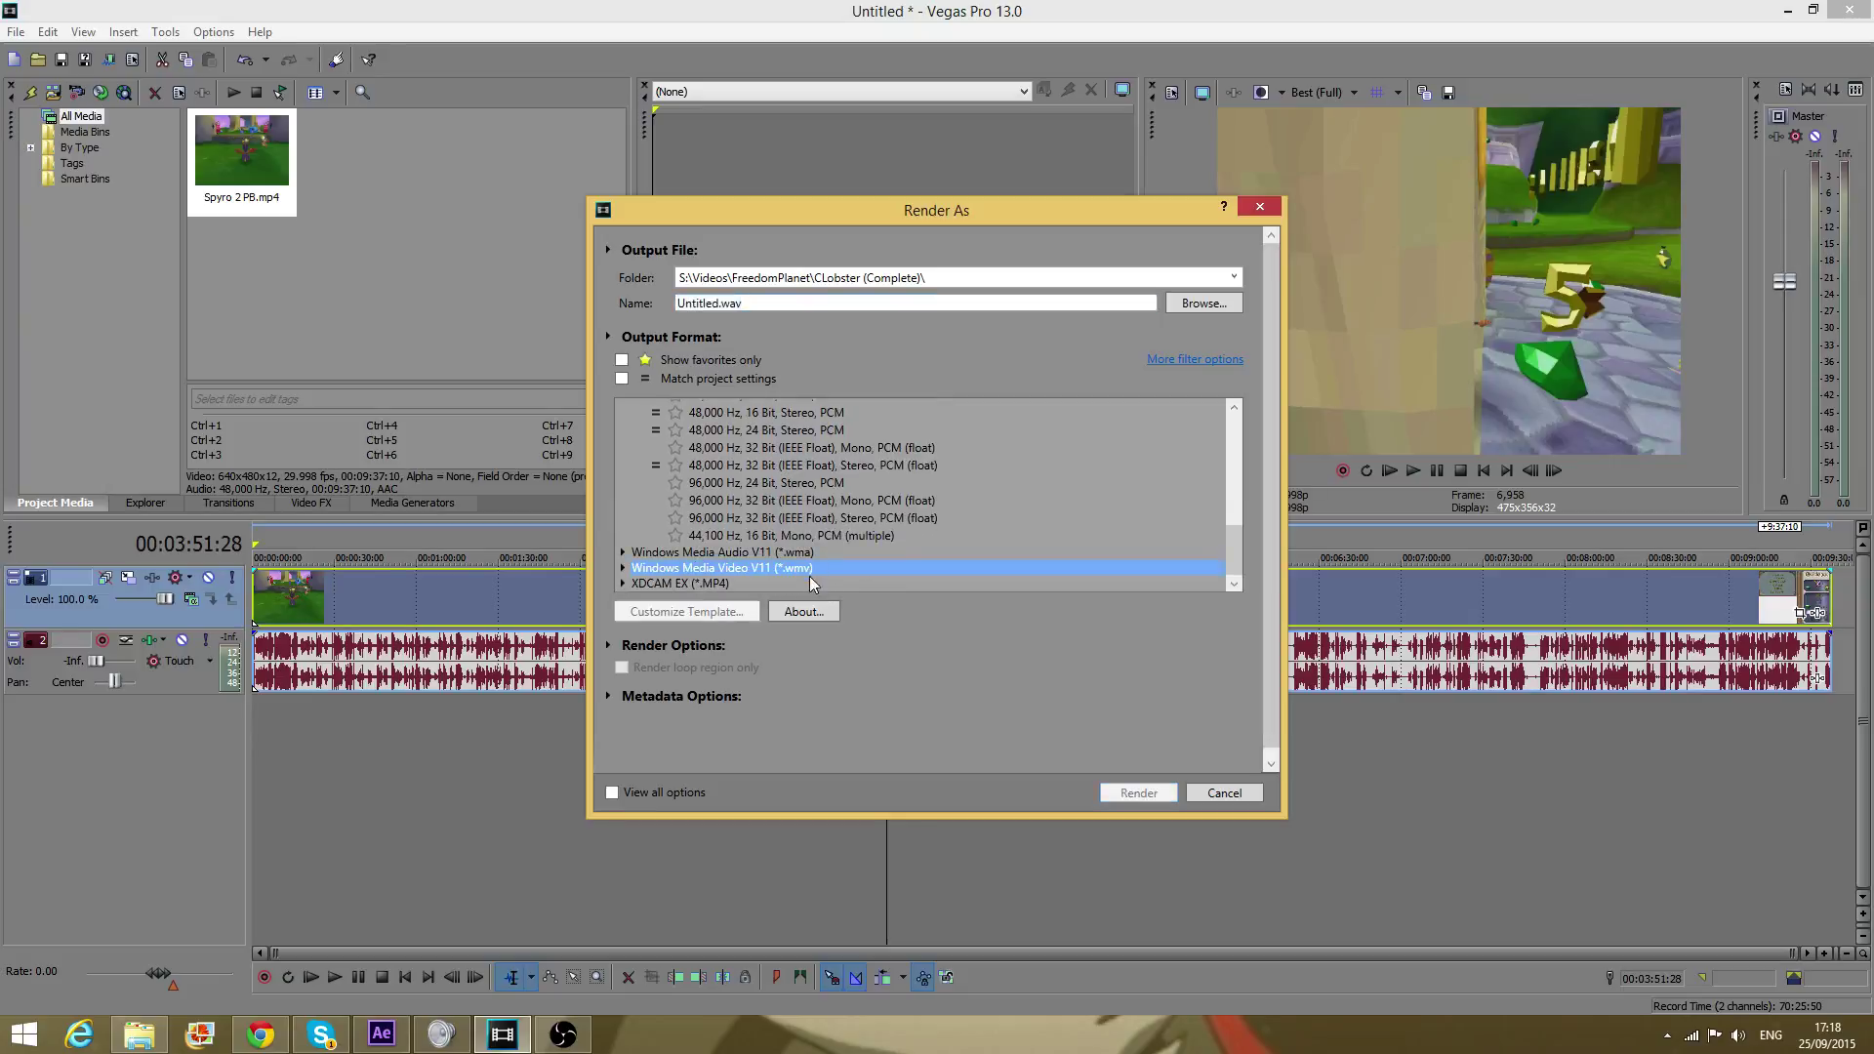
{"action": "left_click", "coordinate": [621, 567]}
{"action": "left_click_drag", "start_coordinate": [1240, 512], "coordinate": [1239, 541]}
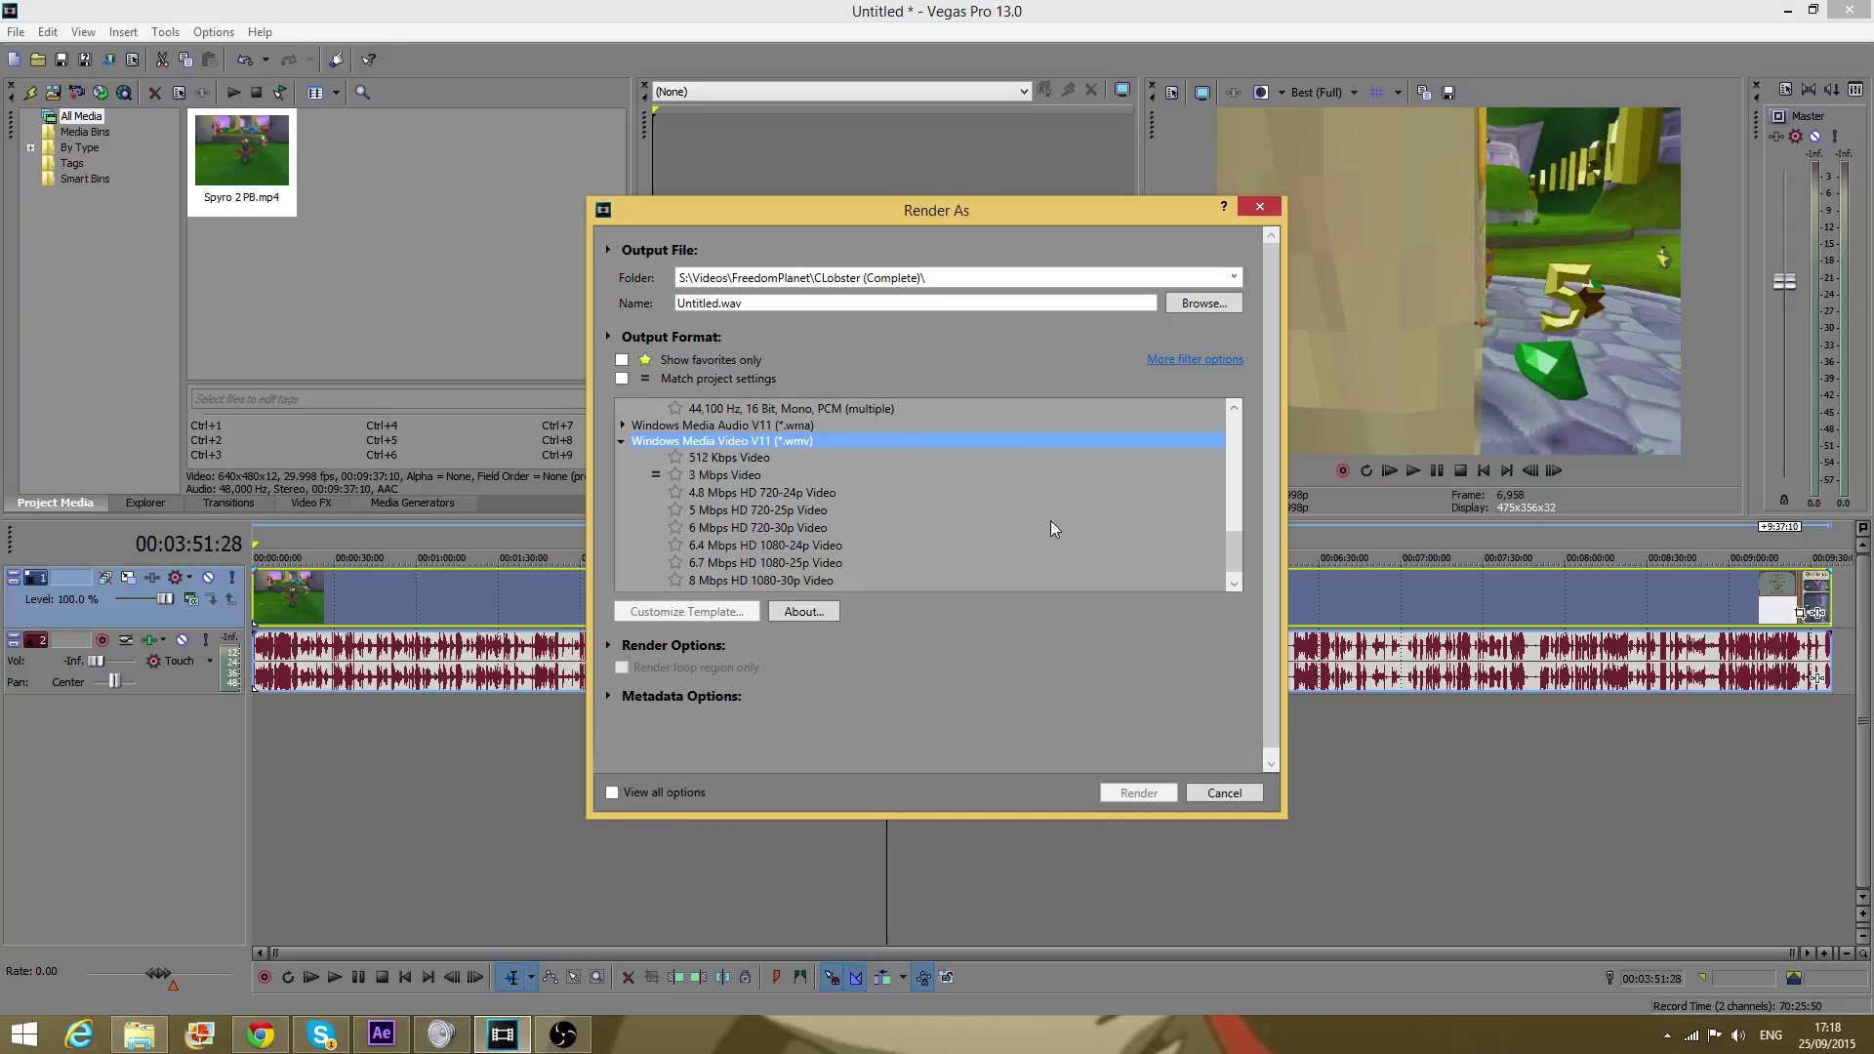
Step: Choose the 6 Mbps HD 720-30p Video template for the WMV render, after trying 6.7 Mbps HD 1080-25p Video
{"action": "left_click", "coordinate": [866, 565]}
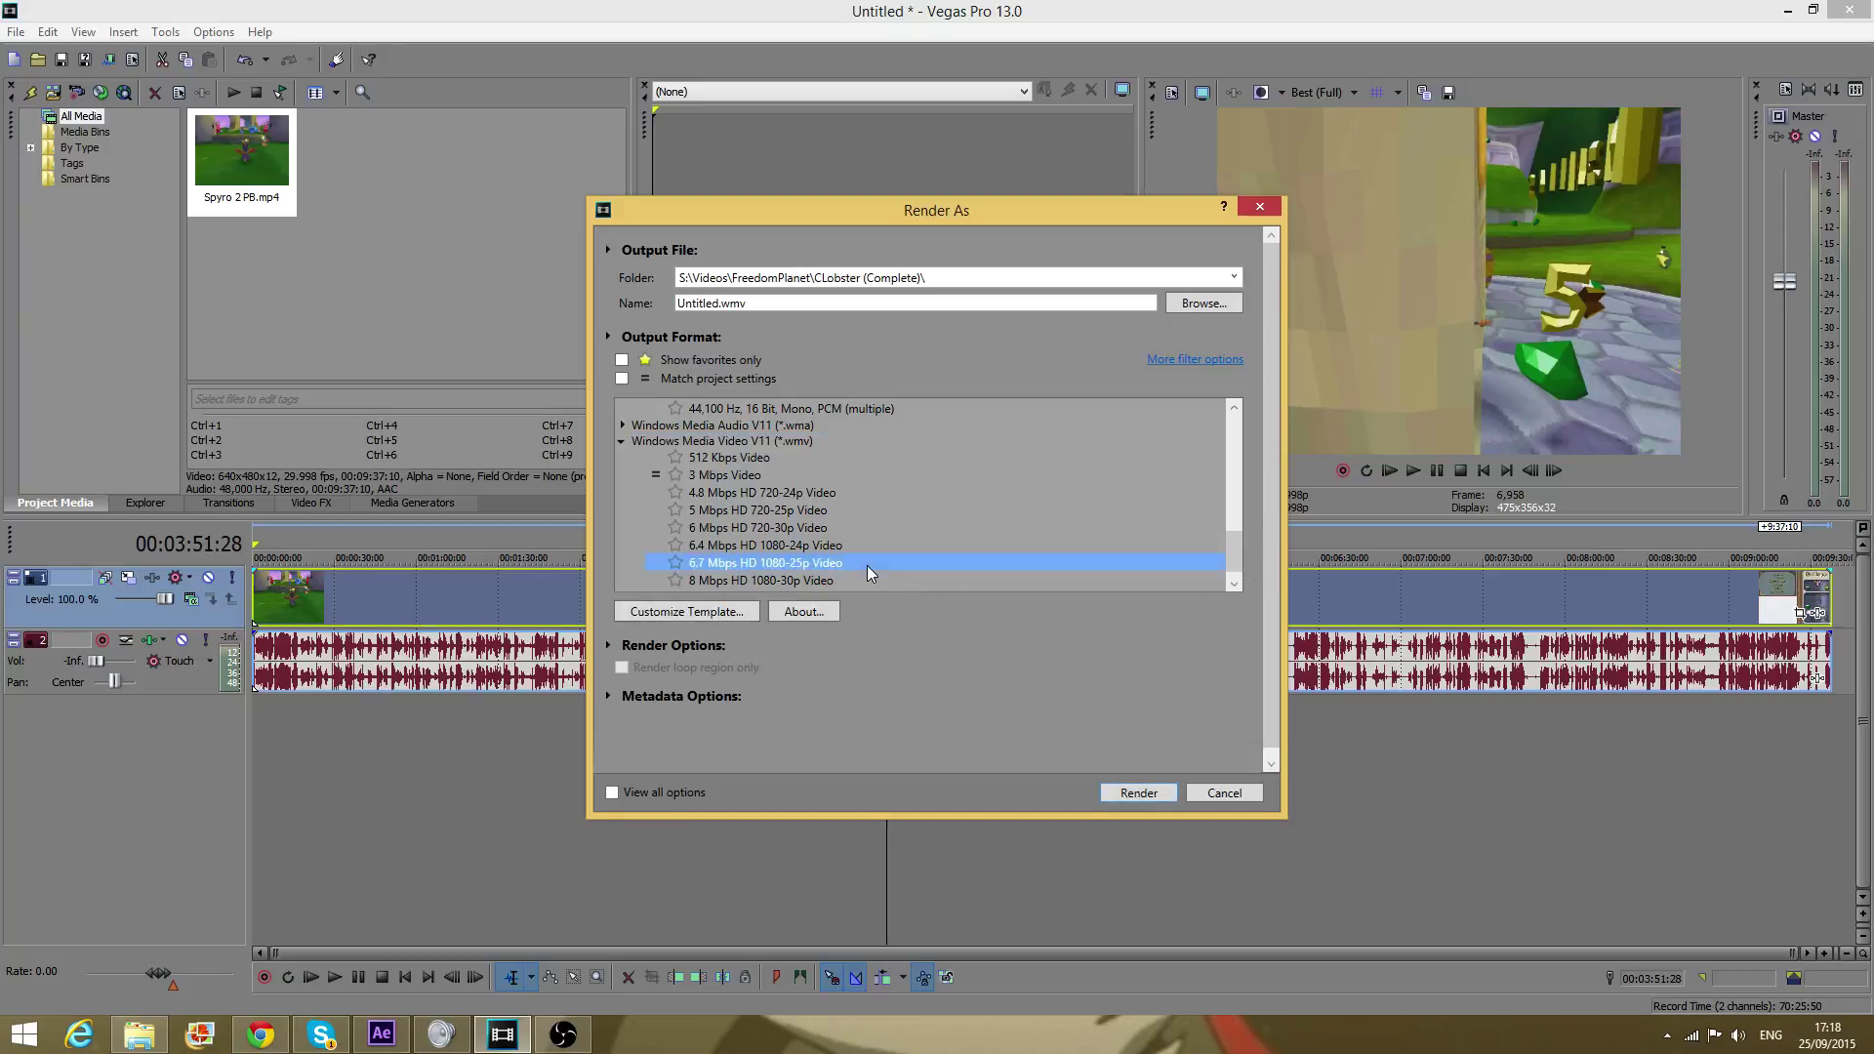
{"action": "scroll", "coordinate": [875, 558], "scroll_direction": "up", "scroll_amount": 1}
{"action": "scroll", "coordinate": [853, 540], "scroll_direction": "down", "scroll_amount": 1}
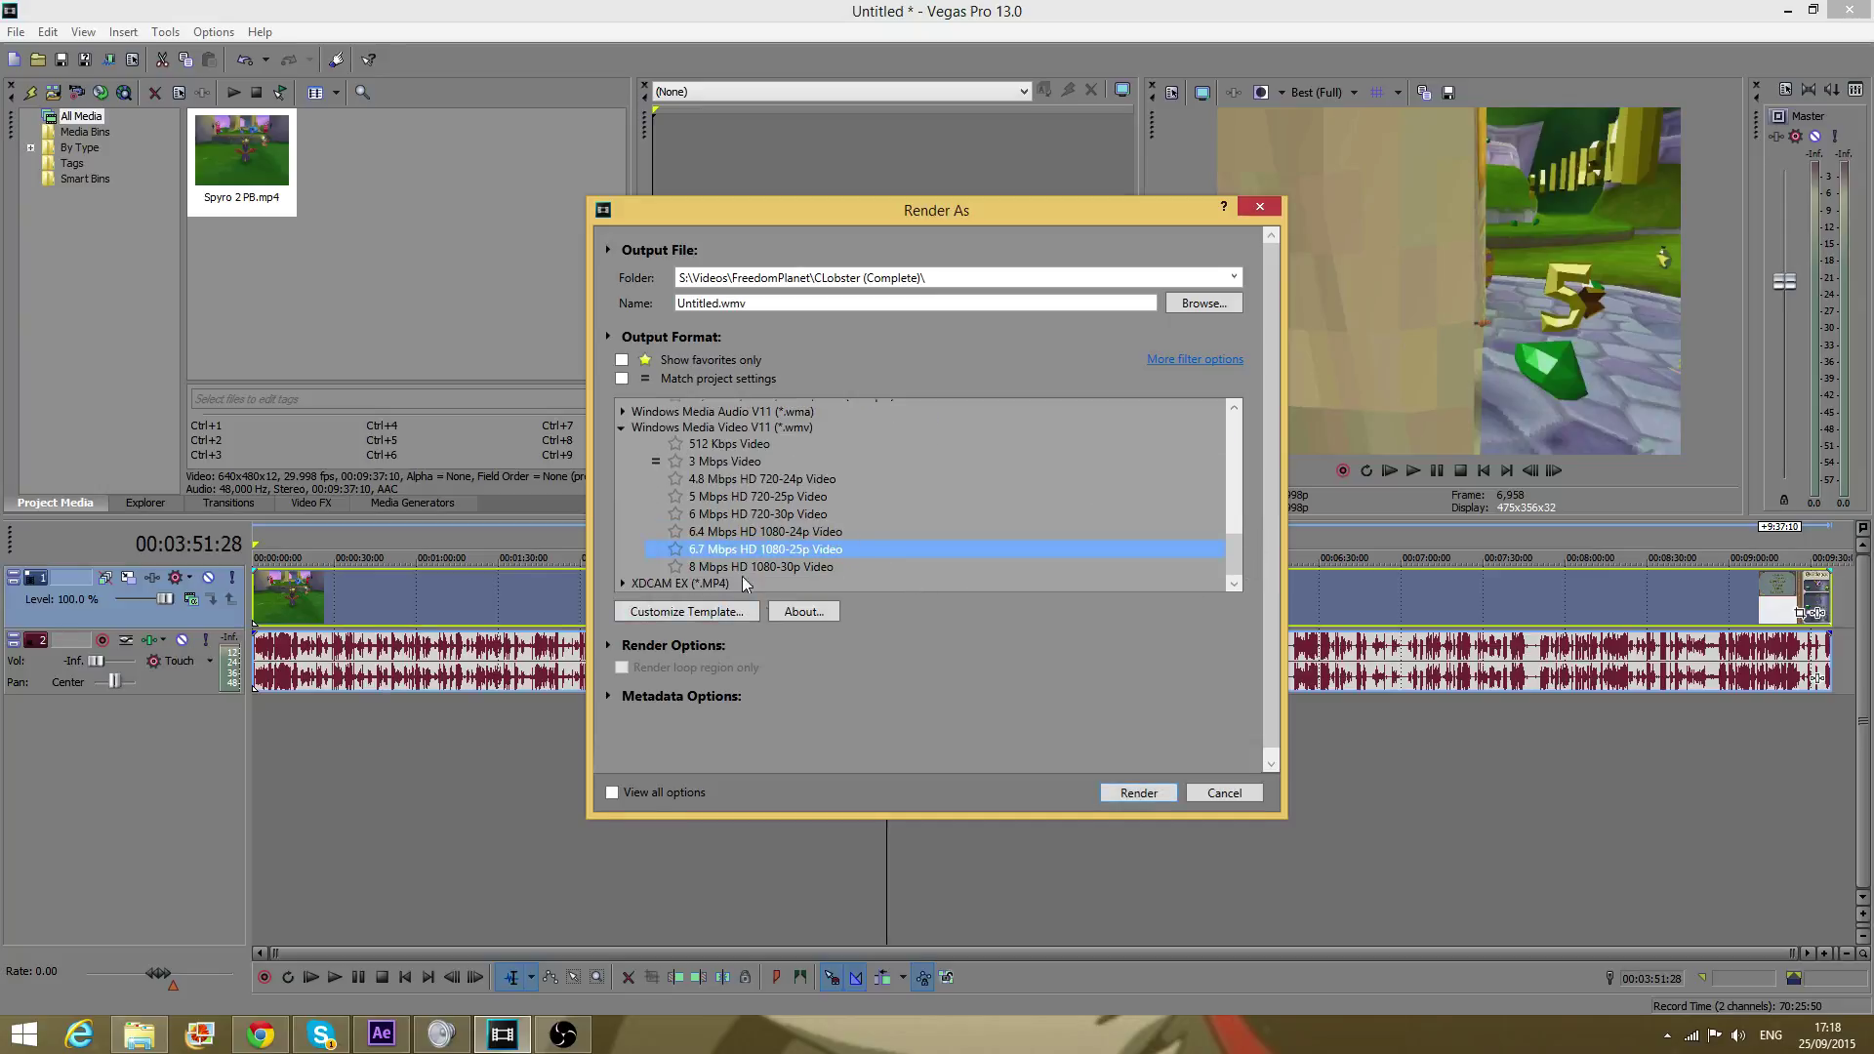
{"action": "left_click", "coordinate": [747, 516]}
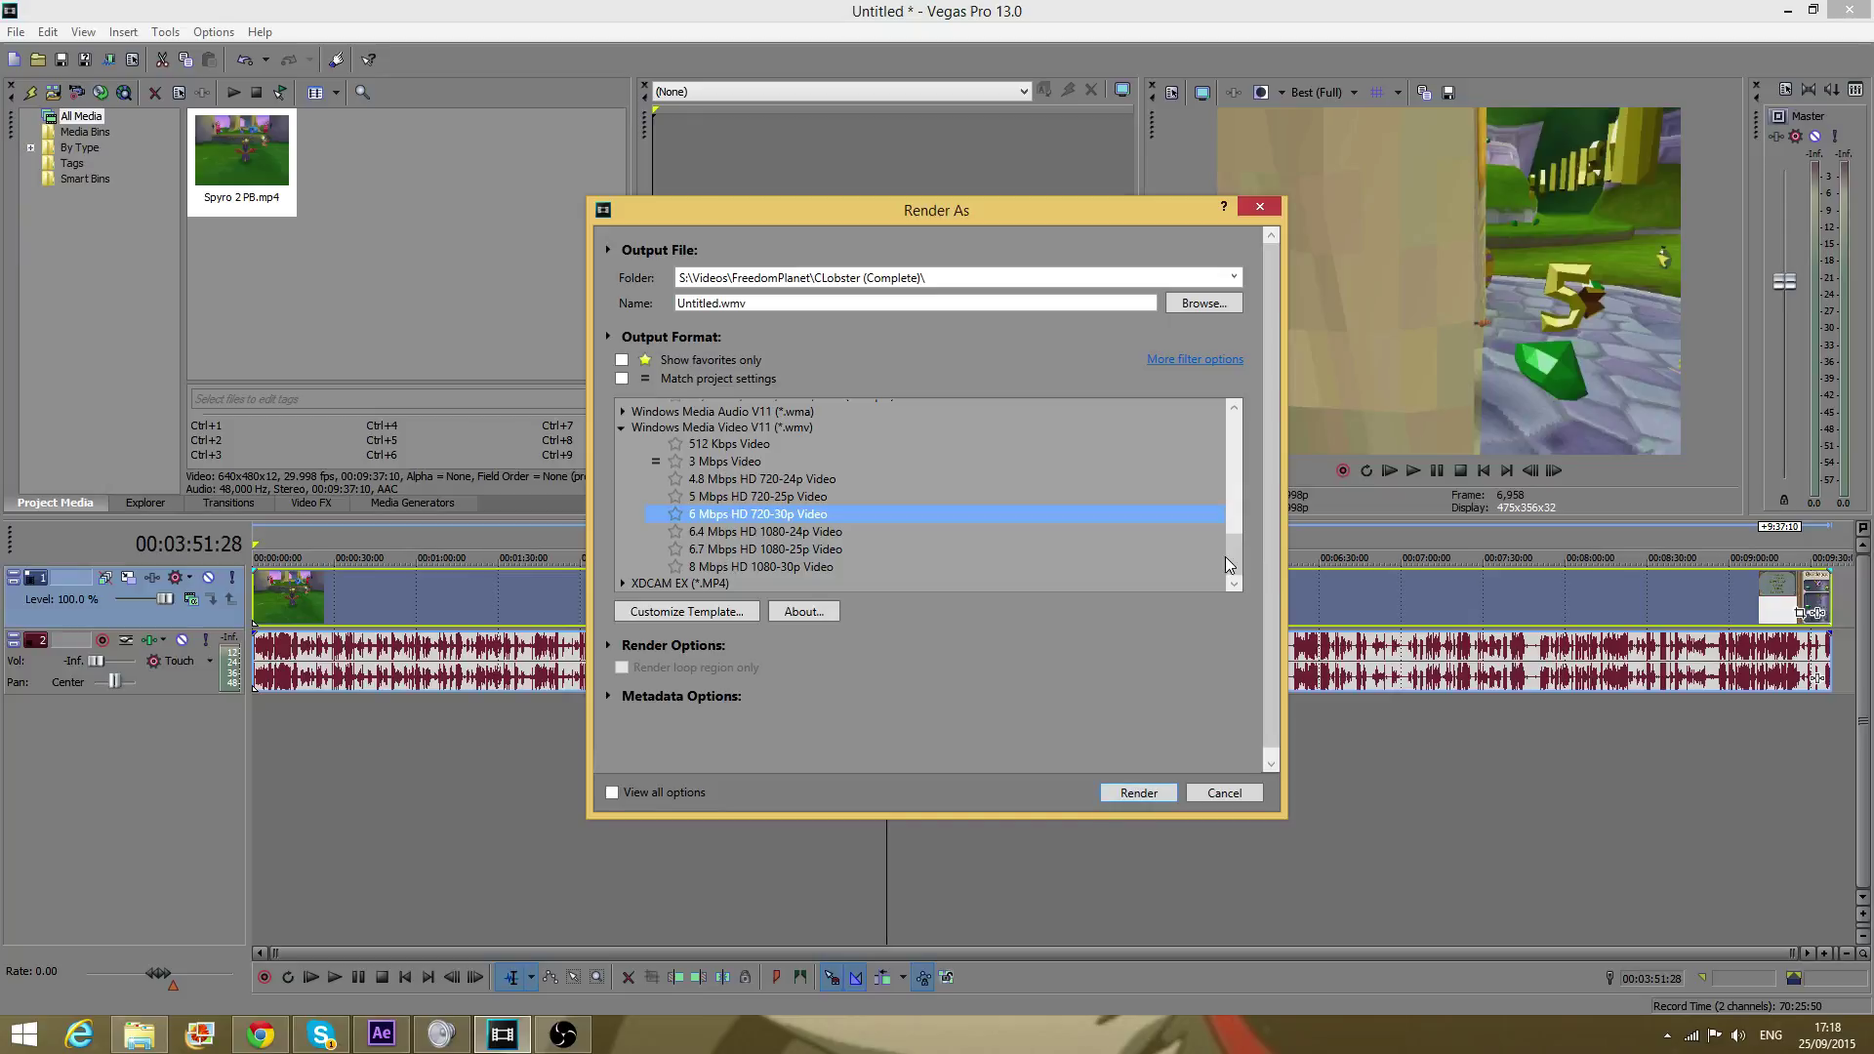
Step: Look through the list of output formats and examine the templates under MainConcept AVC/AAC (*.mp4;*.avc)
{"action": "left_click_drag", "start_coordinate": [1238, 558], "coordinate": [1210, 432]}
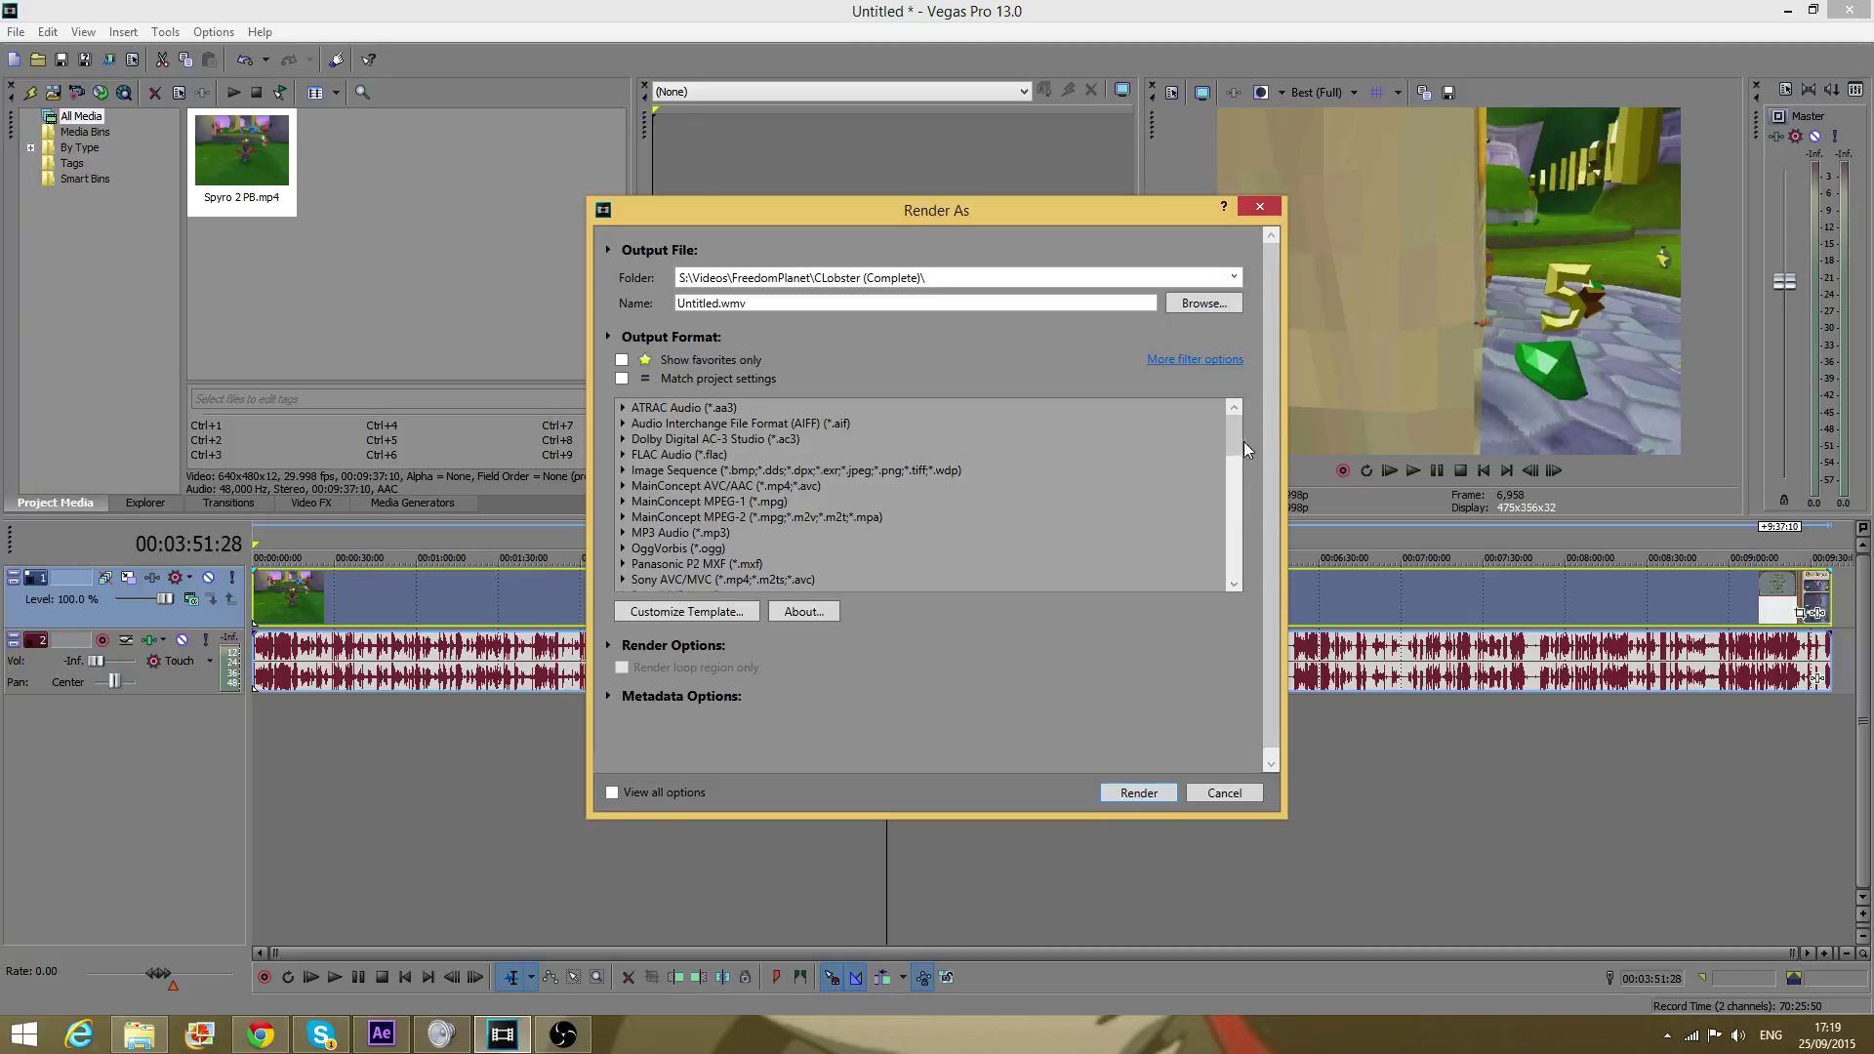
{"action": "left_click_drag", "start_coordinate": [1238, 442], "coordinate": [1212, 472]}
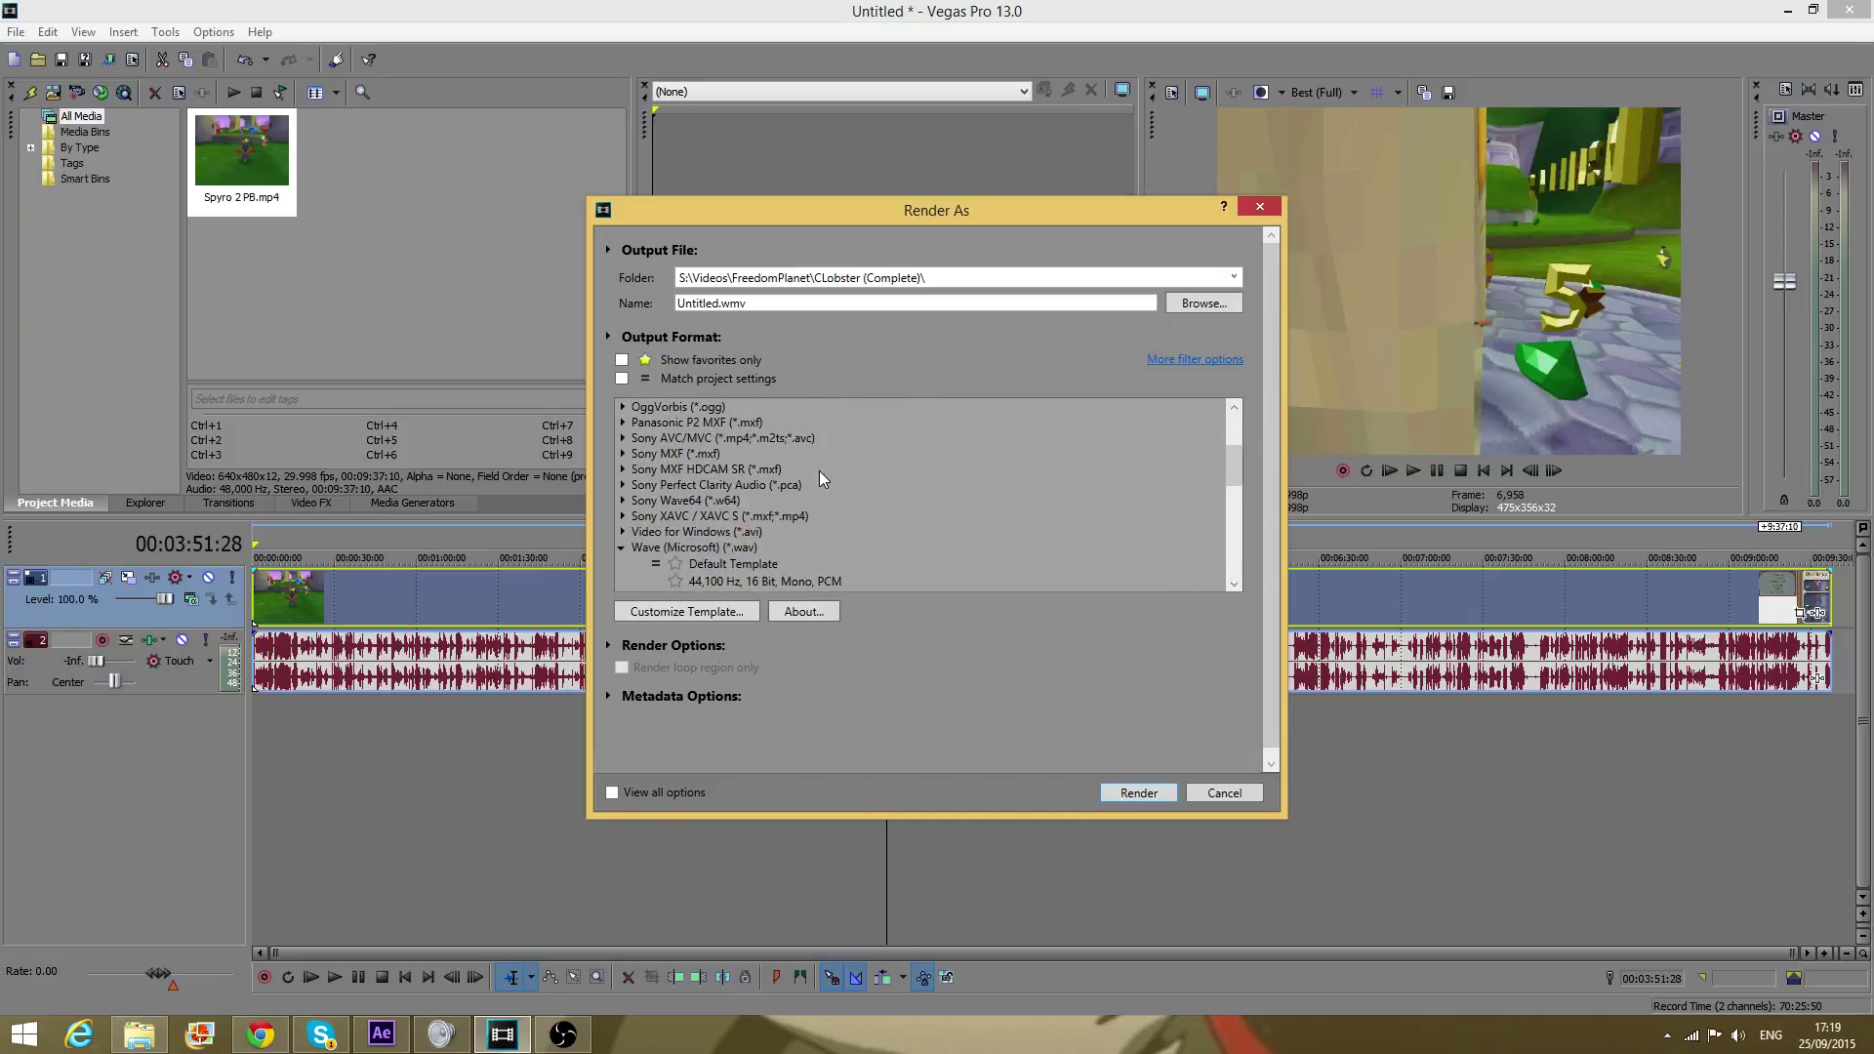
{"action": "scroll", "coordinate": [818, 471], "scroll_direction": "up", "scroll_amount": 3}
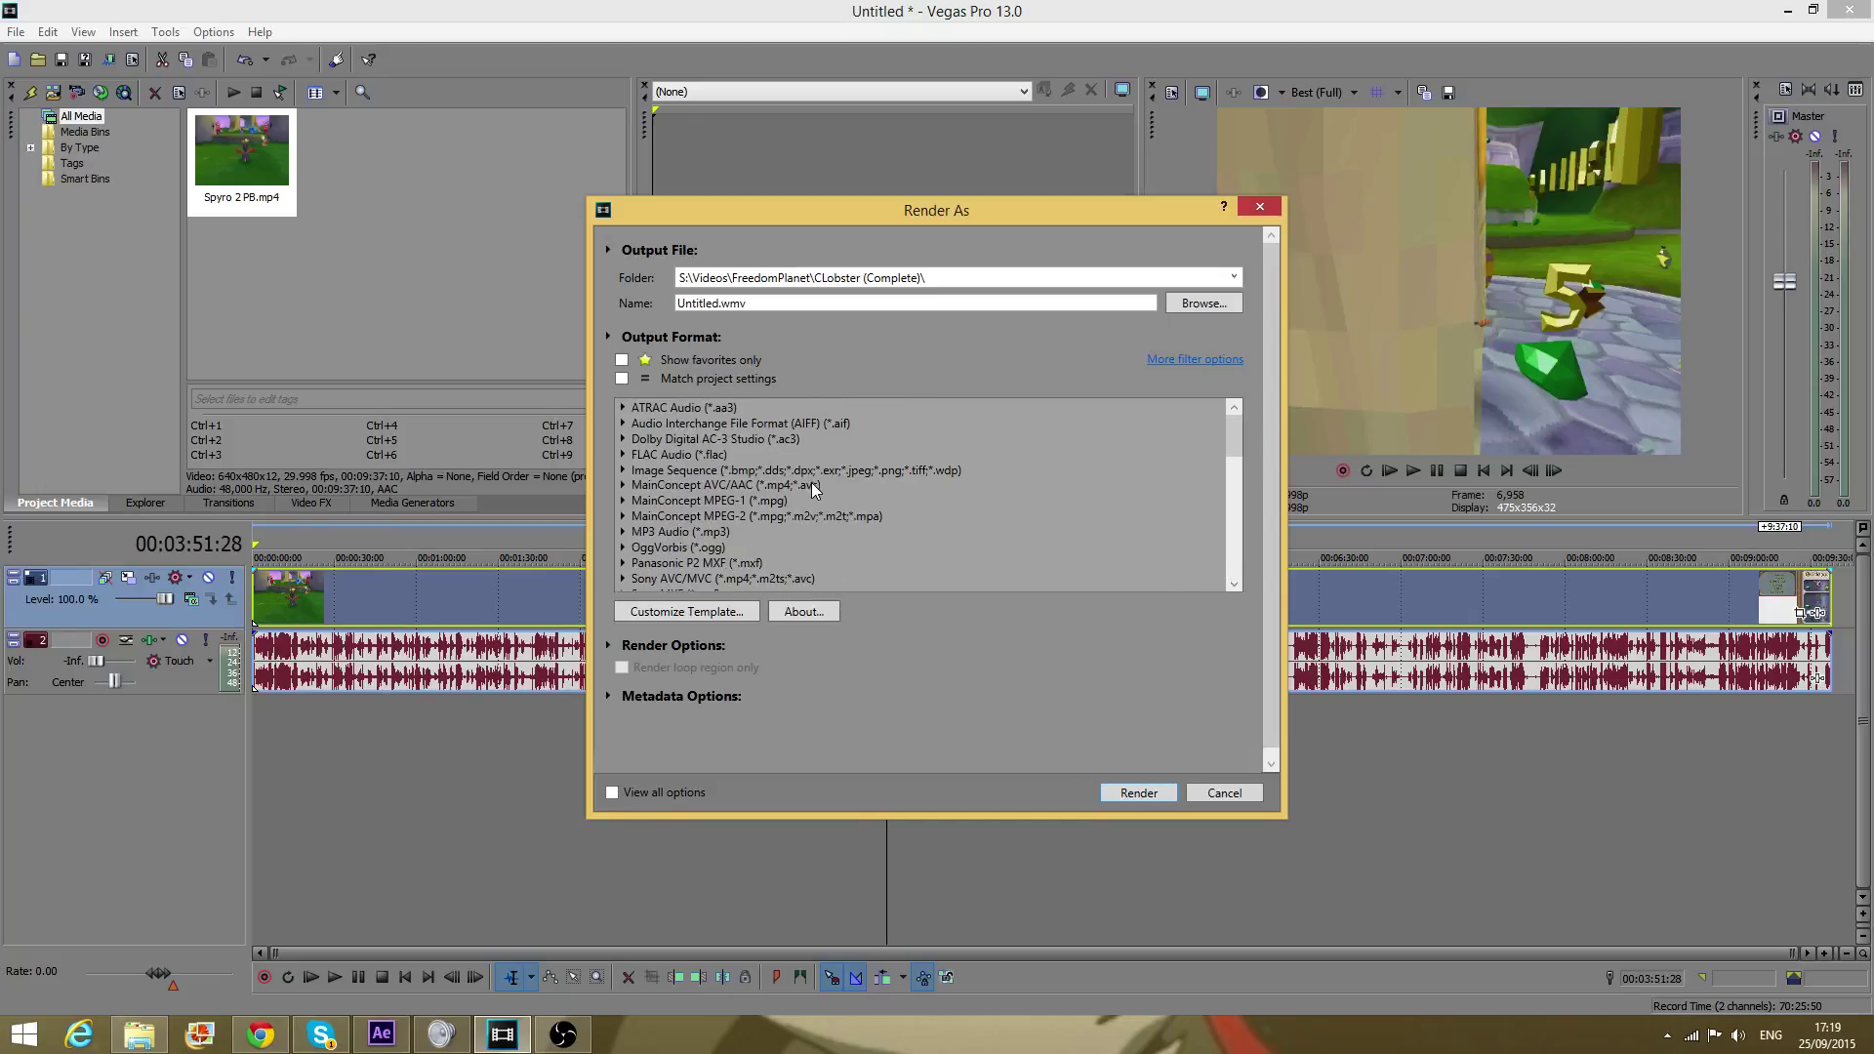
{"action": "left_click", "coordinate": [760, 488]}
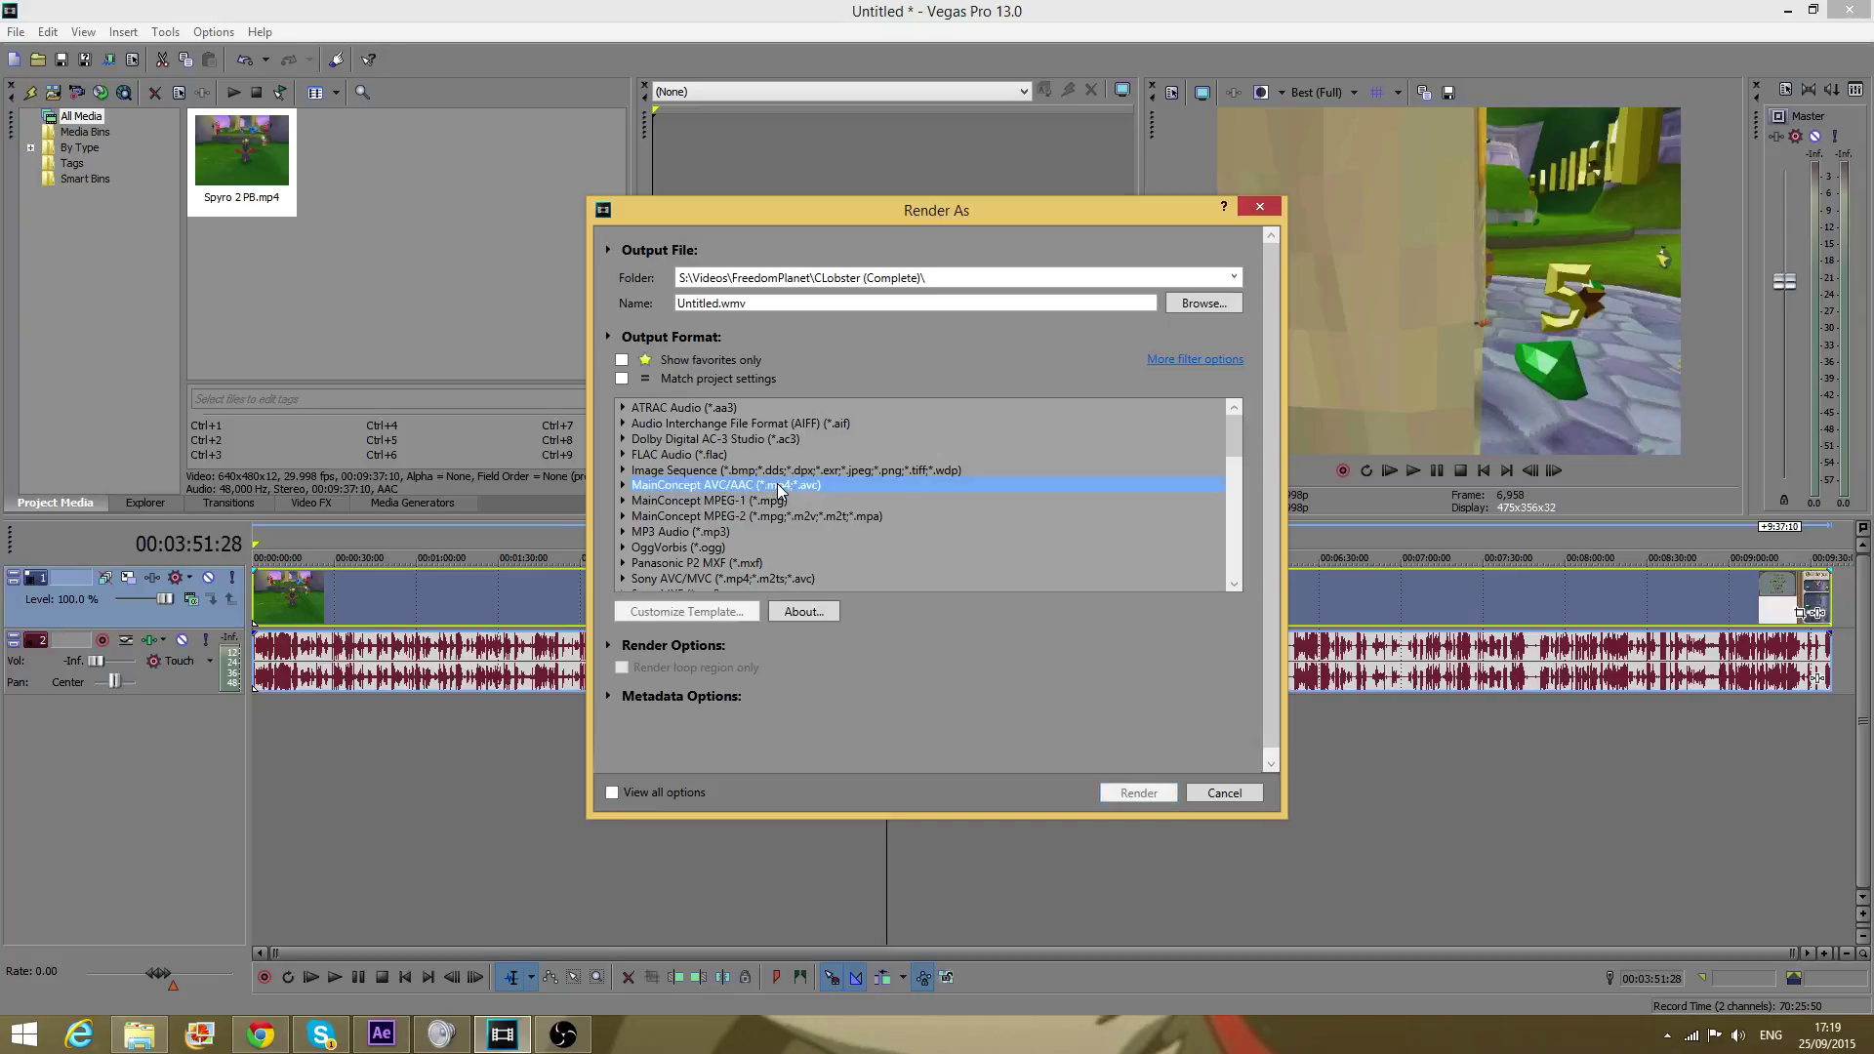
{"action": "left_click", "coordinate": [621, 485]}
{"action": "scroll", "coordinate": [699, 544], "scroll_direction": "down", "scroll_amount": 4}
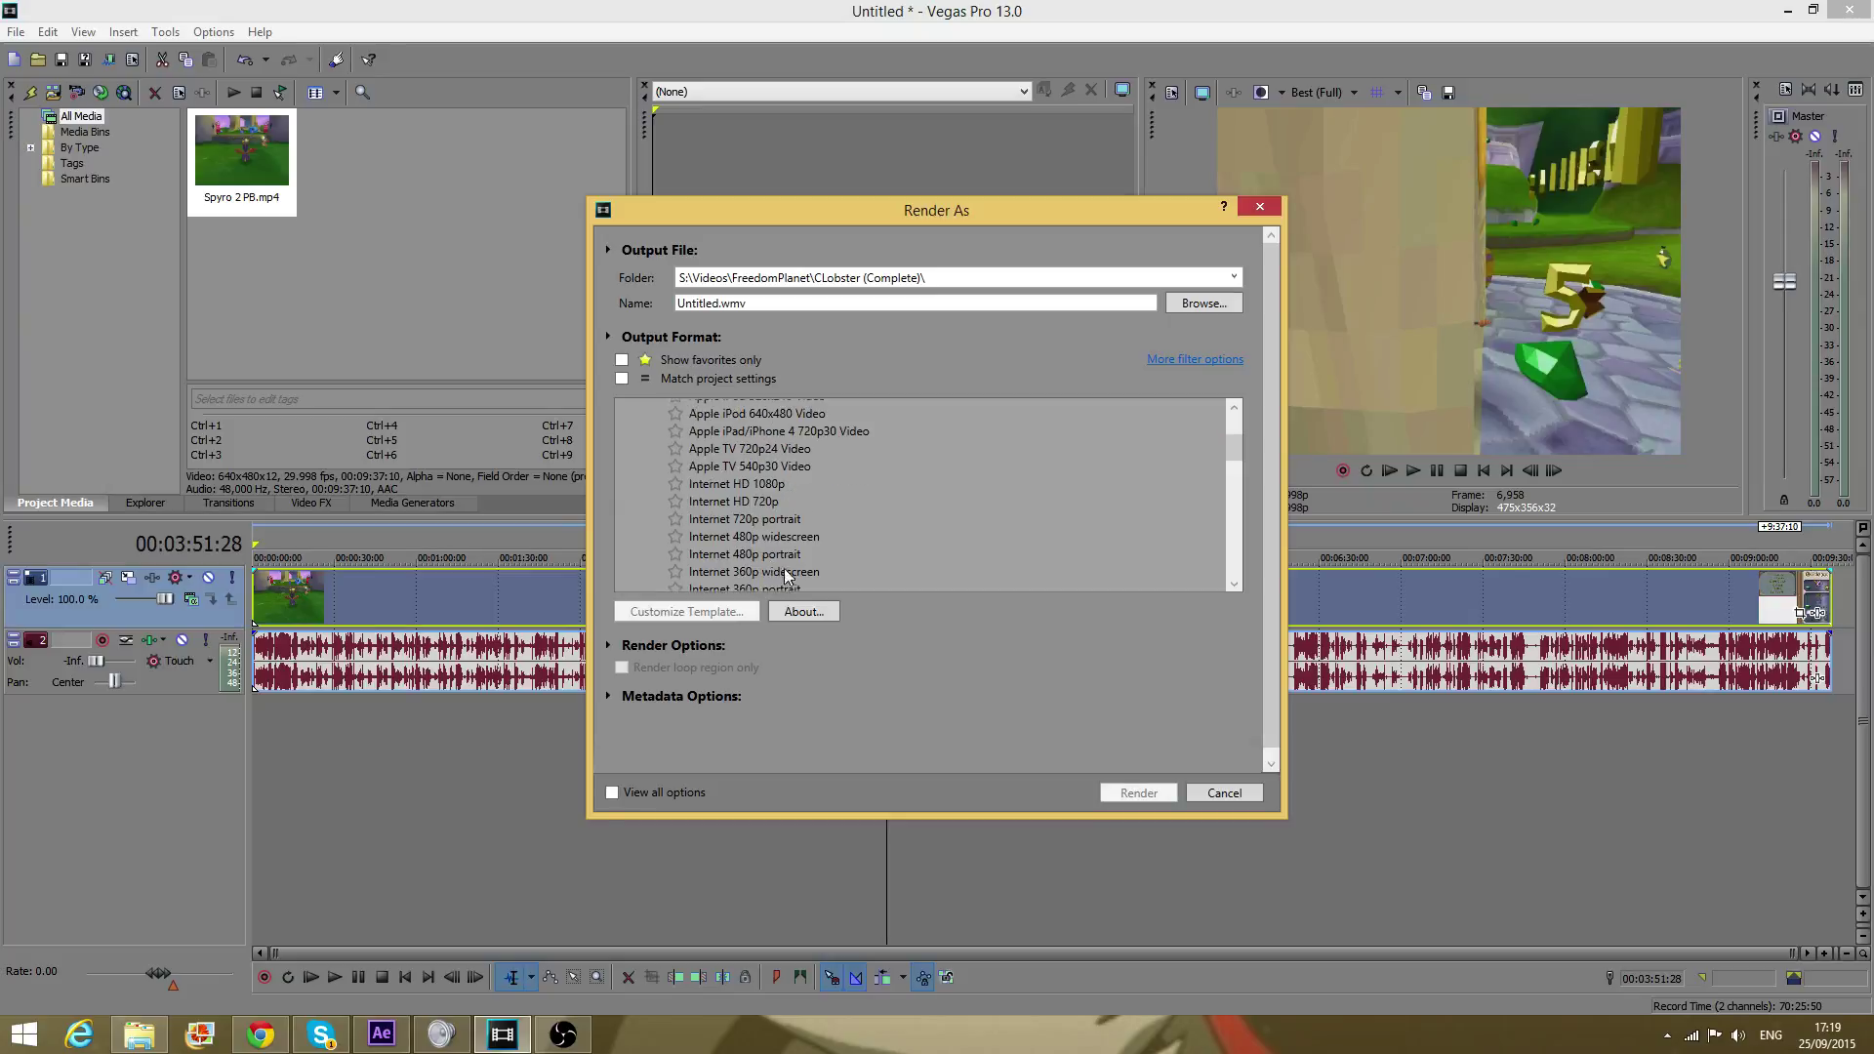
{"action": "scroll", "coordinate": [770, 499], "scroll_direction": "down", "scroll_amount": 10}
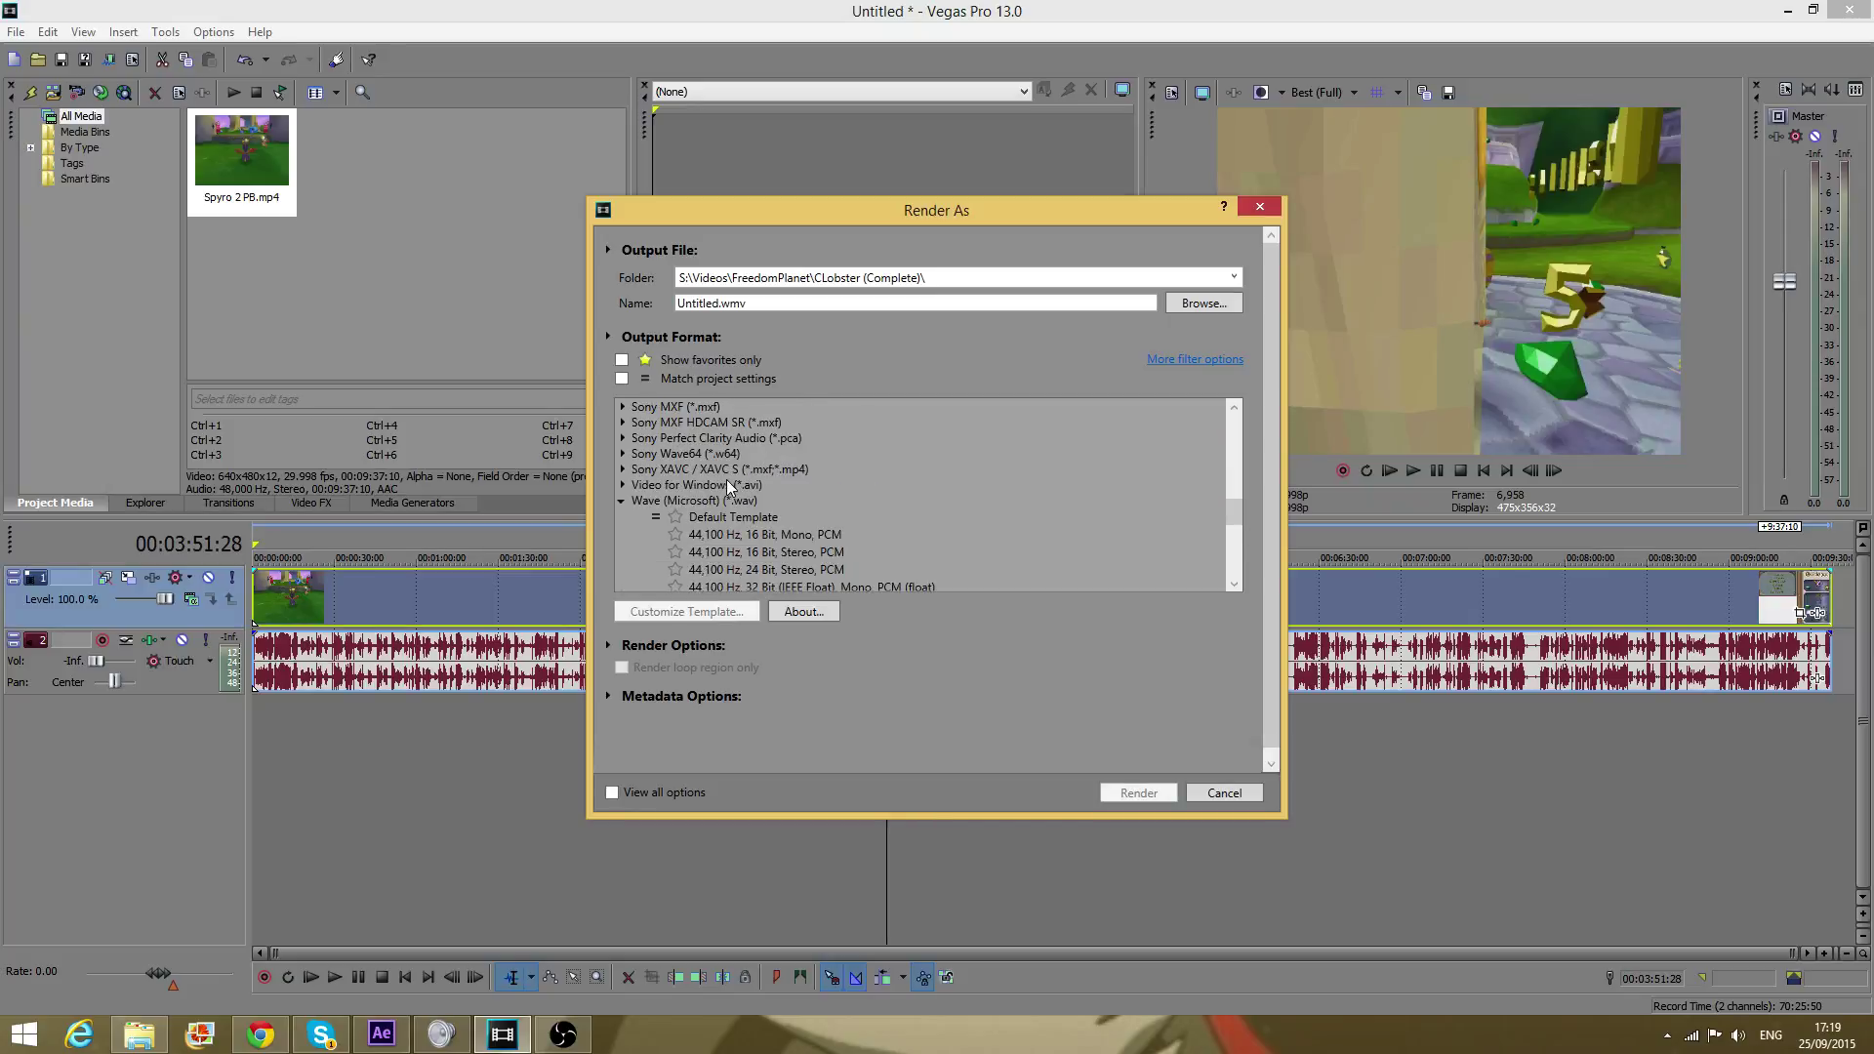
{"action": "scroll", "coordinate": [635, 476], "scroll_direction": "up", "scroll_amount": 1}
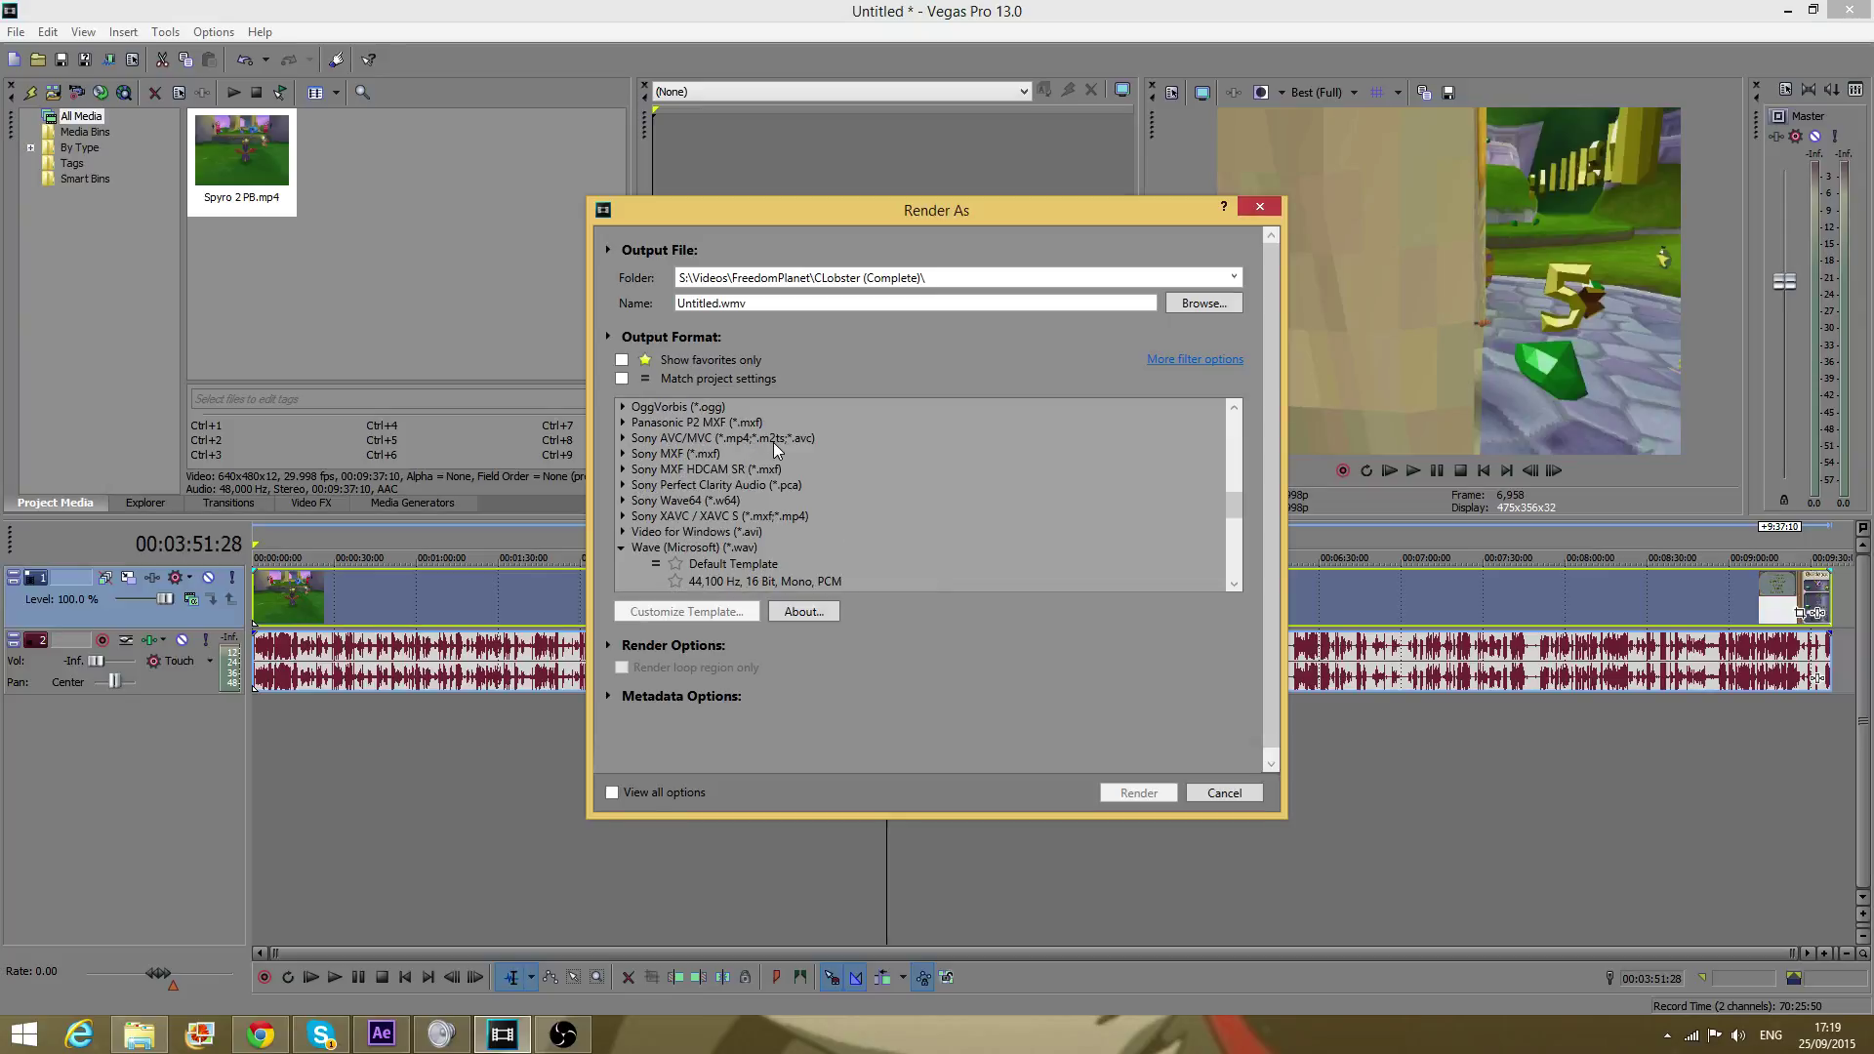
Step: Select the Internet 1280x720-30p template under Sony AVC/MVC, and leave the render settings without rendering
{"action": "left_click", "coordinate": [622, 437]}
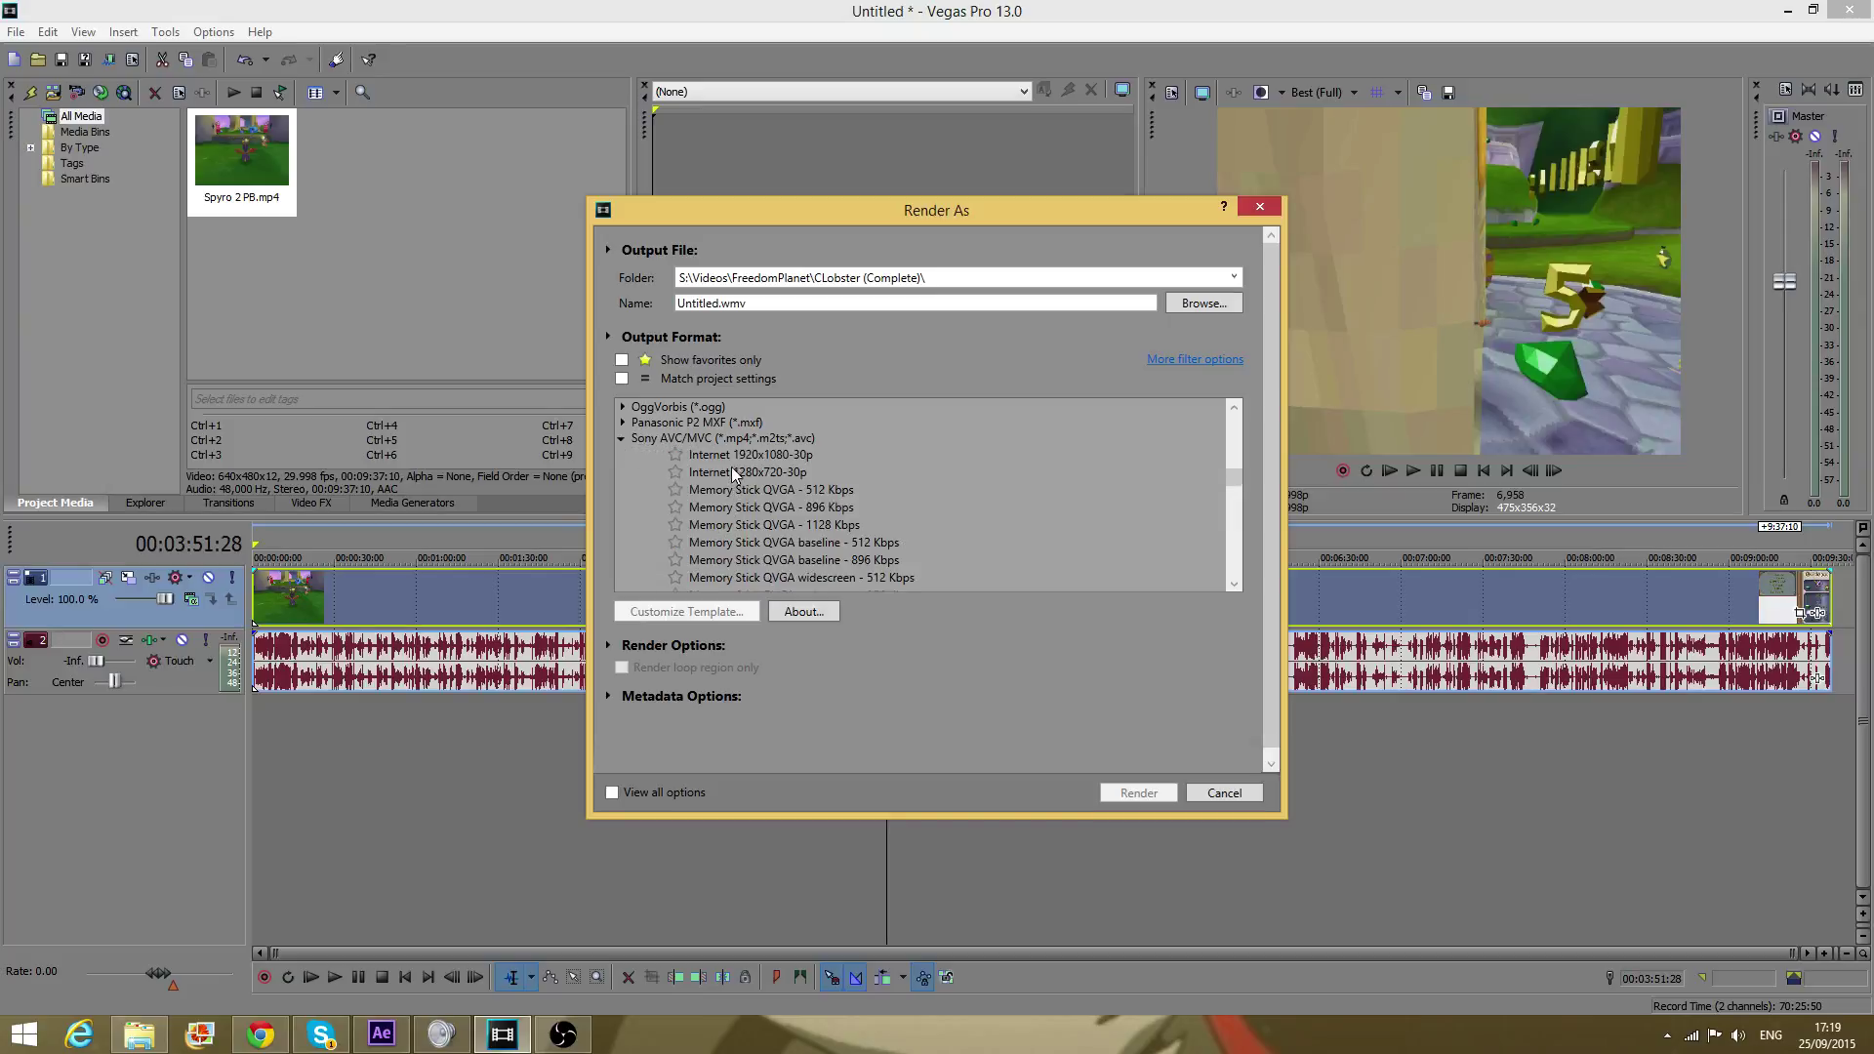
{"action": "scroll", "coordinate": [722, 484], "scroll_direction": "down", "scroll_amount": 12}
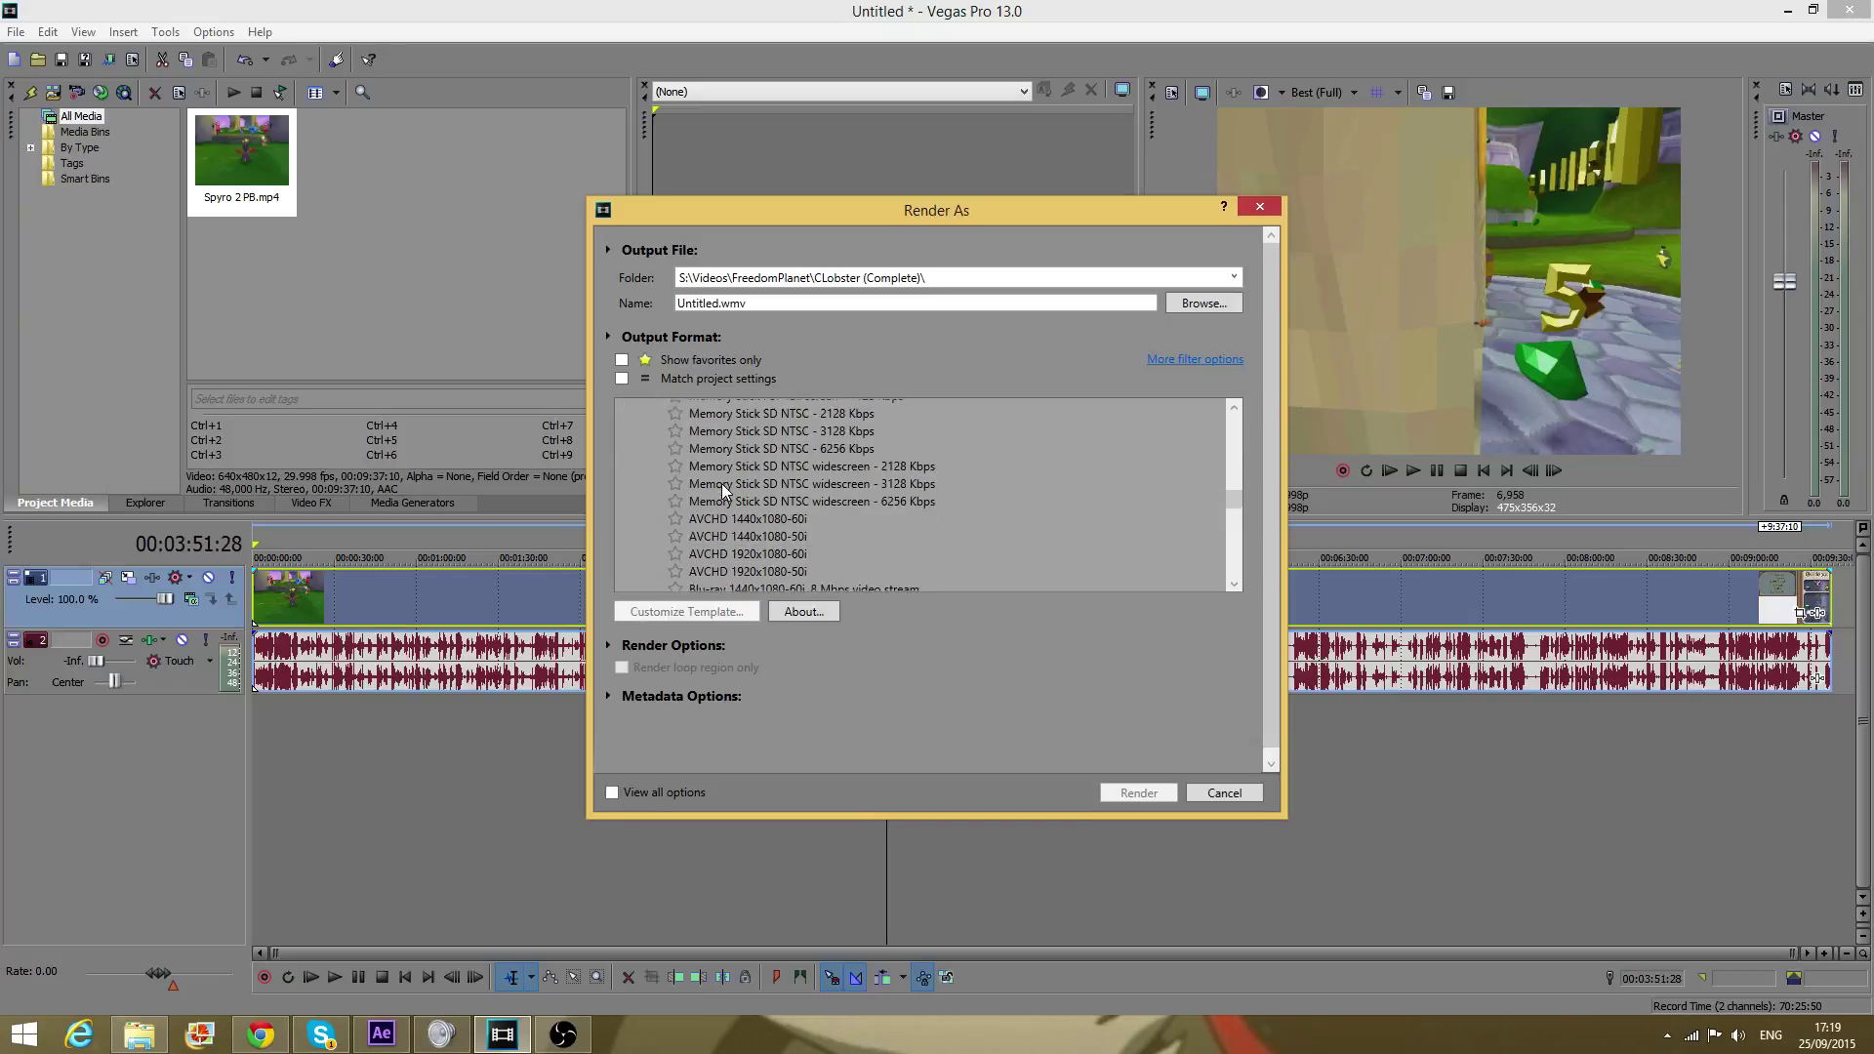
{"action": "scroll", "coordinate": [820, 543], "scroll_direction": "up", "scroll_amount": 10}
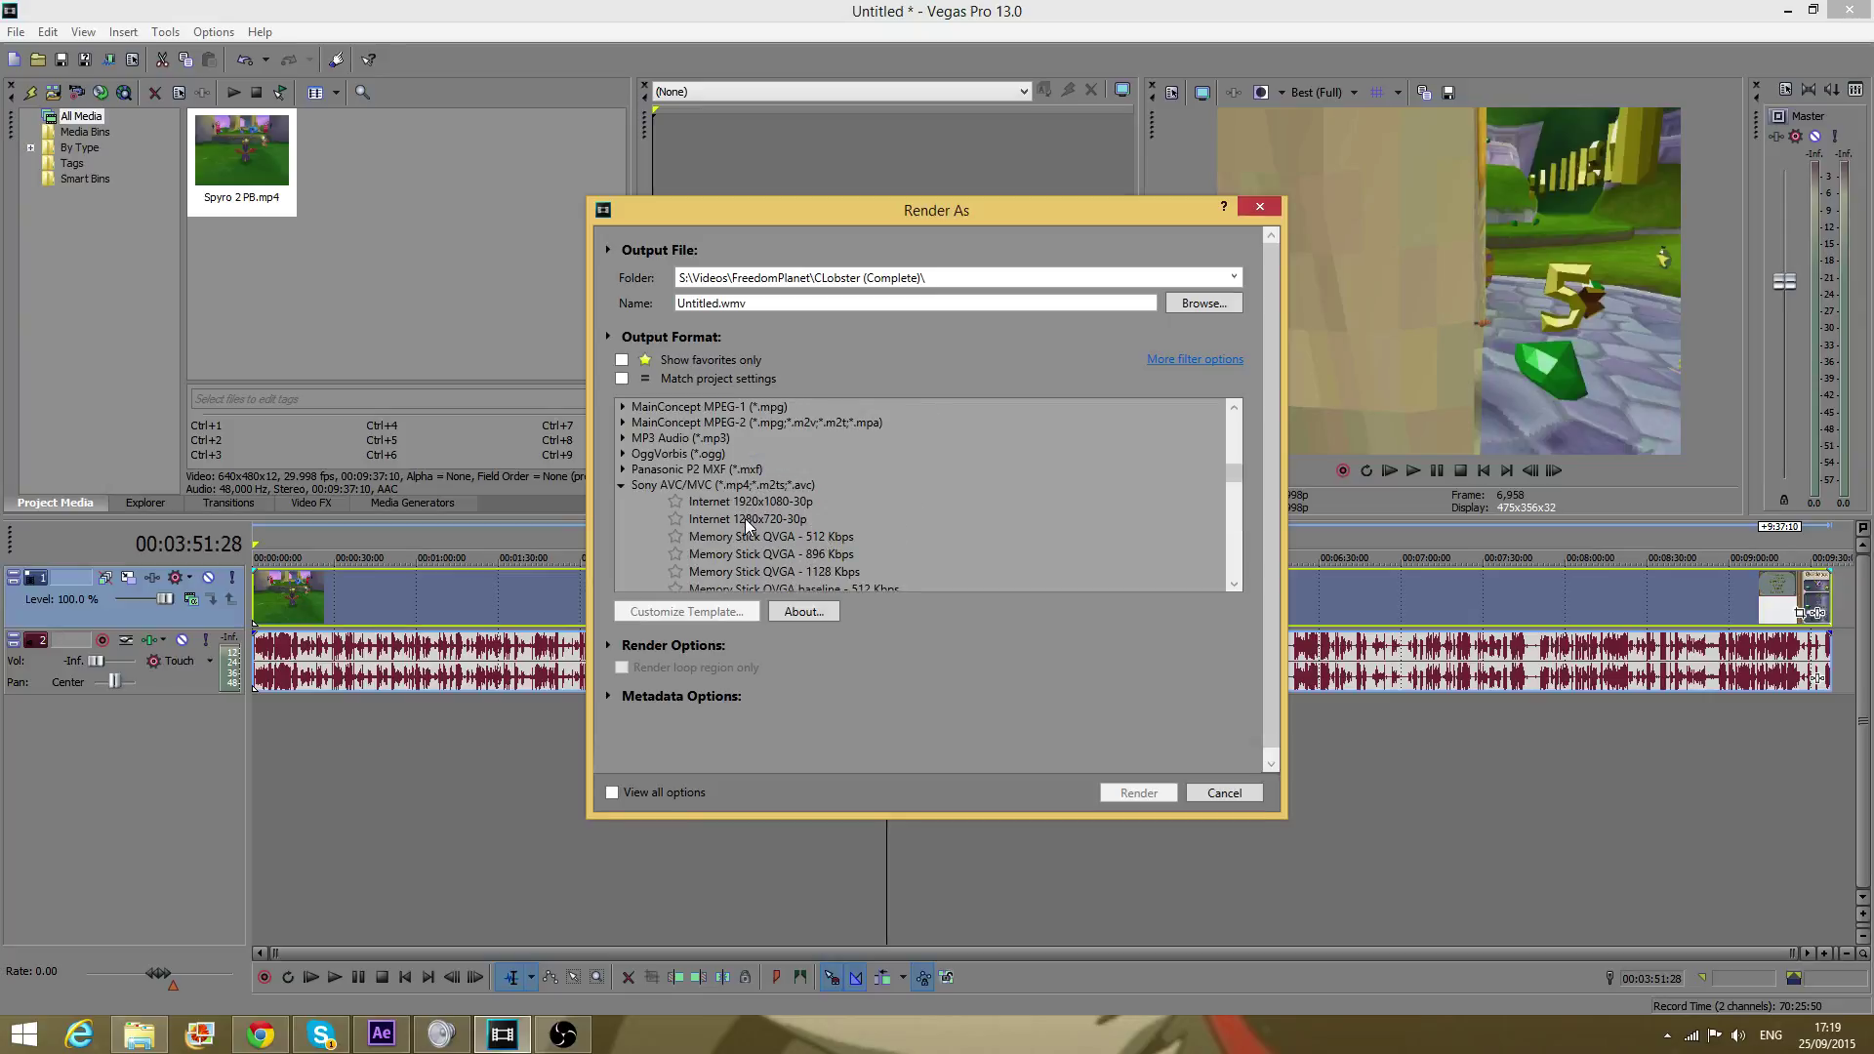
{"action": "left_click", "coordinate": [748, 518]}
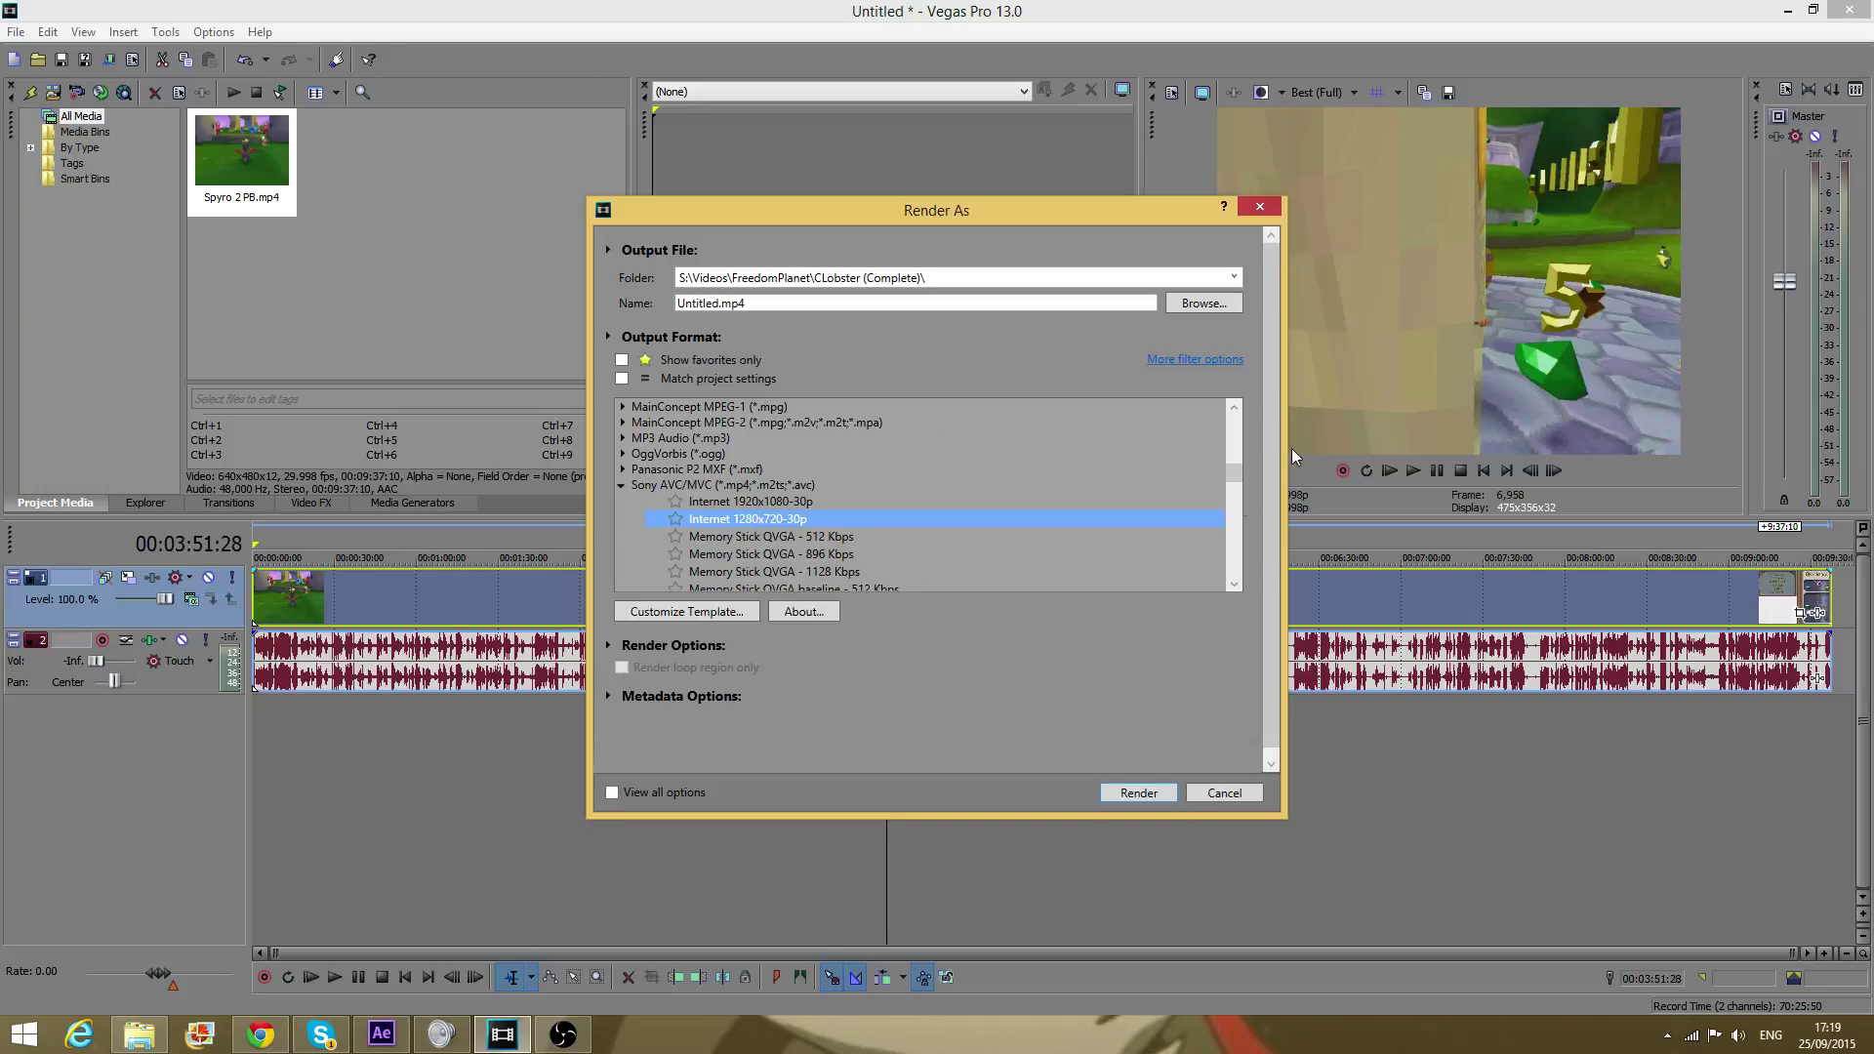
{"action": "left_click", "coordinate": [1224, 793]}
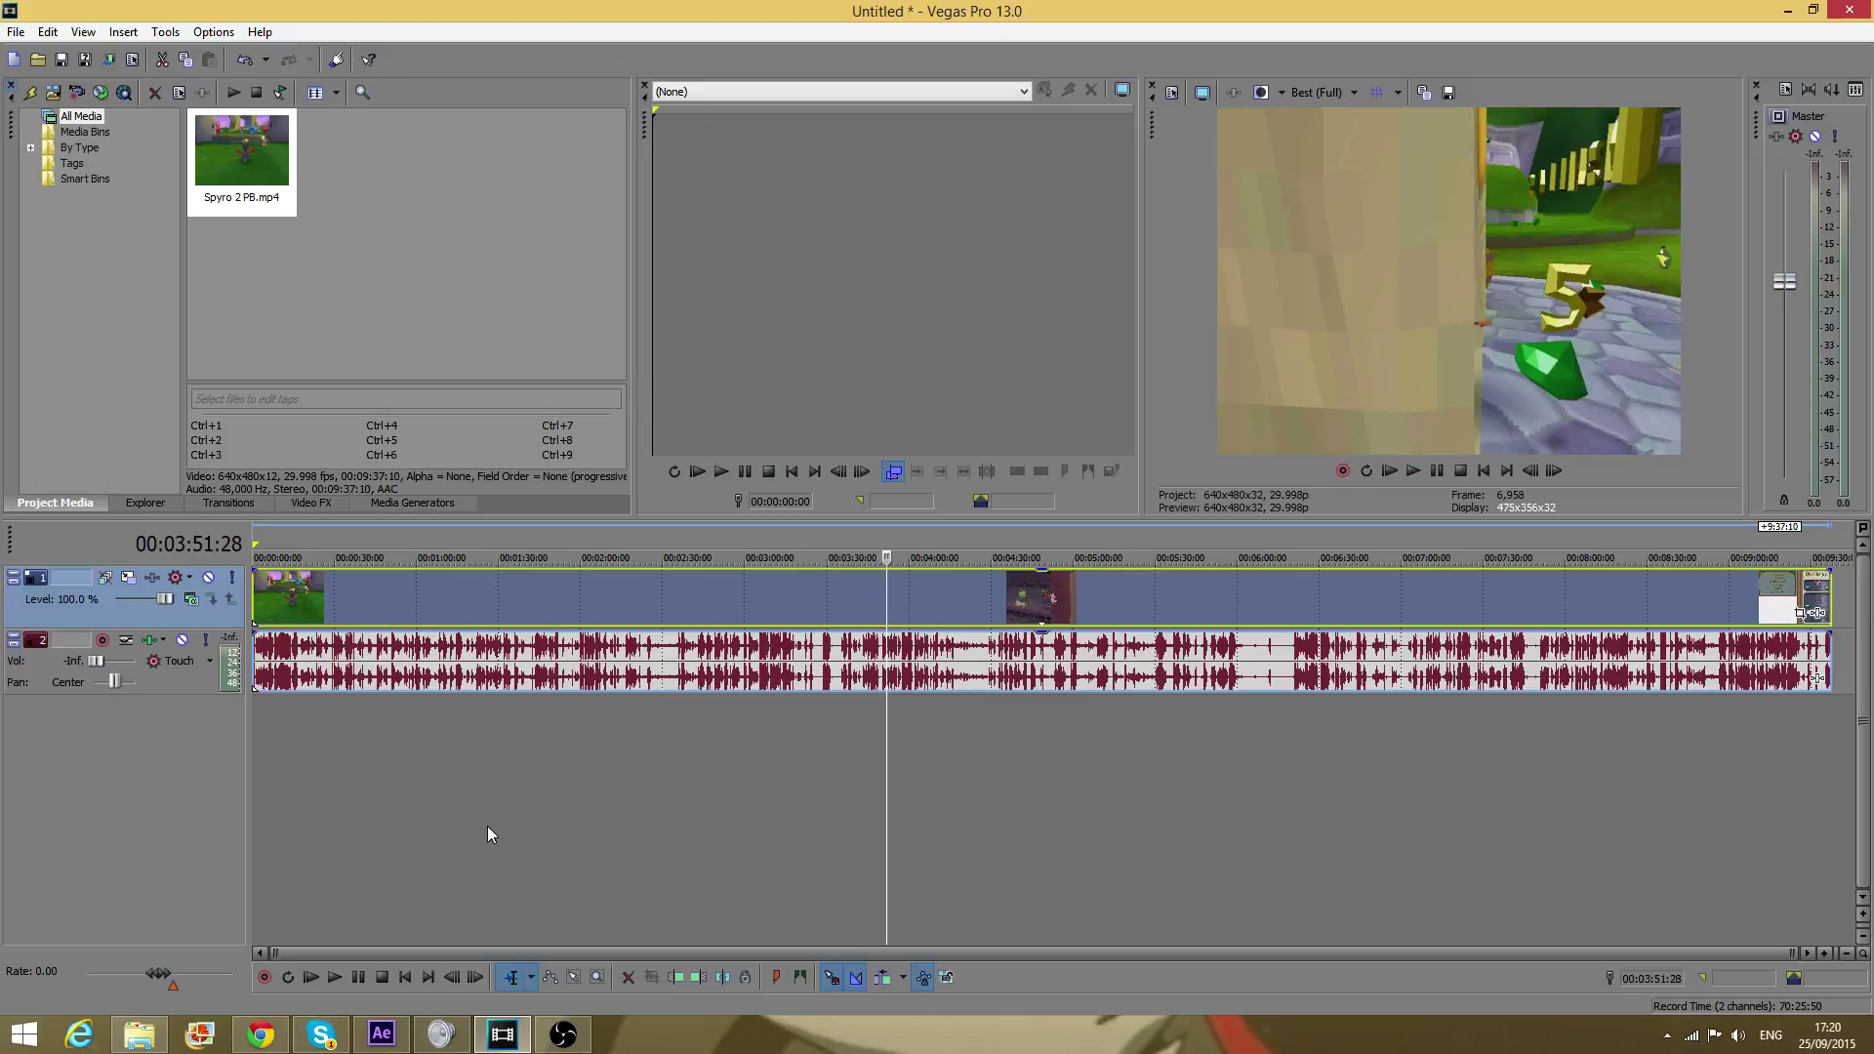
Step: Move the playhead to about 00:02:24 on the timeline and switch to Open Broadcaster Software
{"action": "left_click", "coordinate": [648, 591]}
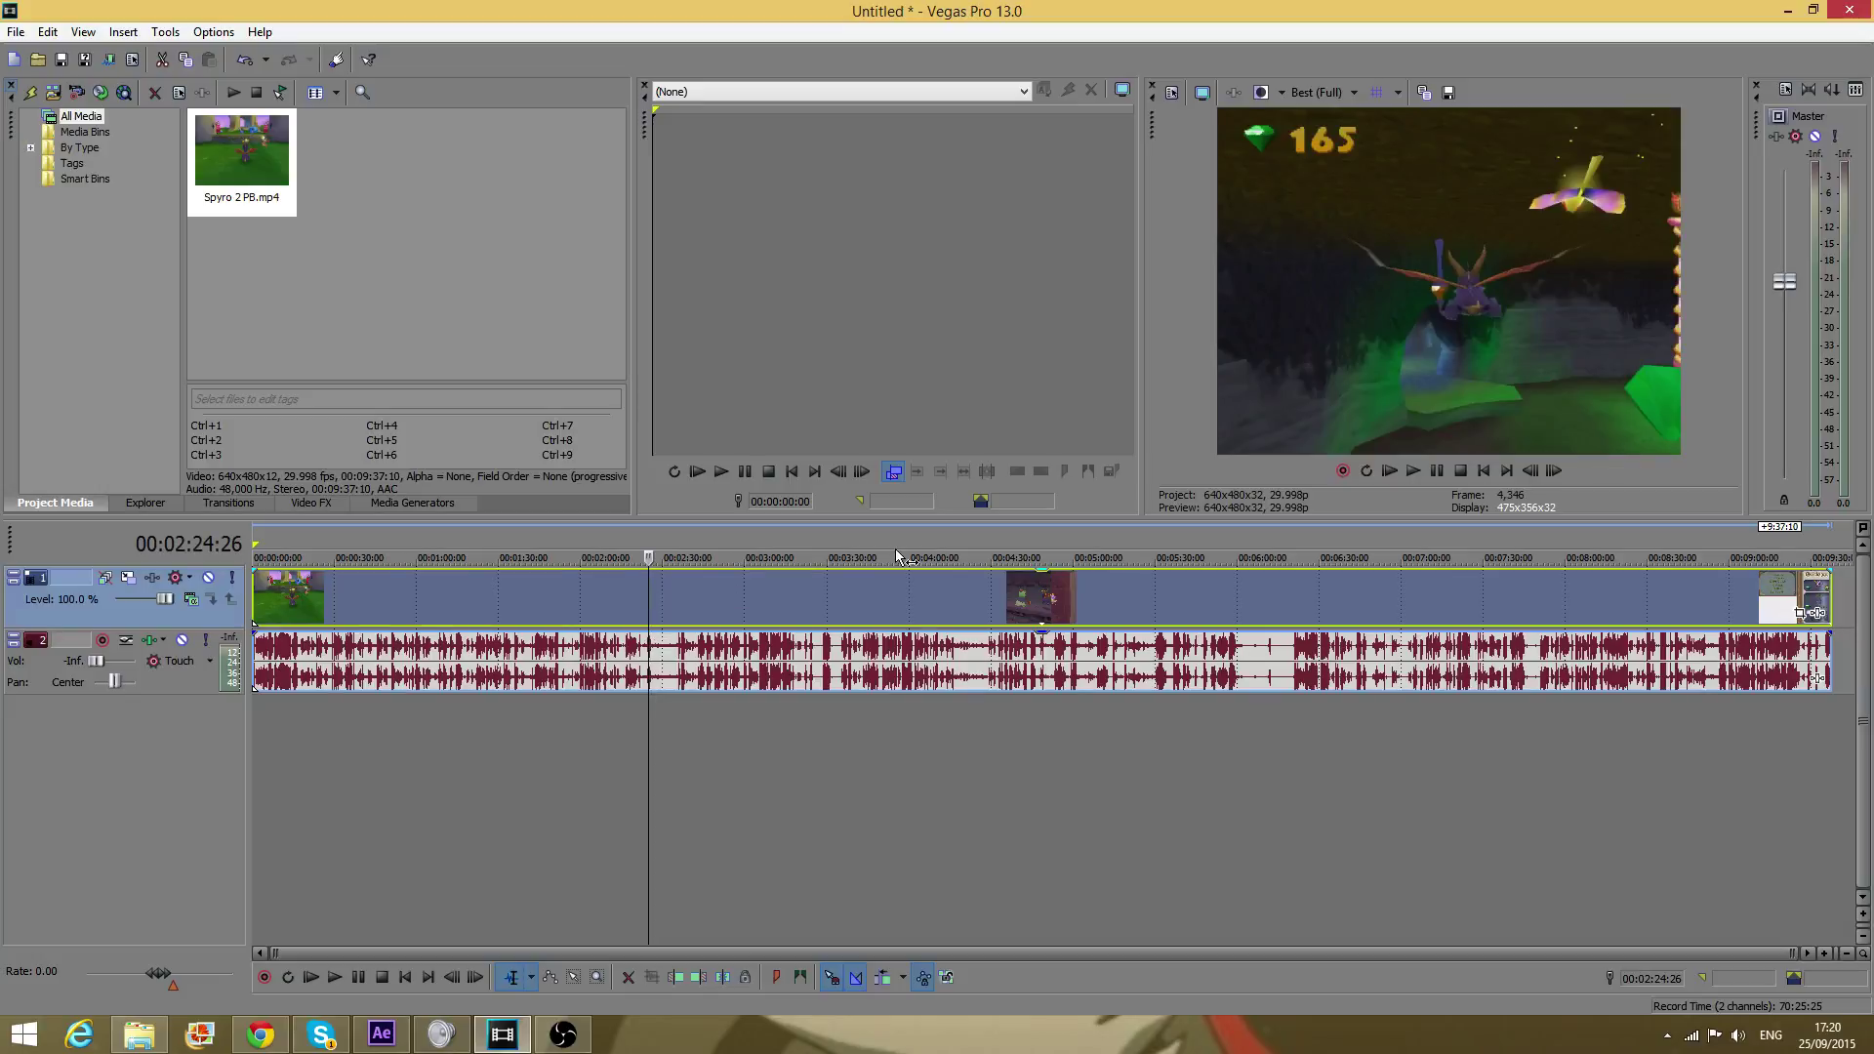
{"action": "left_click", "coordinate": [576, 1044]}
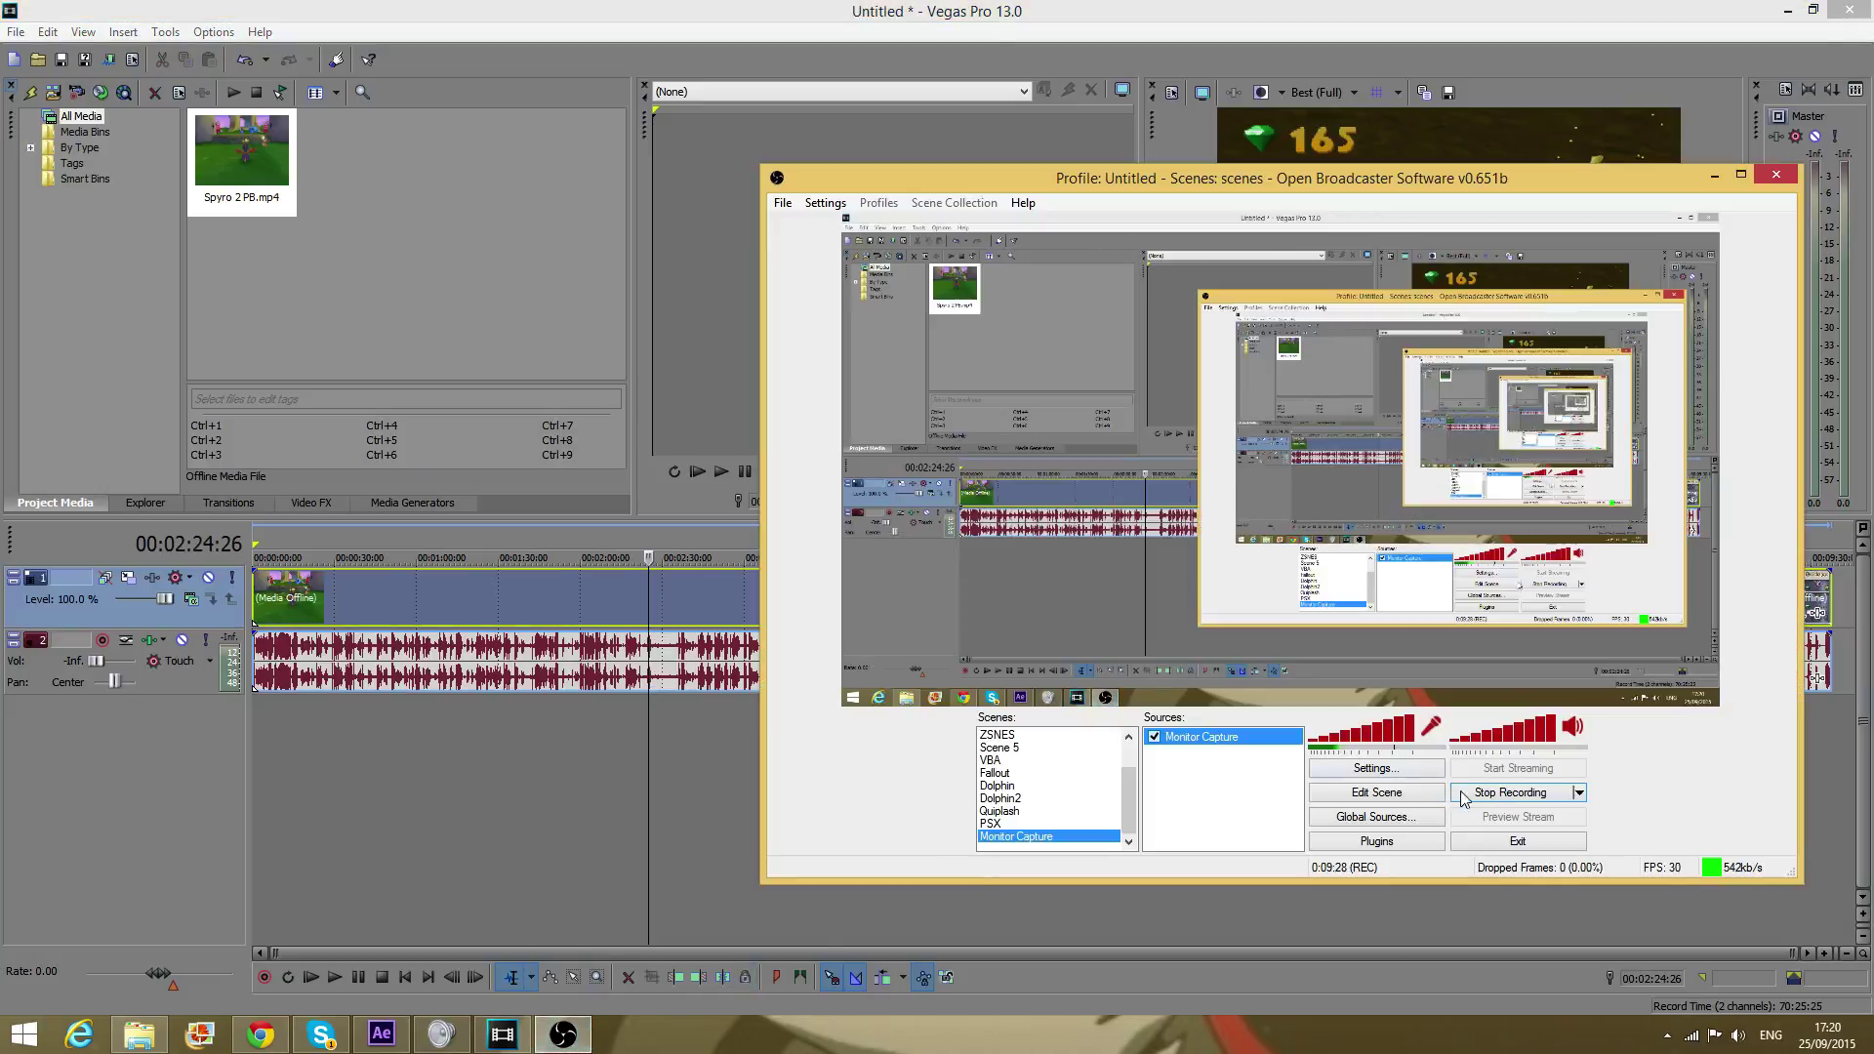